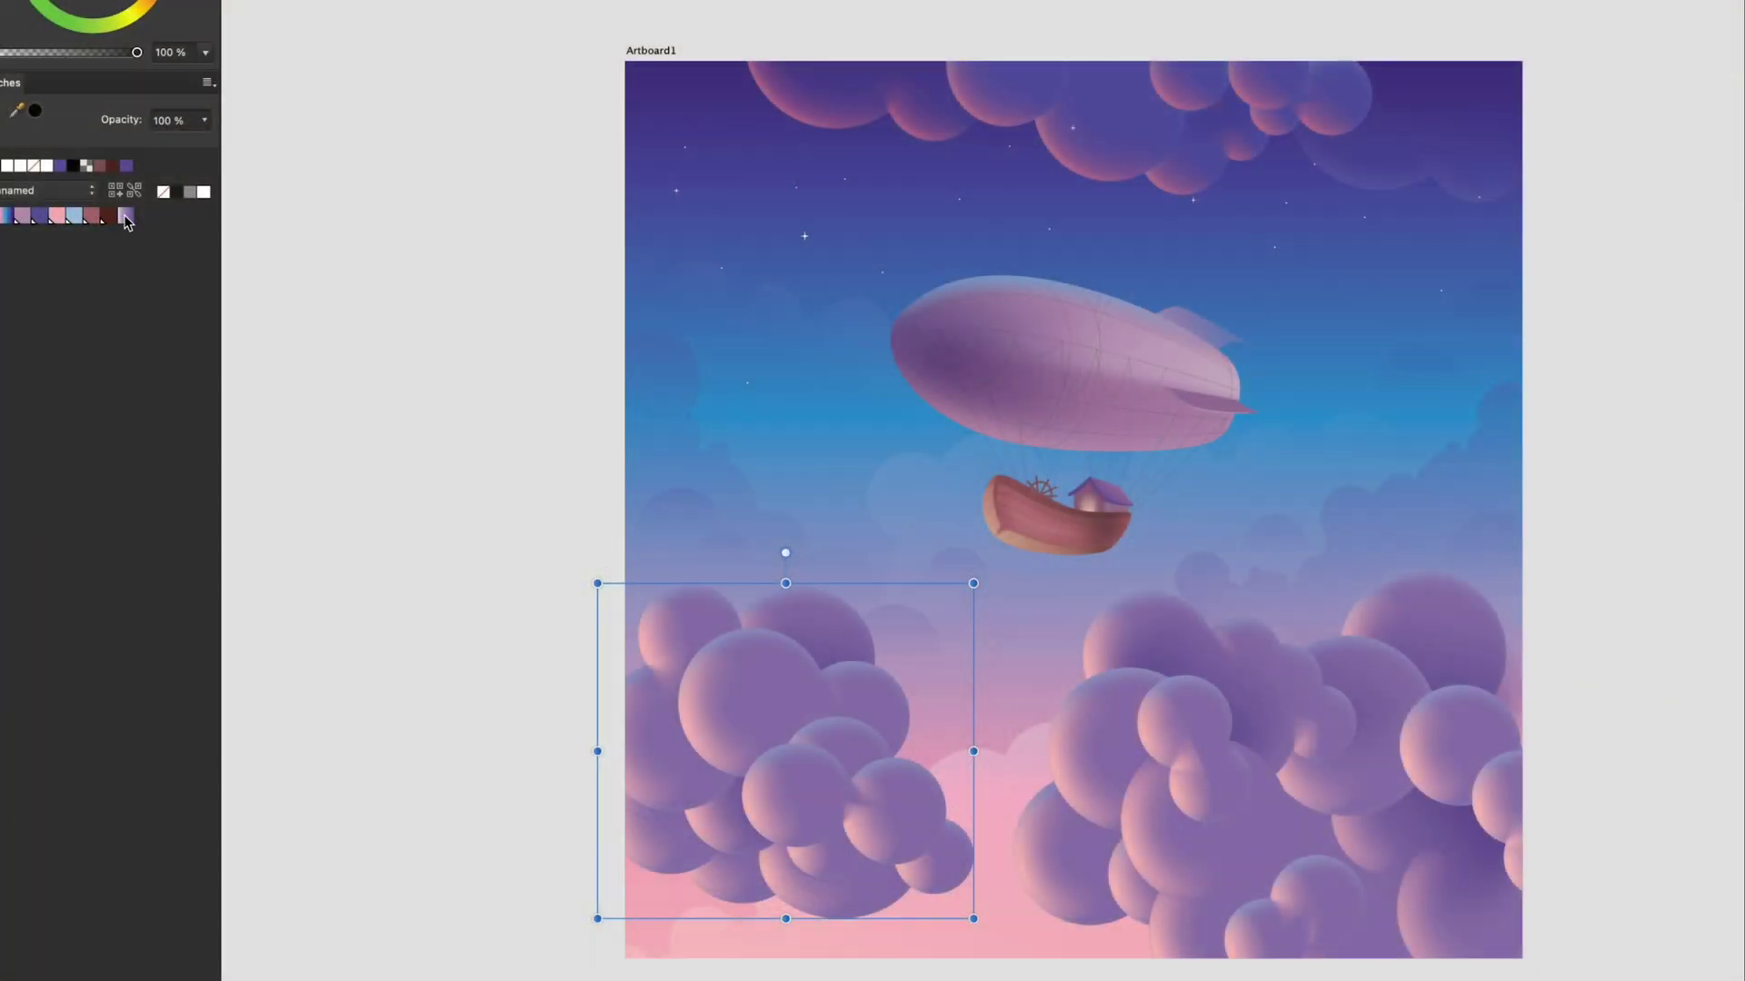
Step: Overlay the light-to-dark purple gradient swatch on the lower-left cloud group and run it downward from light at the top, slightly slanted
left_click(125, 218)
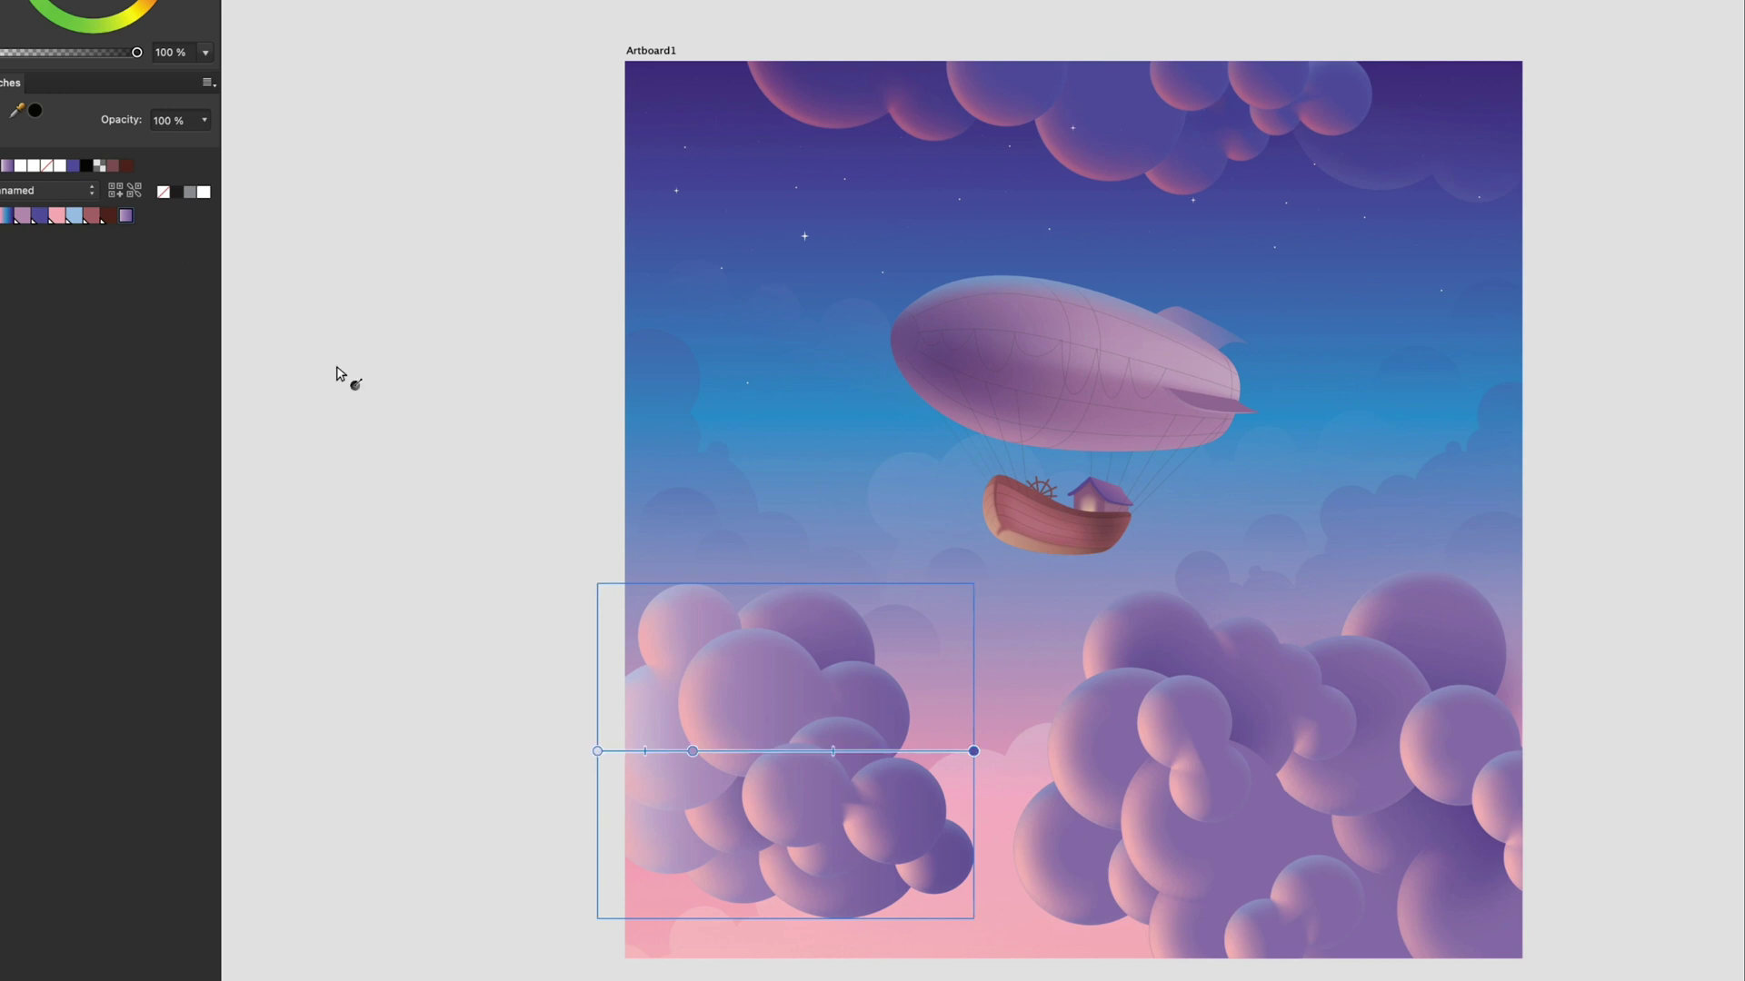
left_click_drag(732, 570, 801, 949)
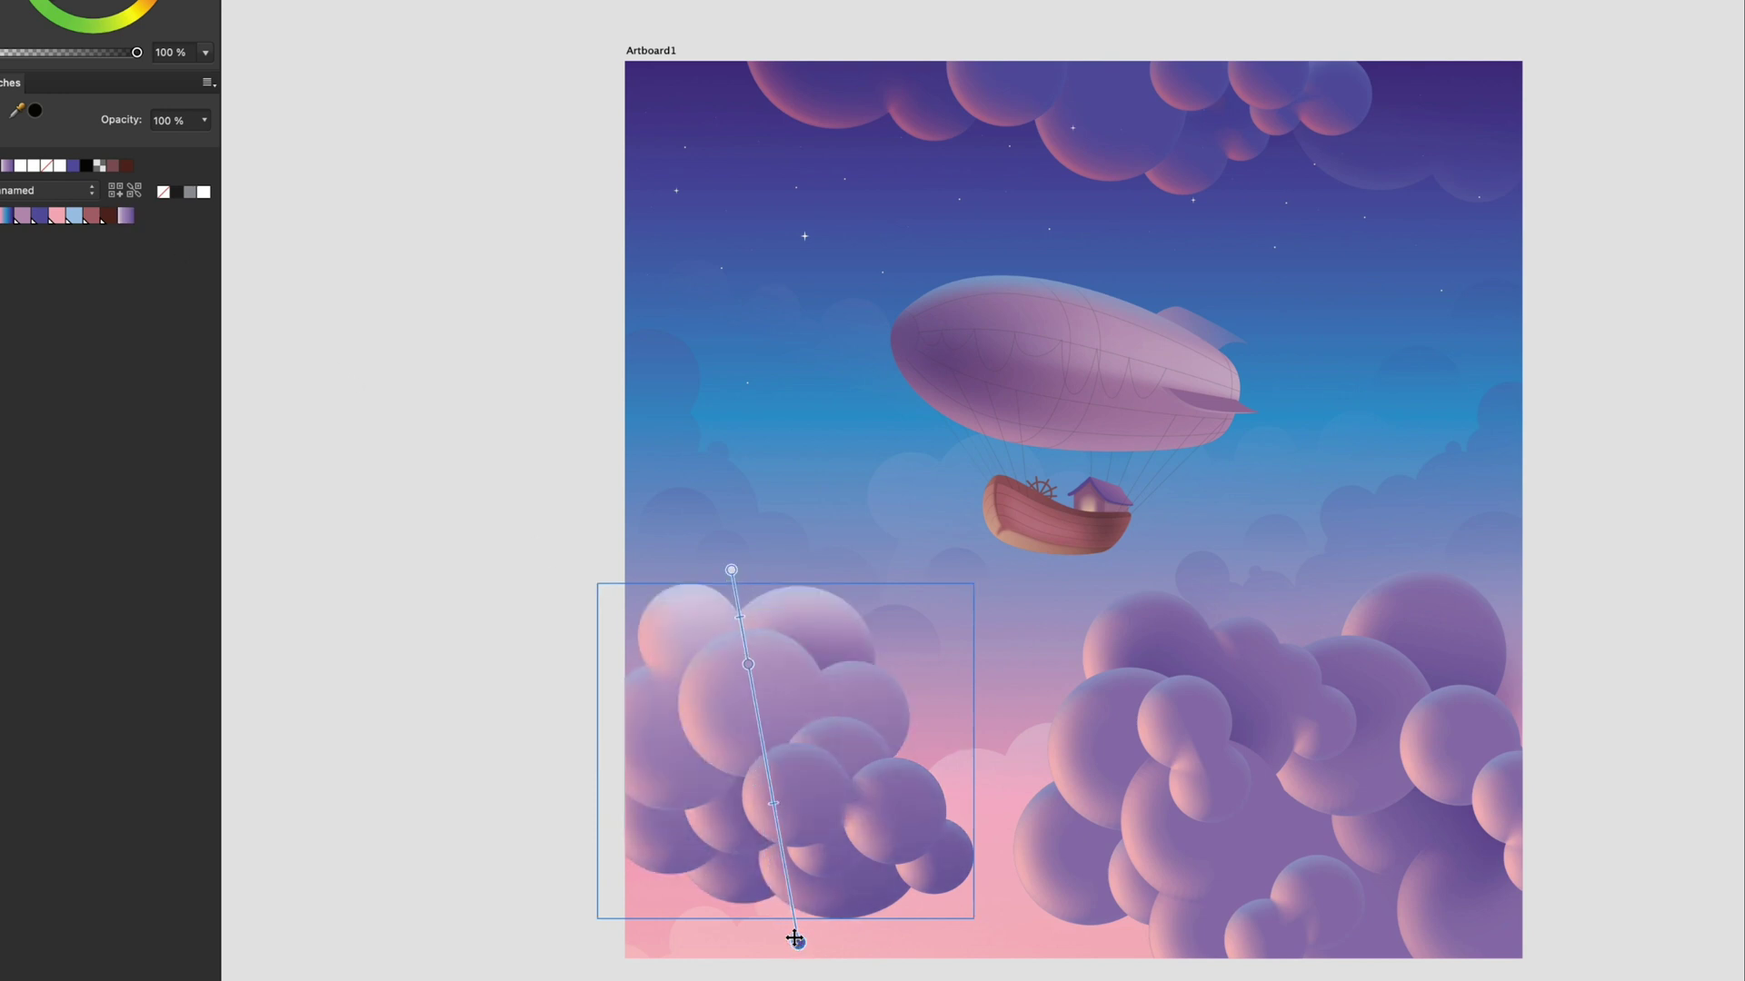
Step: Give the lower-right cloud group the same purple gradient, running diagonally downward from its light upper edge
scroll(1203, 738, "right", 5)
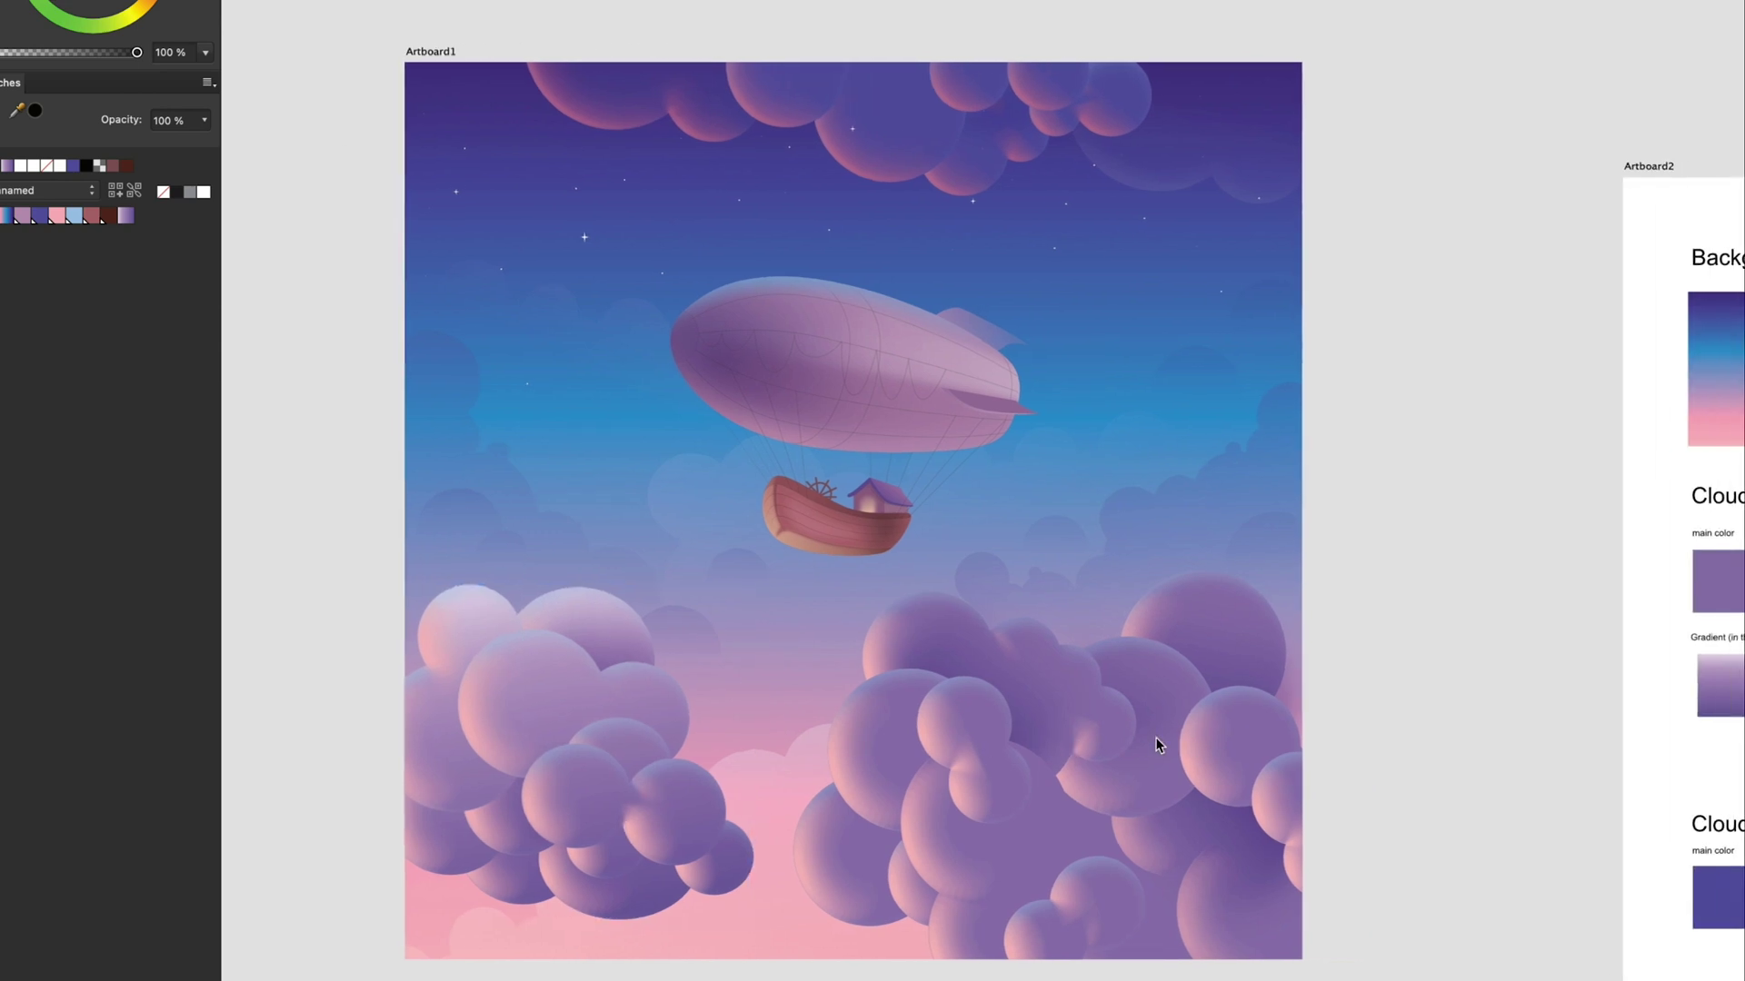
left_click(1137, 733)
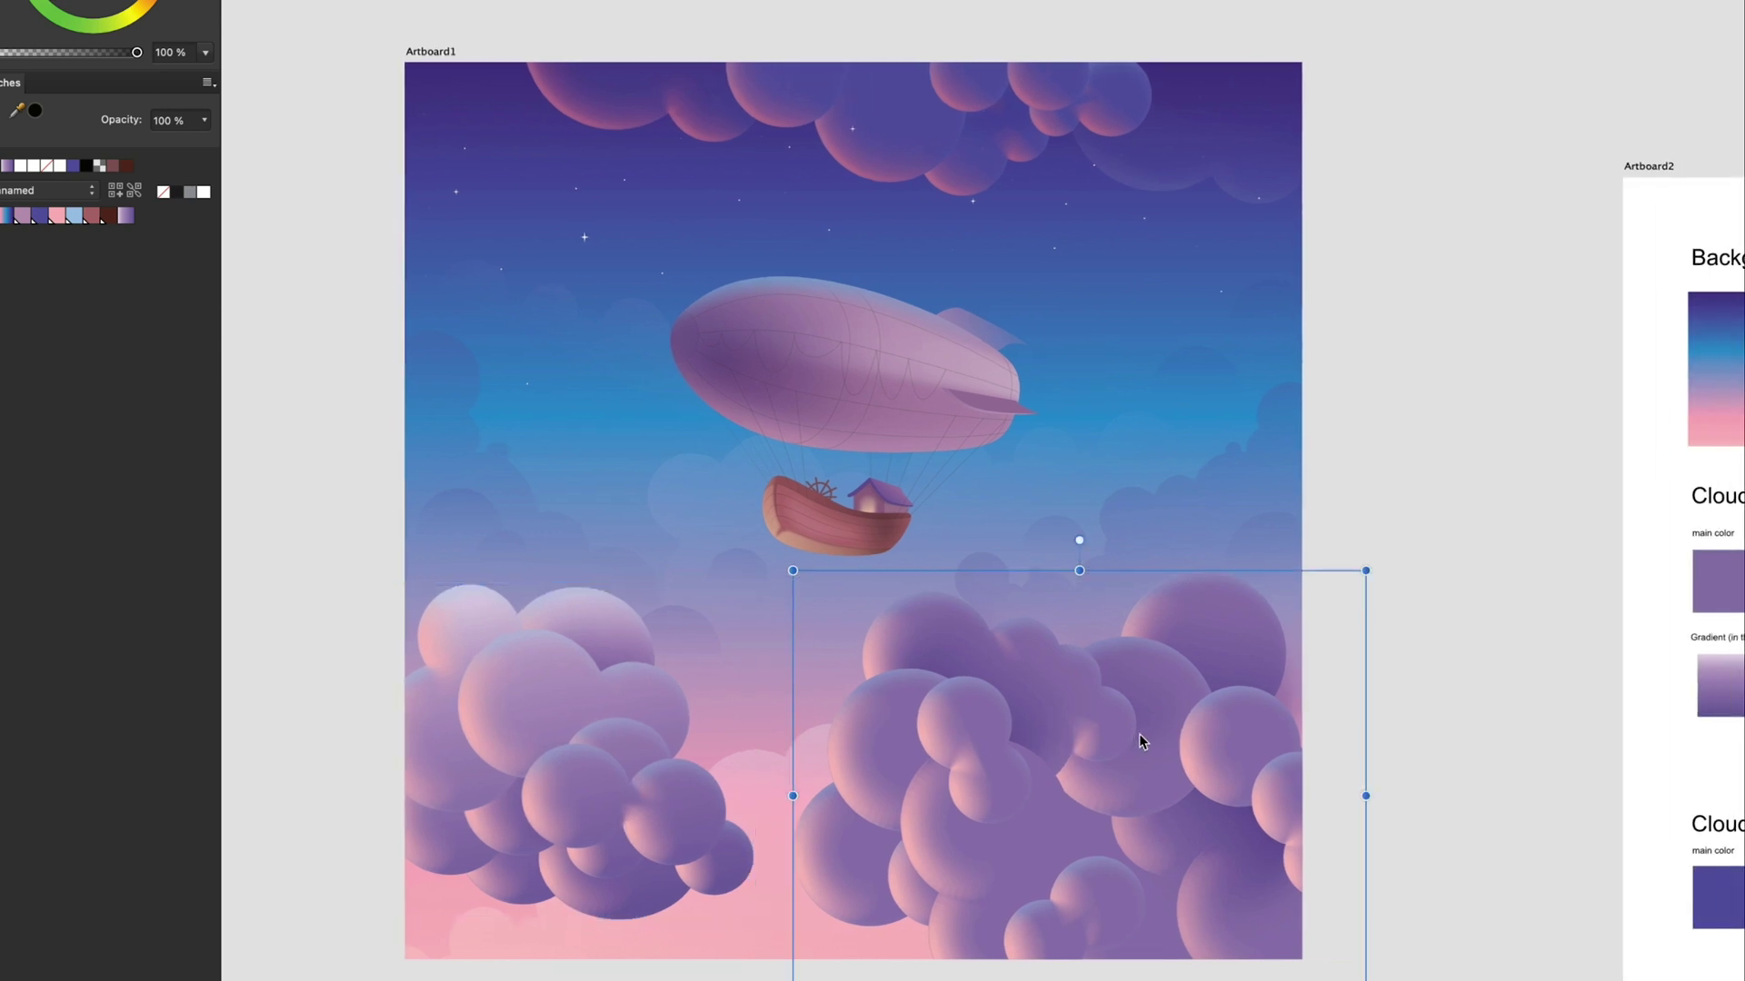
left_click(124, 219)
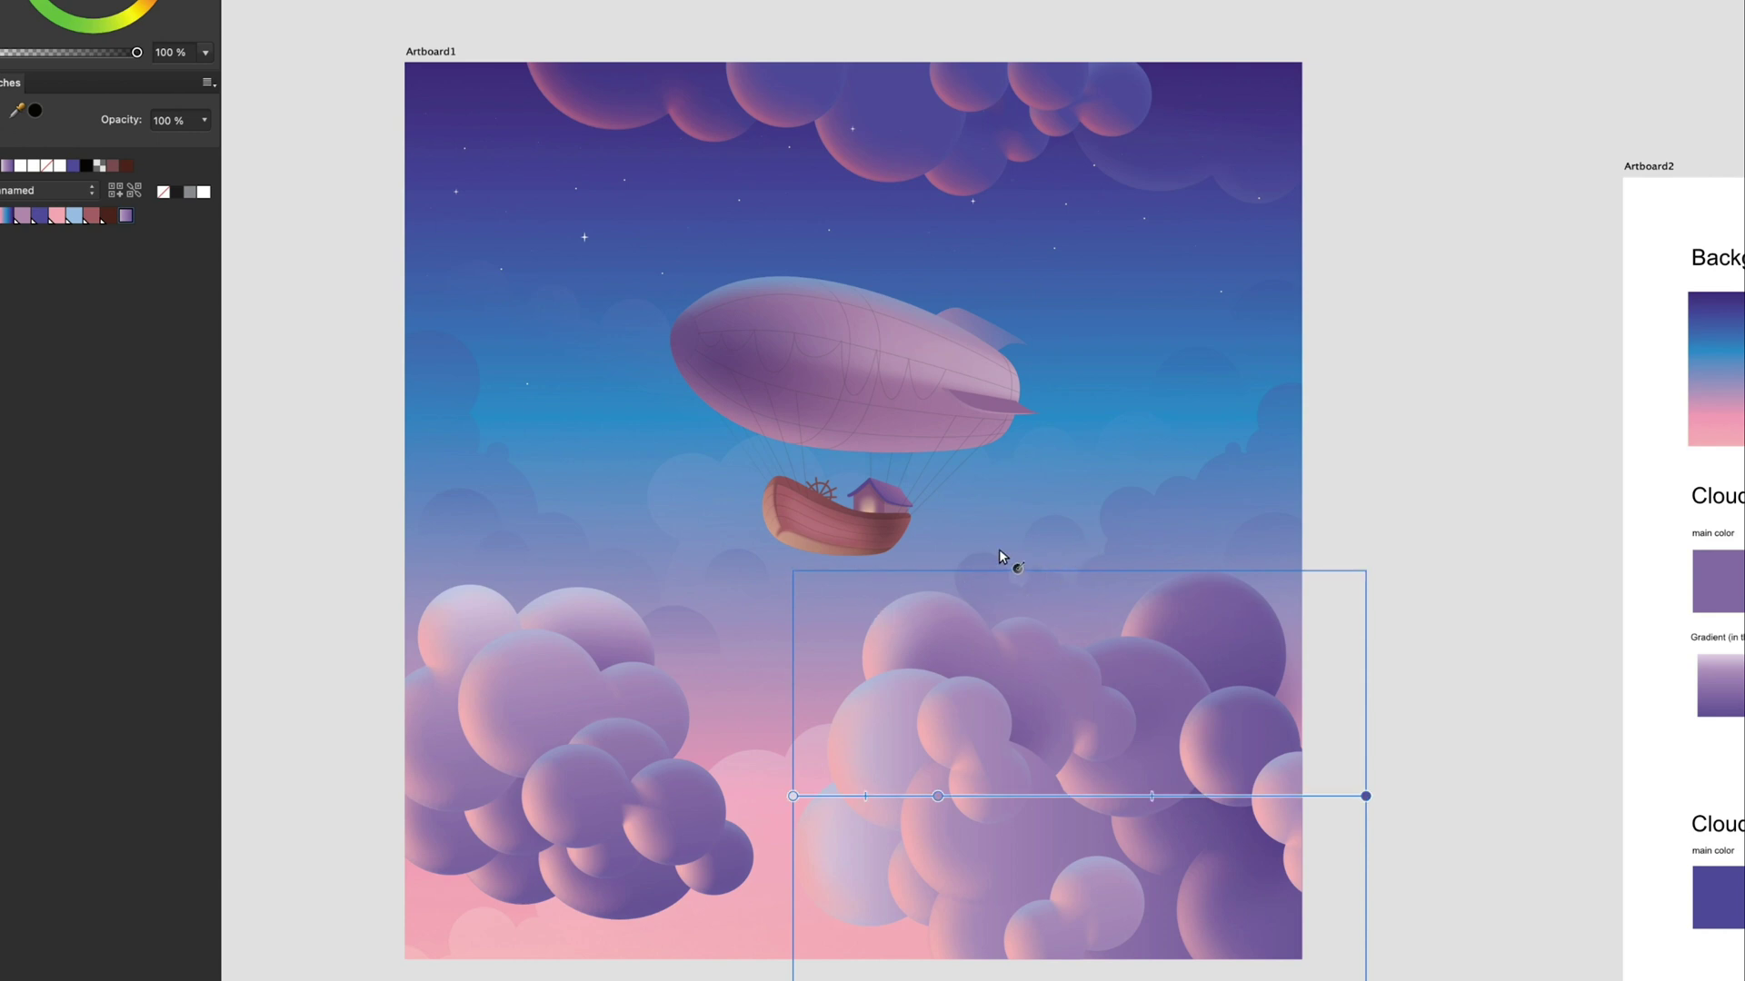
mouse_move(998, 550)
left_mouse_down()
mouse_move(1116, 954)
mouse_move(1138, 973)
left_mouse_up()
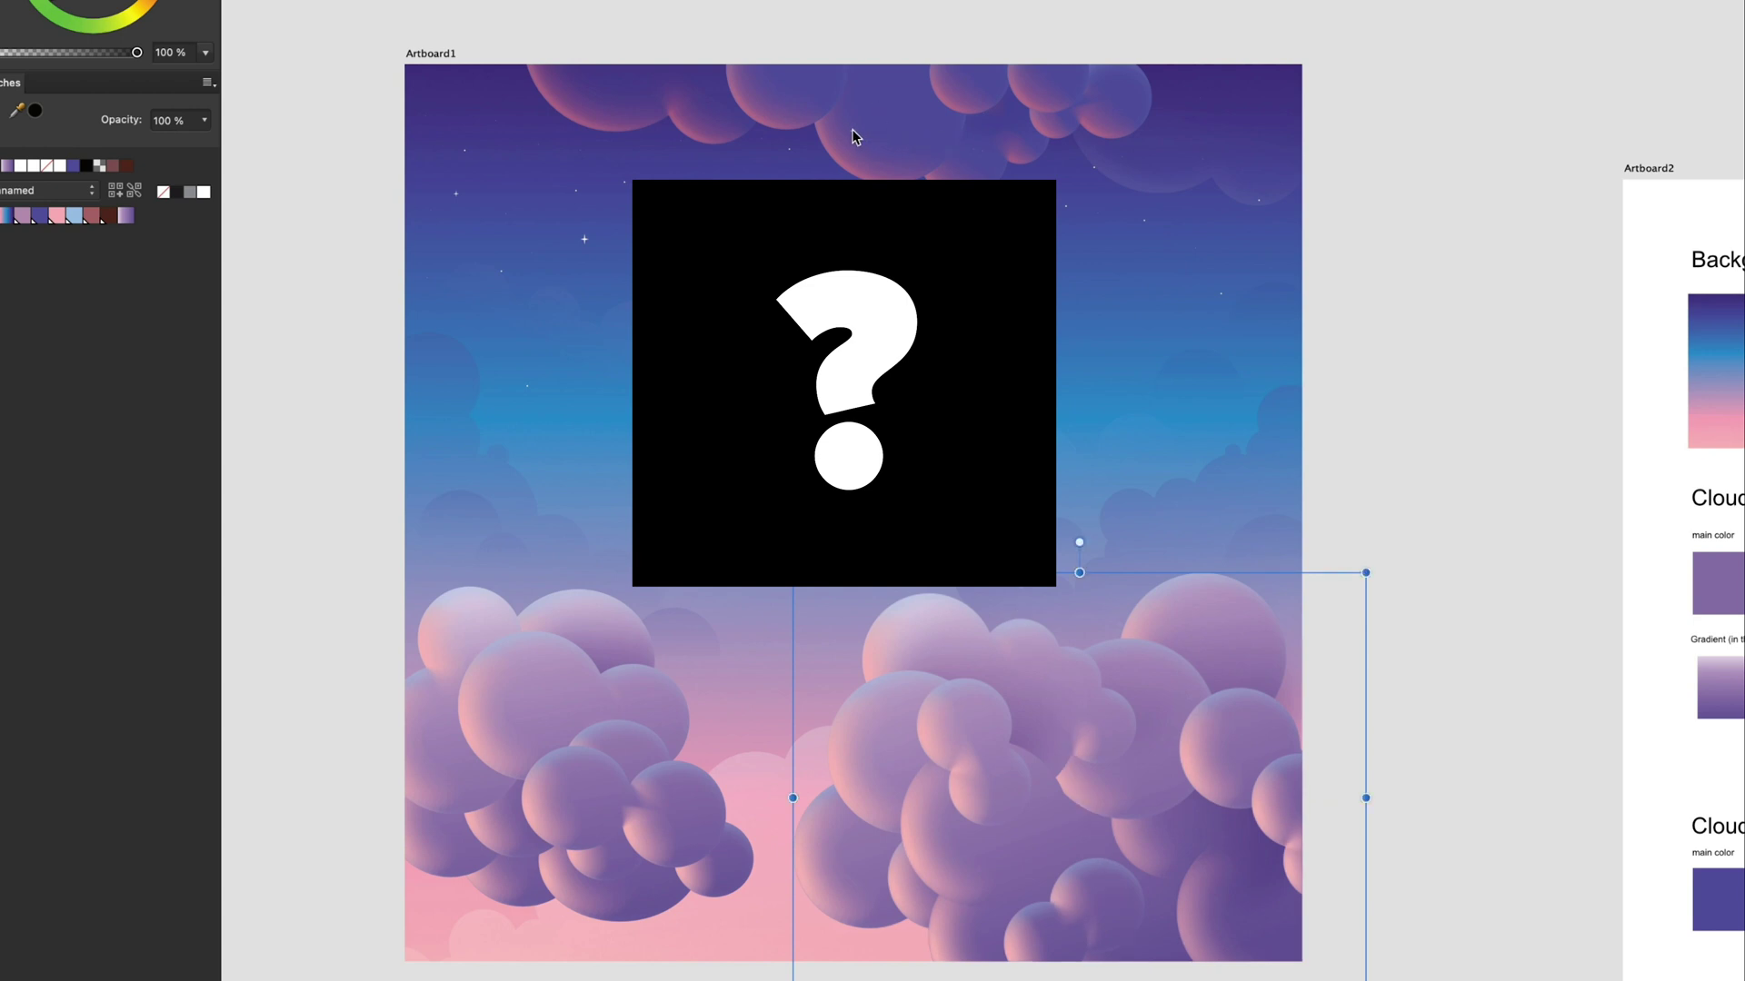
mouse_move(854, 136)
left_mouse_down()
mouse_move(849, 190)
mouse_move(854, 153)
left_mouse_up()
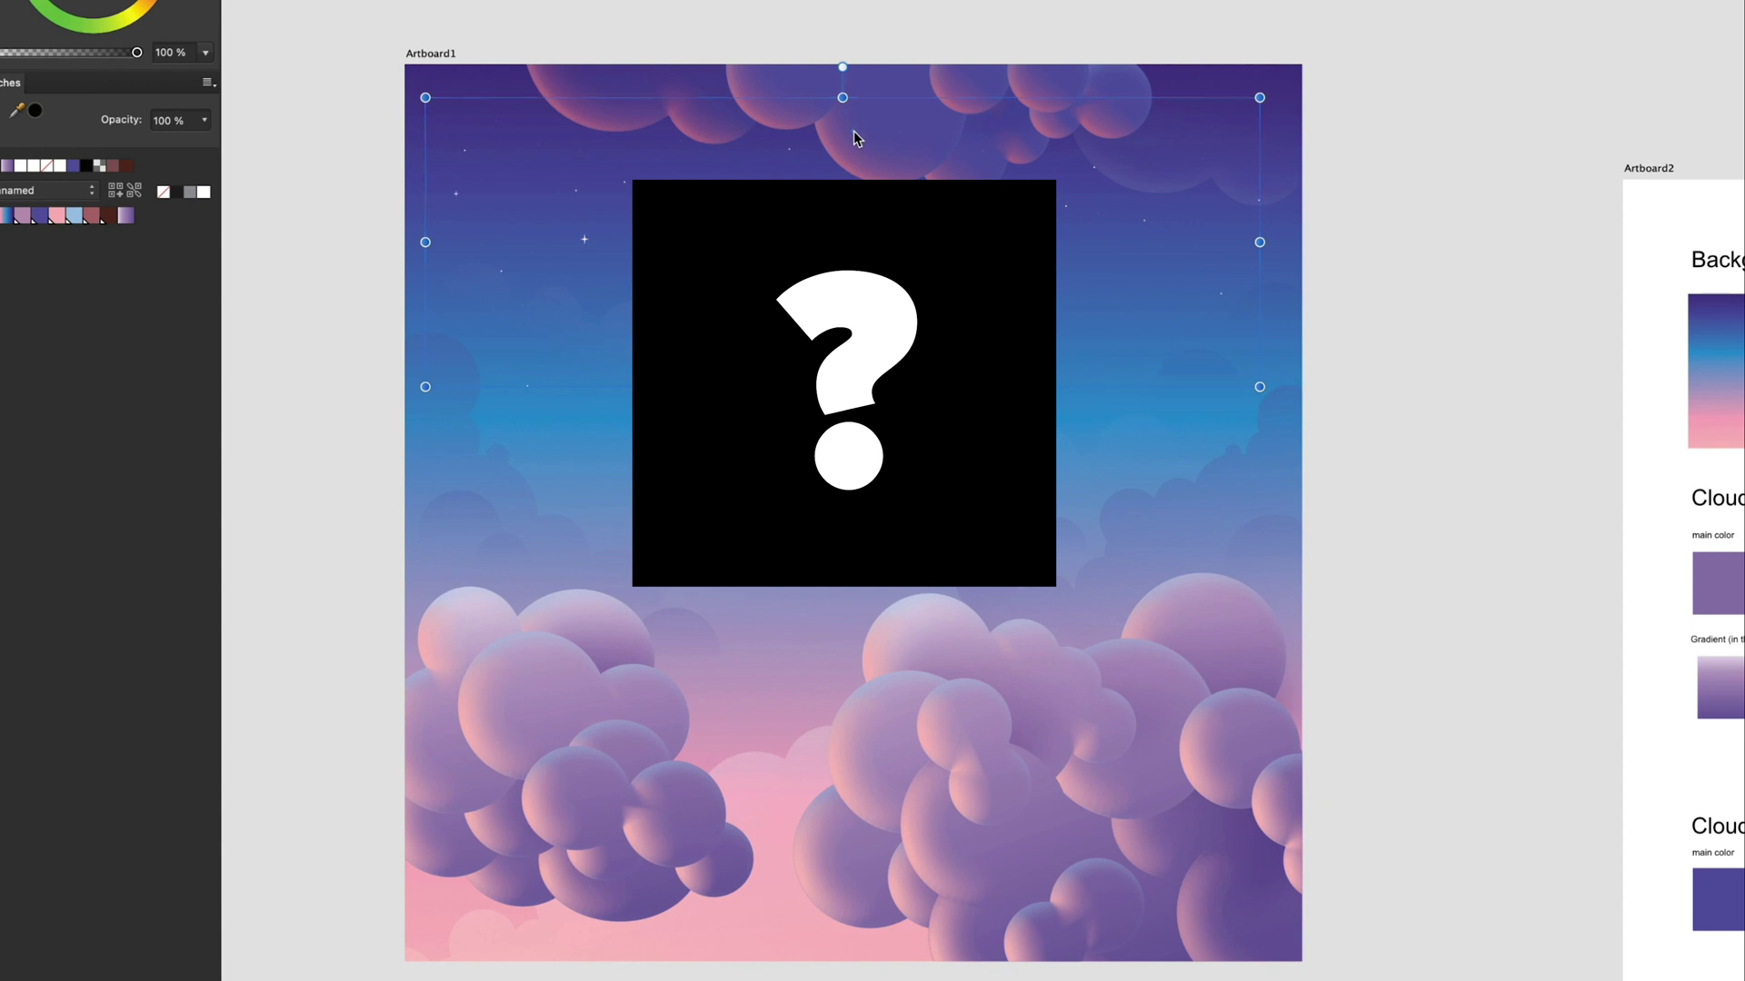
key("Escape")
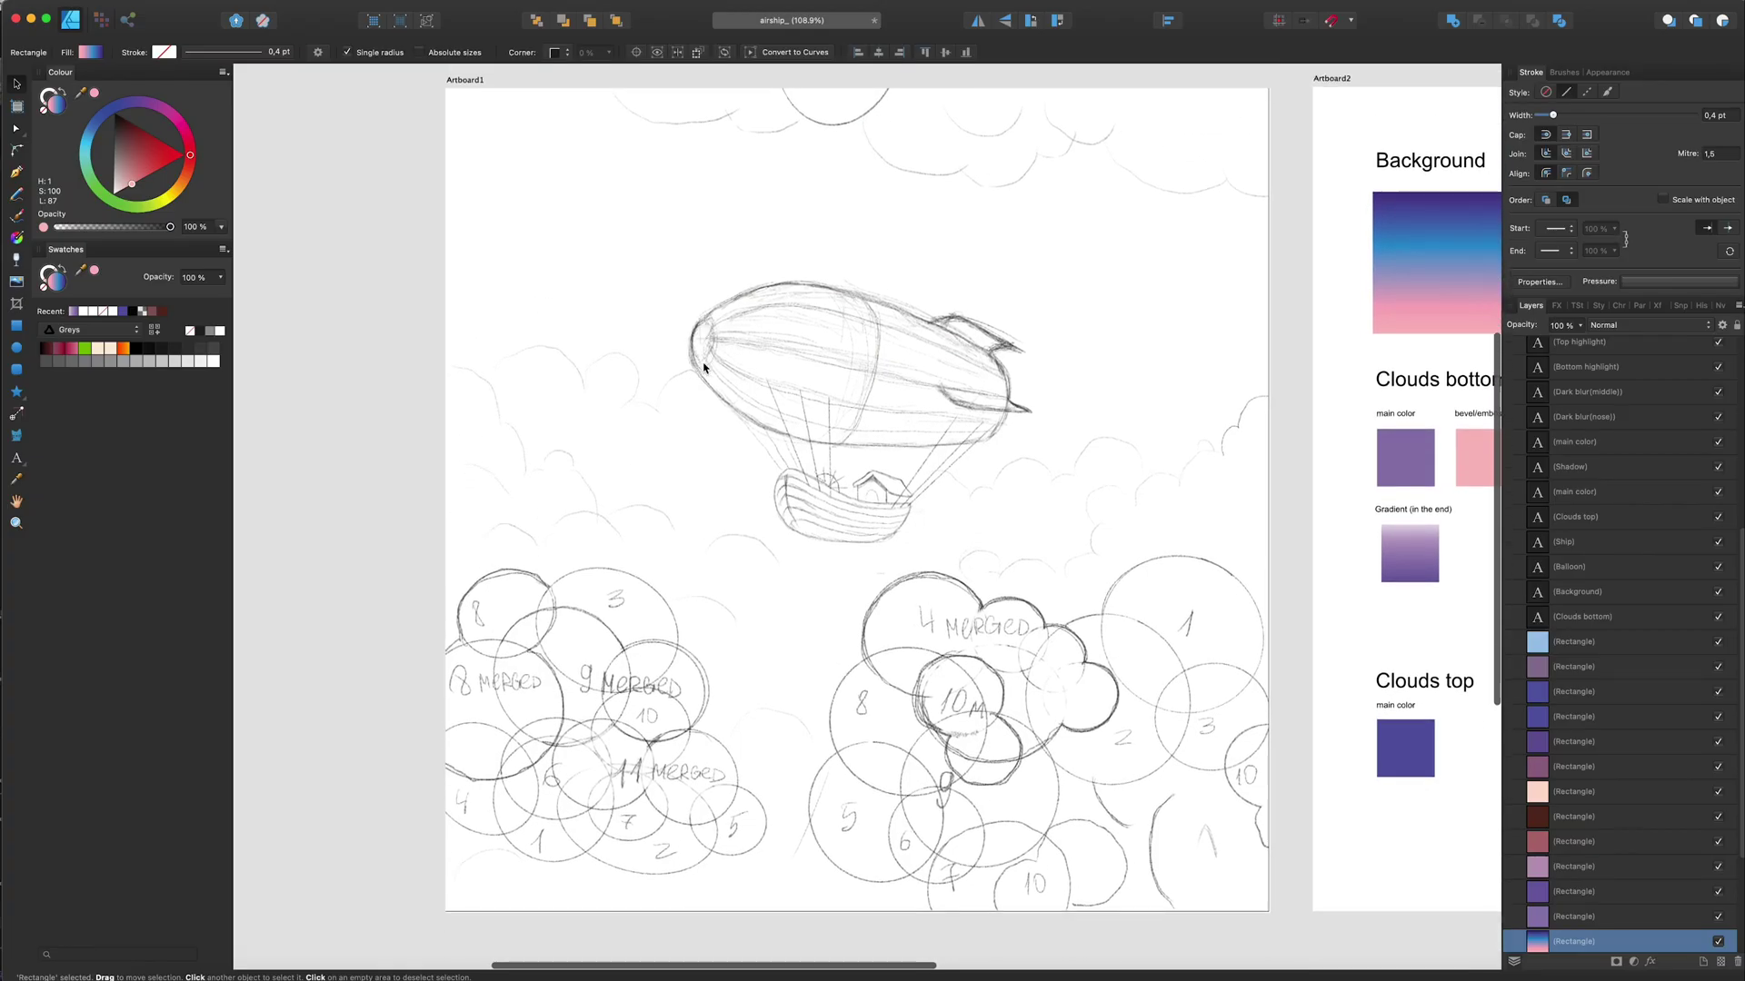
Step: Examine the airship sketch and the numbered overlapping circles that build up the bottom clouds
scroll(1022, 673, "up", 5)
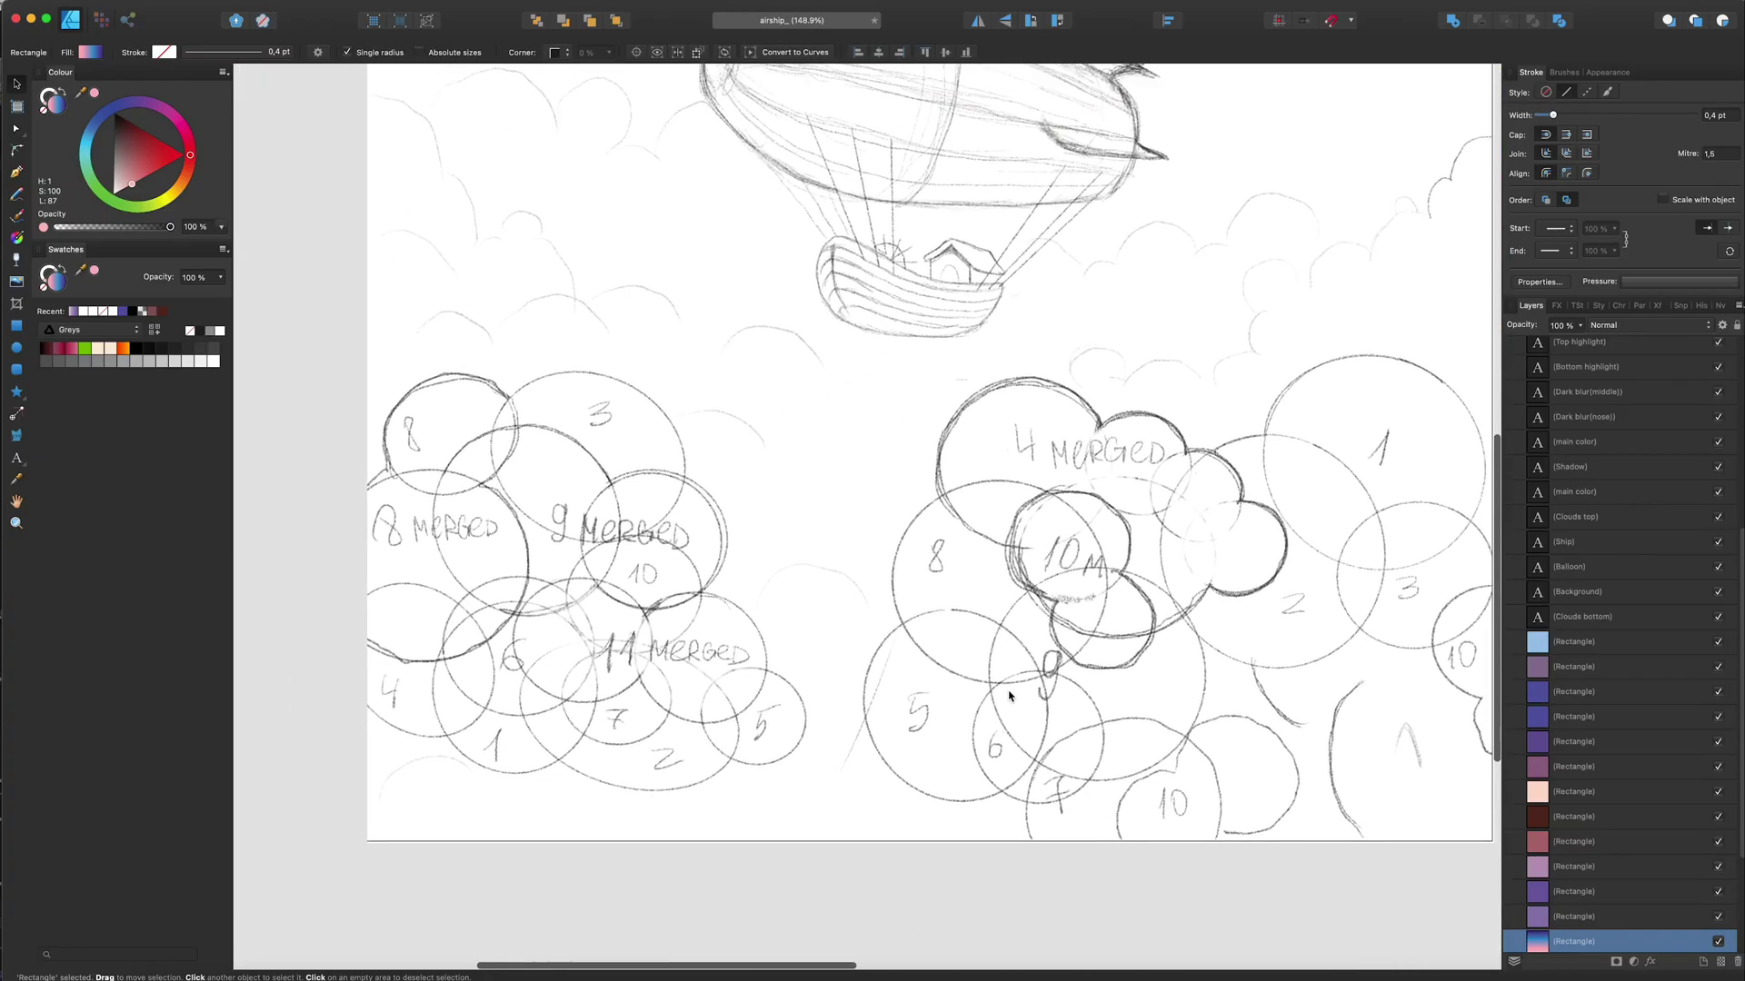
scroll(1009, 696, "right", 6)
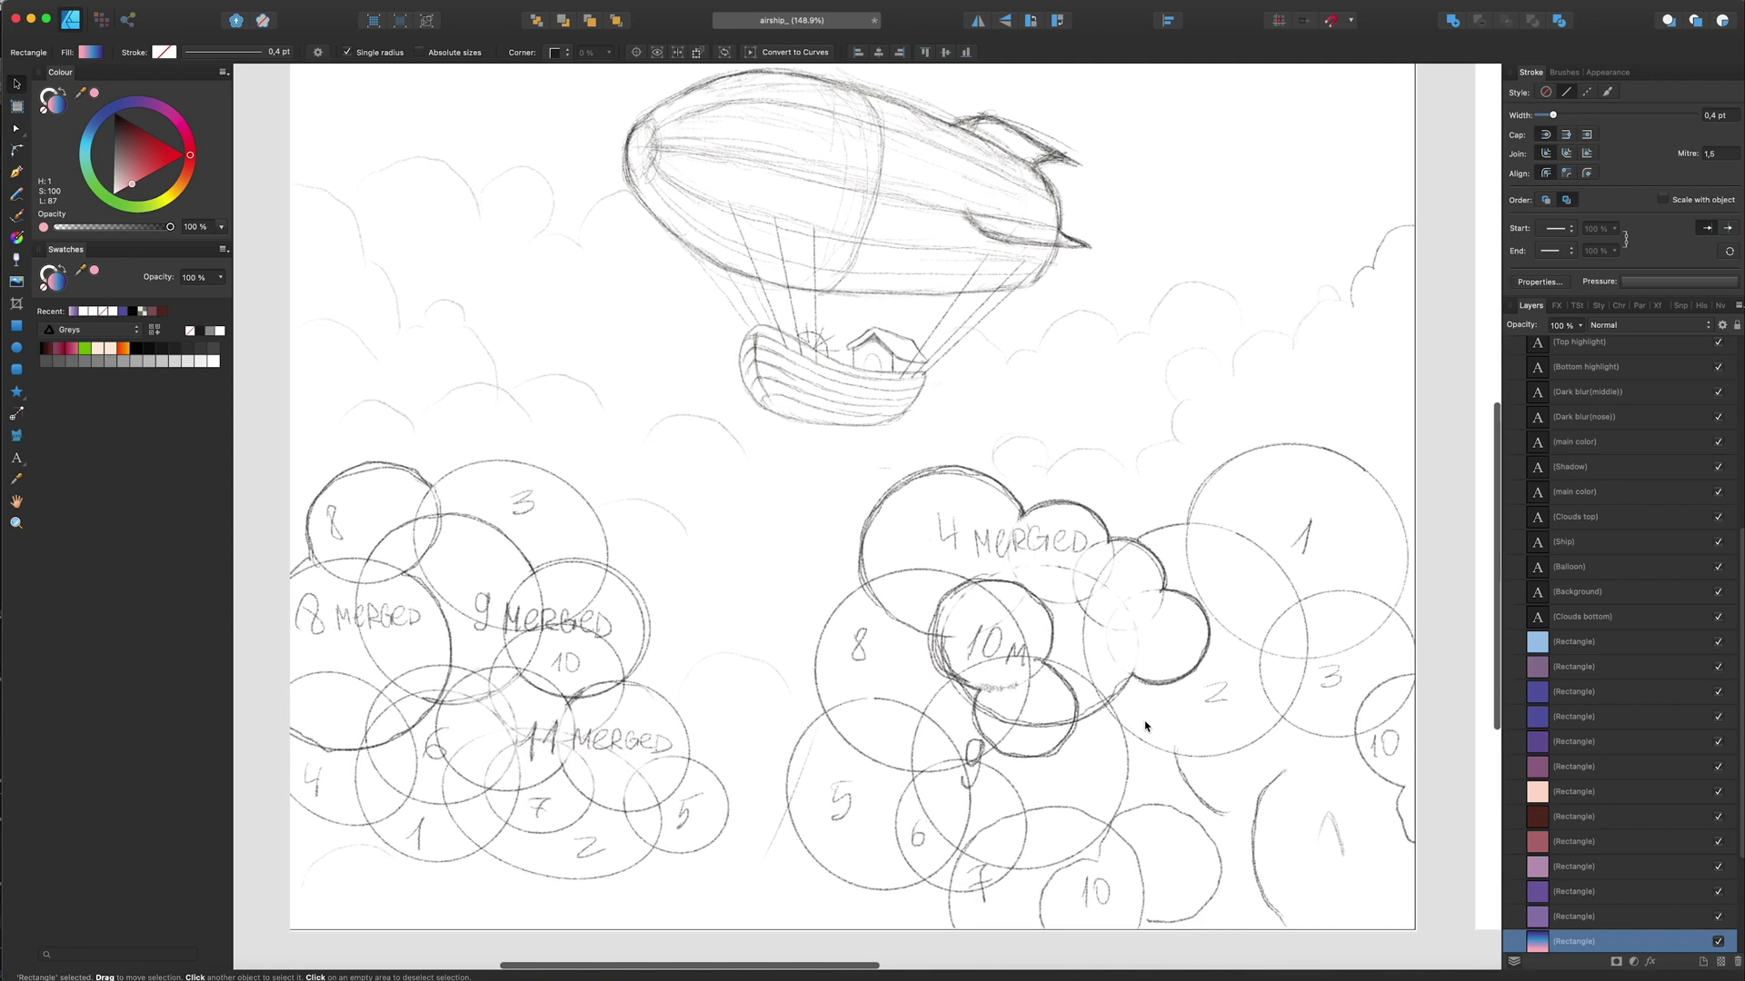
scroll(1145, 727, "left", 3)
scroll(1145, 727, "up", 6)
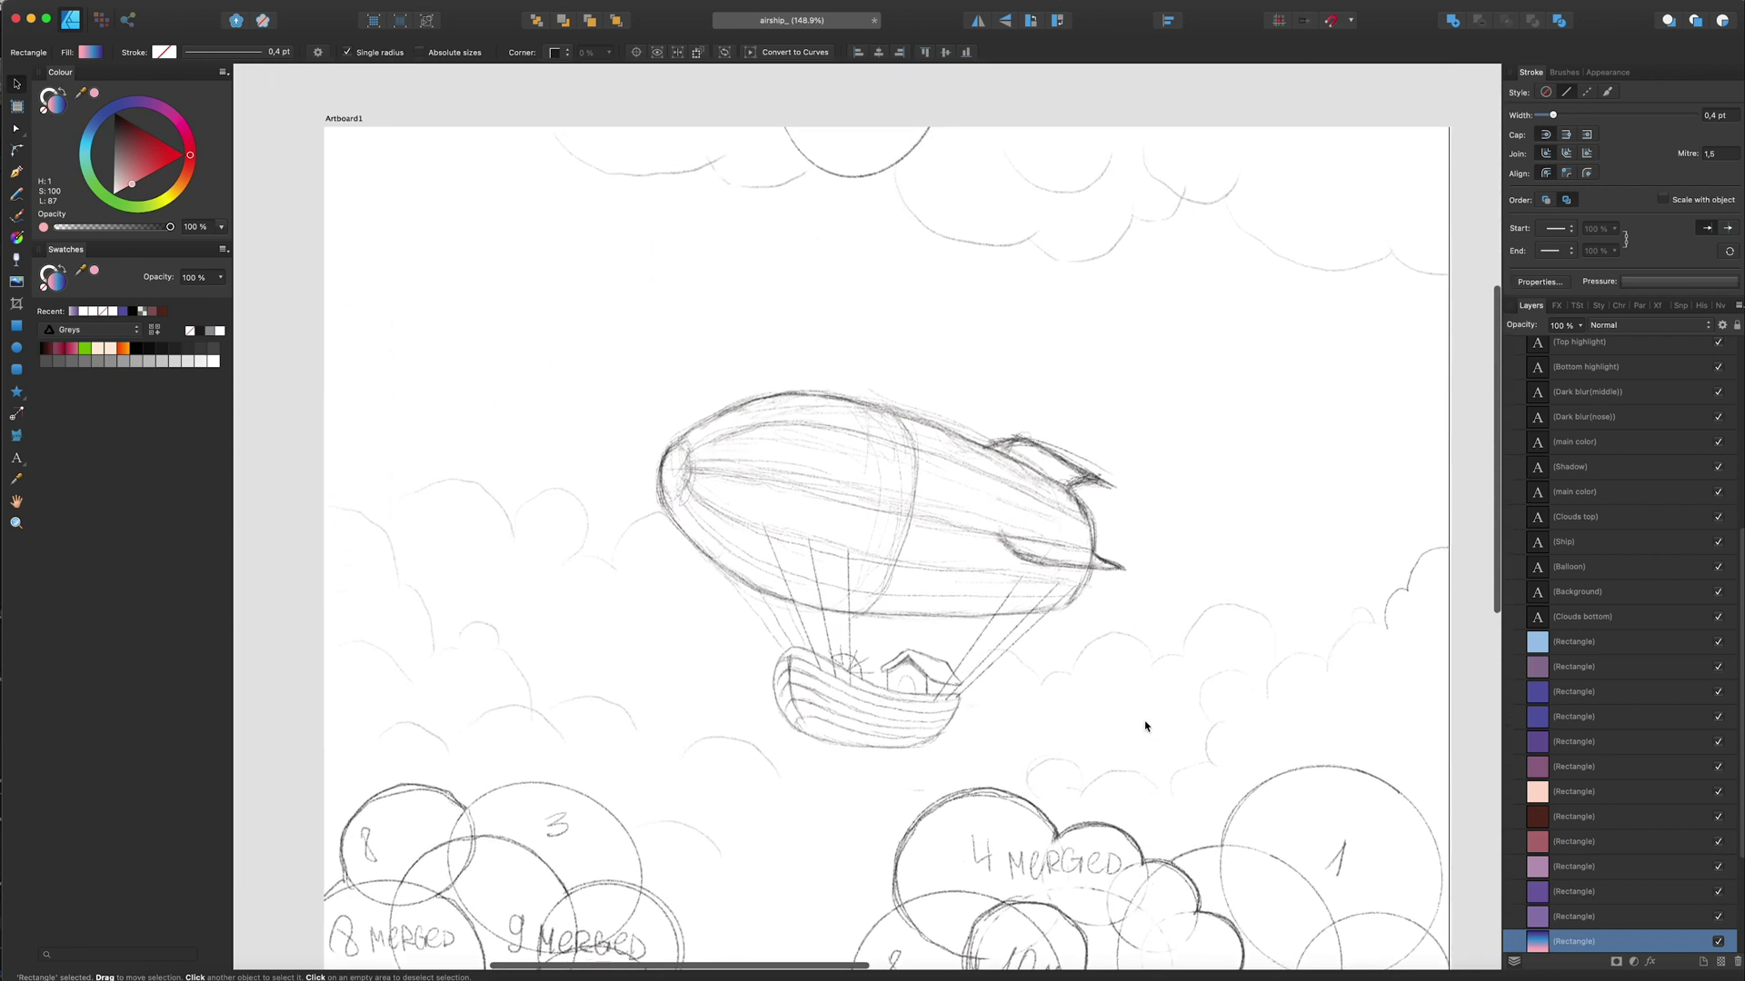
scroll(1145, 727, "down", 4)
scroll(1145, 727, "down", 6)
scroll(1145, 727, "right", 2)
scroll(1145, 727, "up", 2)
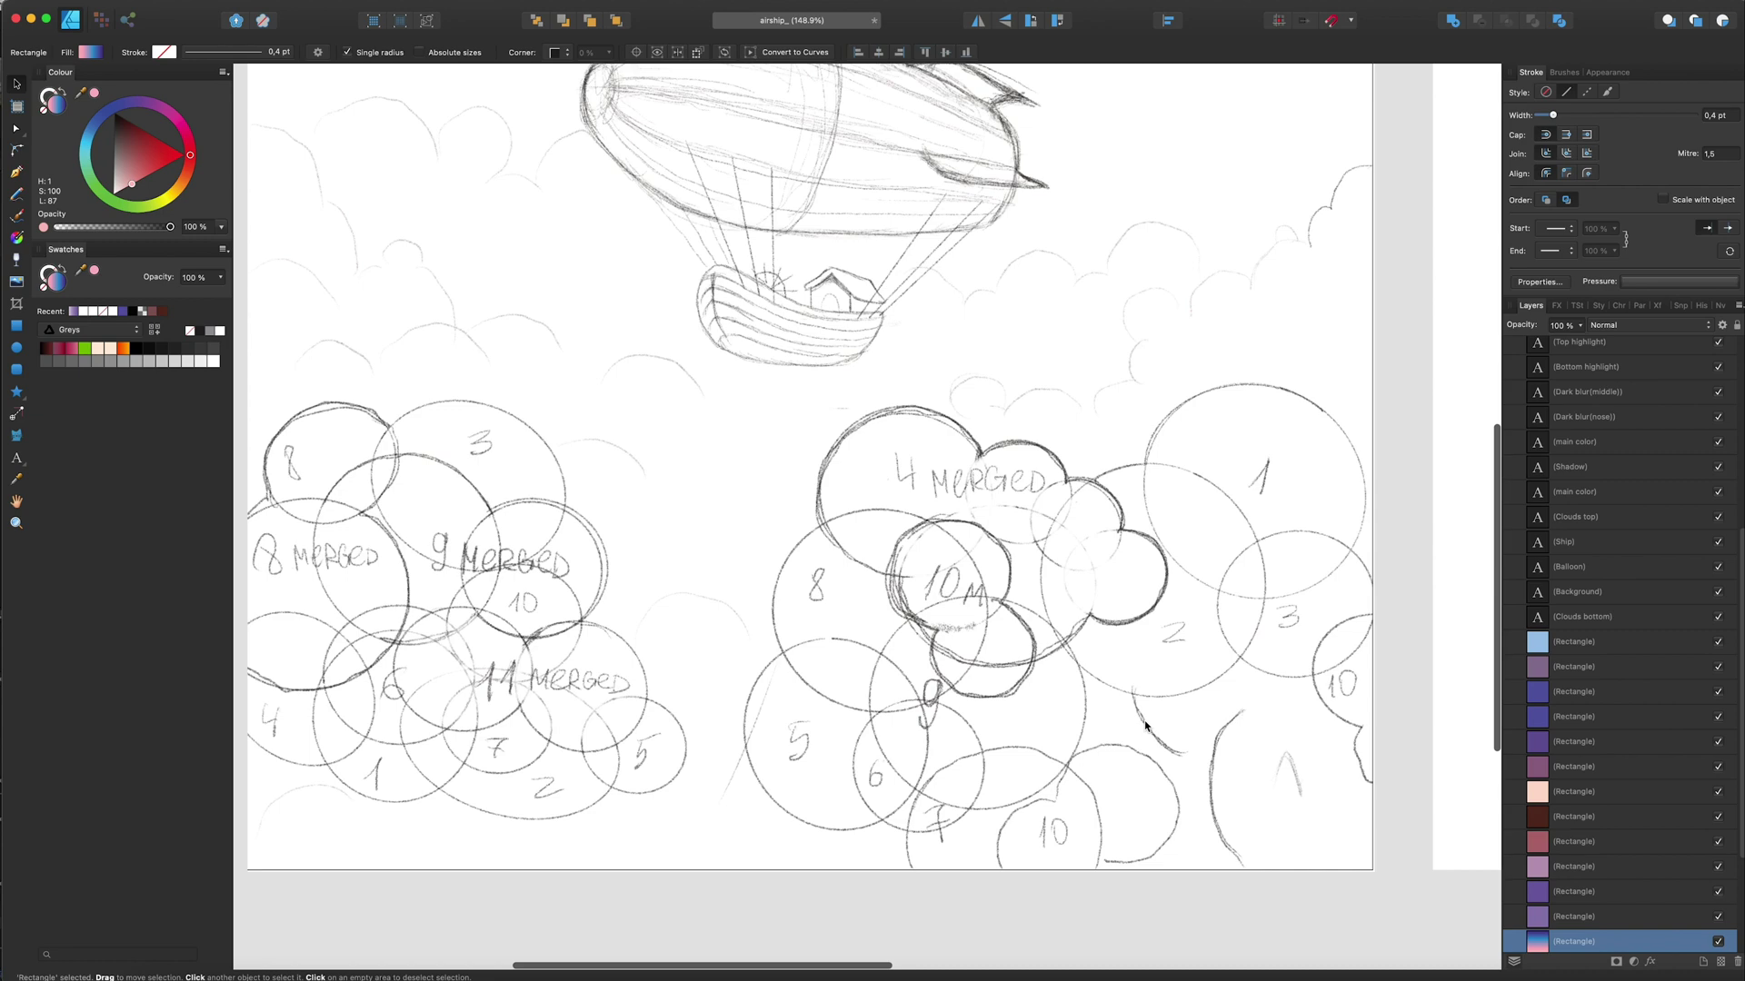
scroll(1152, 436, "right", 2)
Step: Examine the colour palette on Artboard2, covering the background gradient and the cloud, balloon and ship colours
key("Escape")
scroll(1152, 436, "down", 6)
scroll(972, 570, "up", 3)
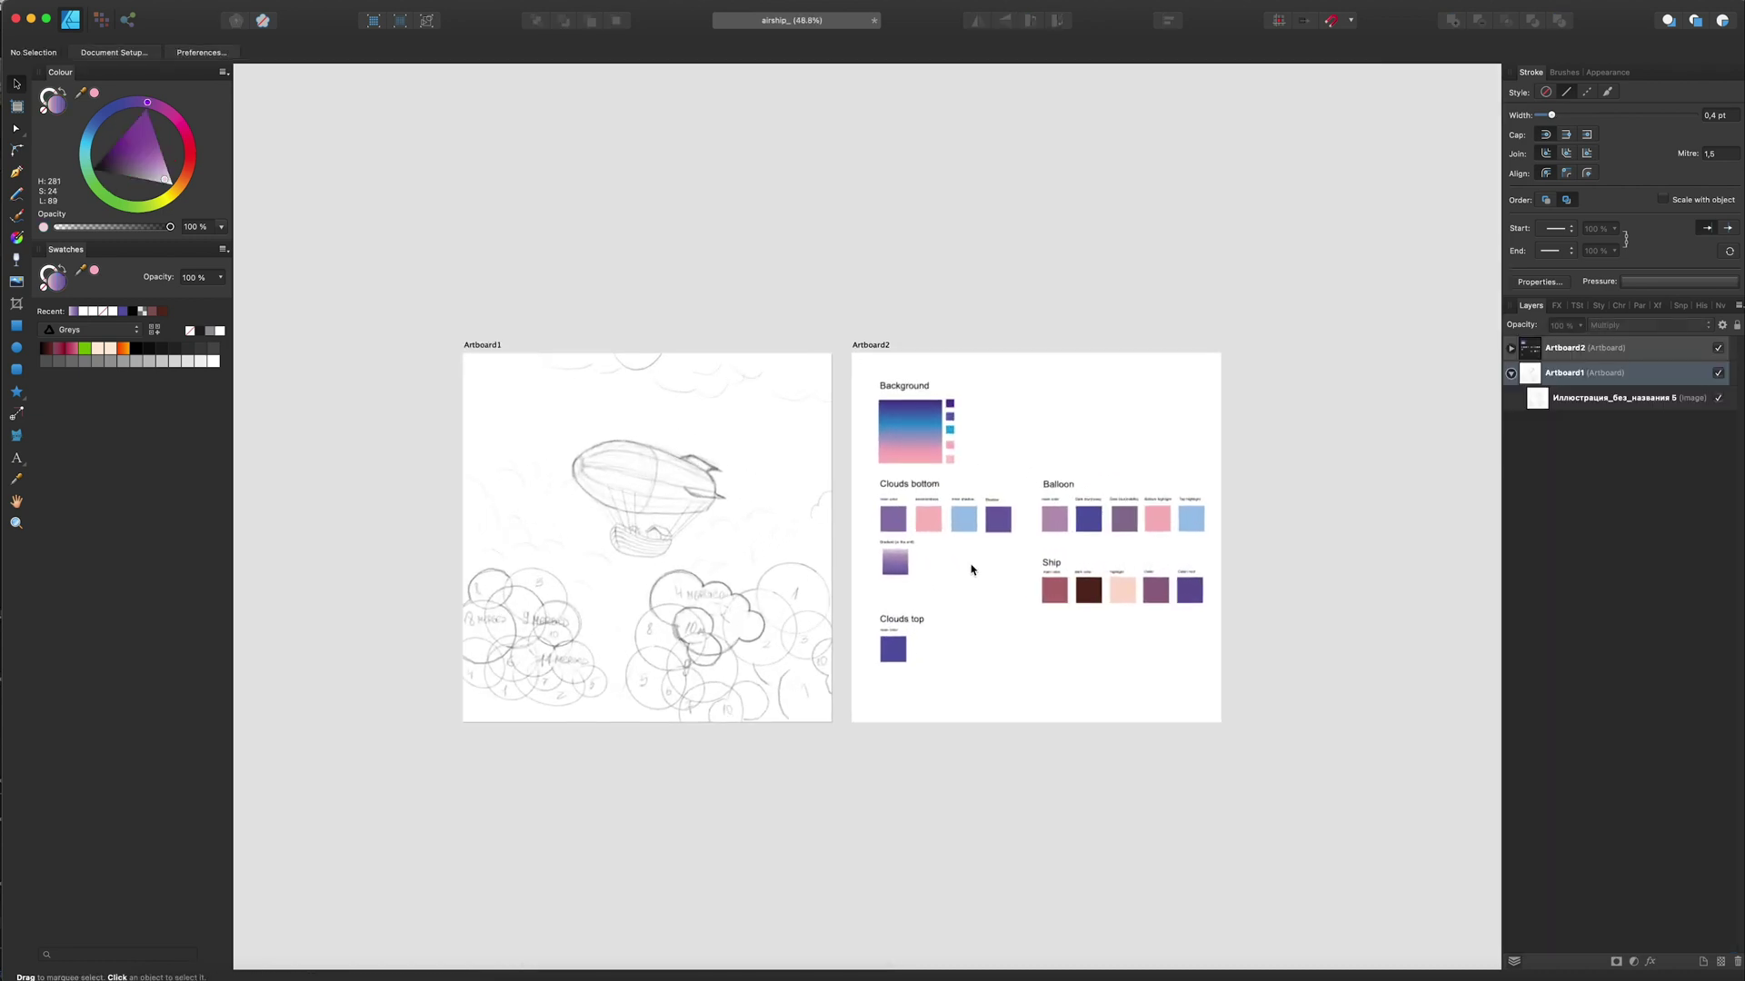
scroll(967, 564, "up", 6)
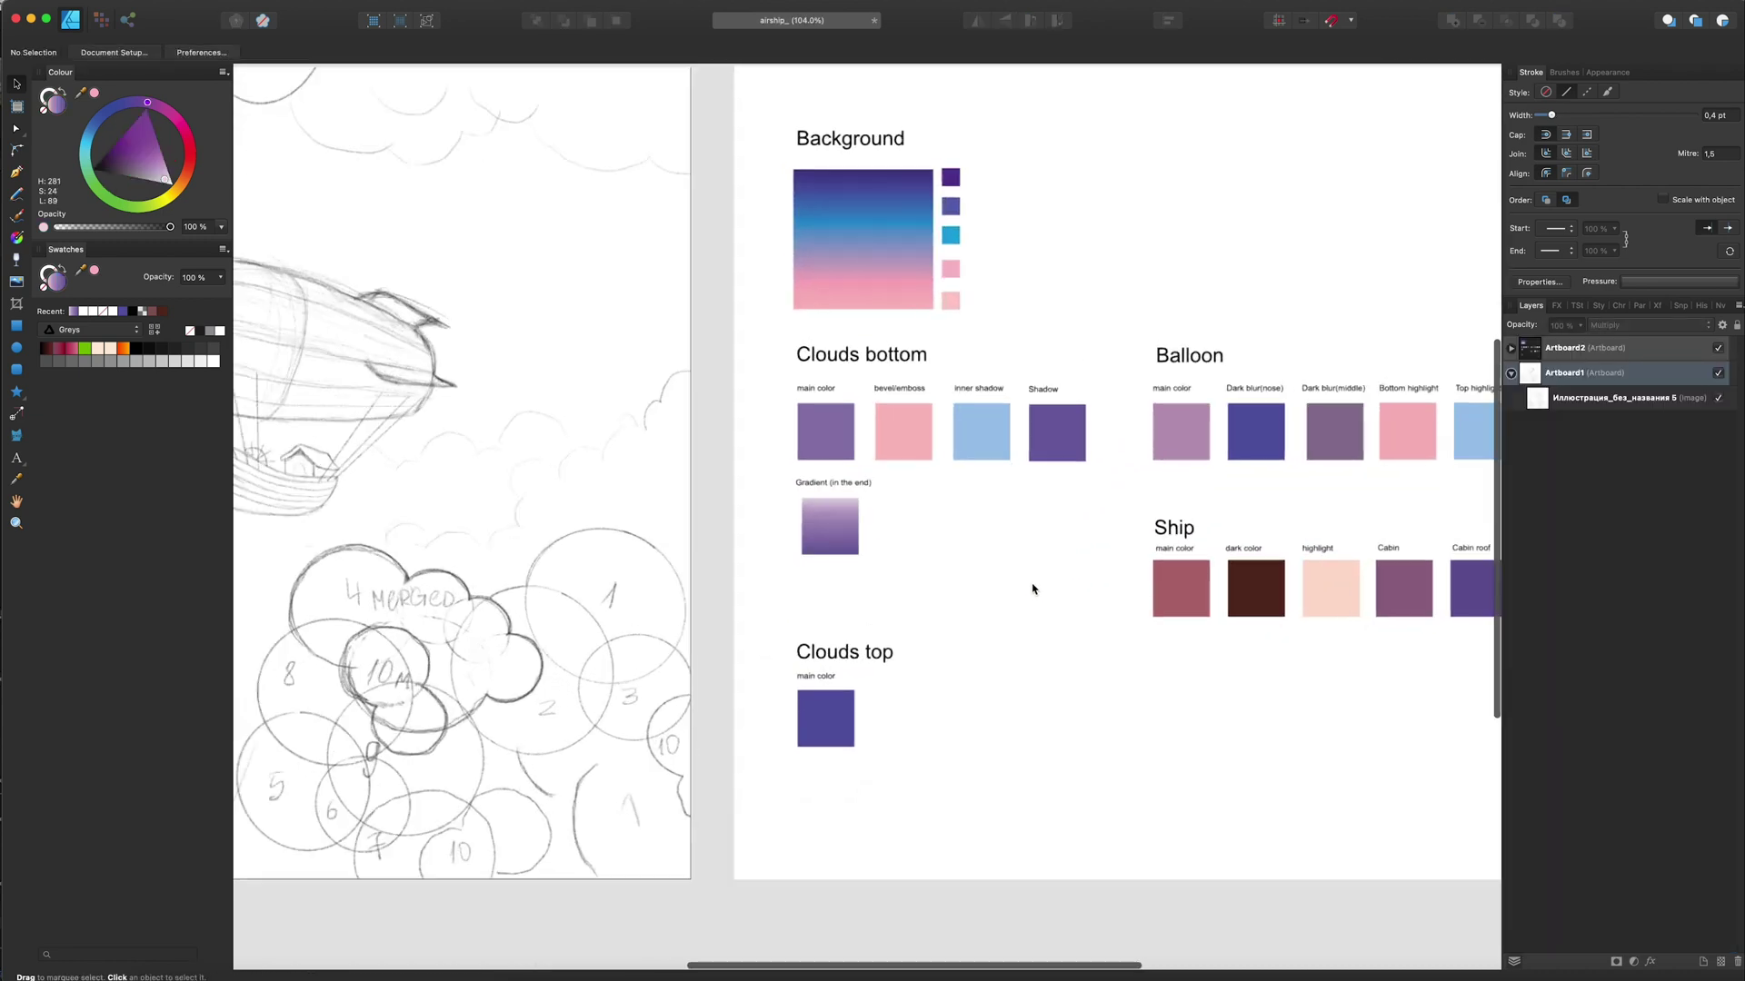
scroll(1026, 586, "right", 4)
scroll(1025, 586, "up", 4)
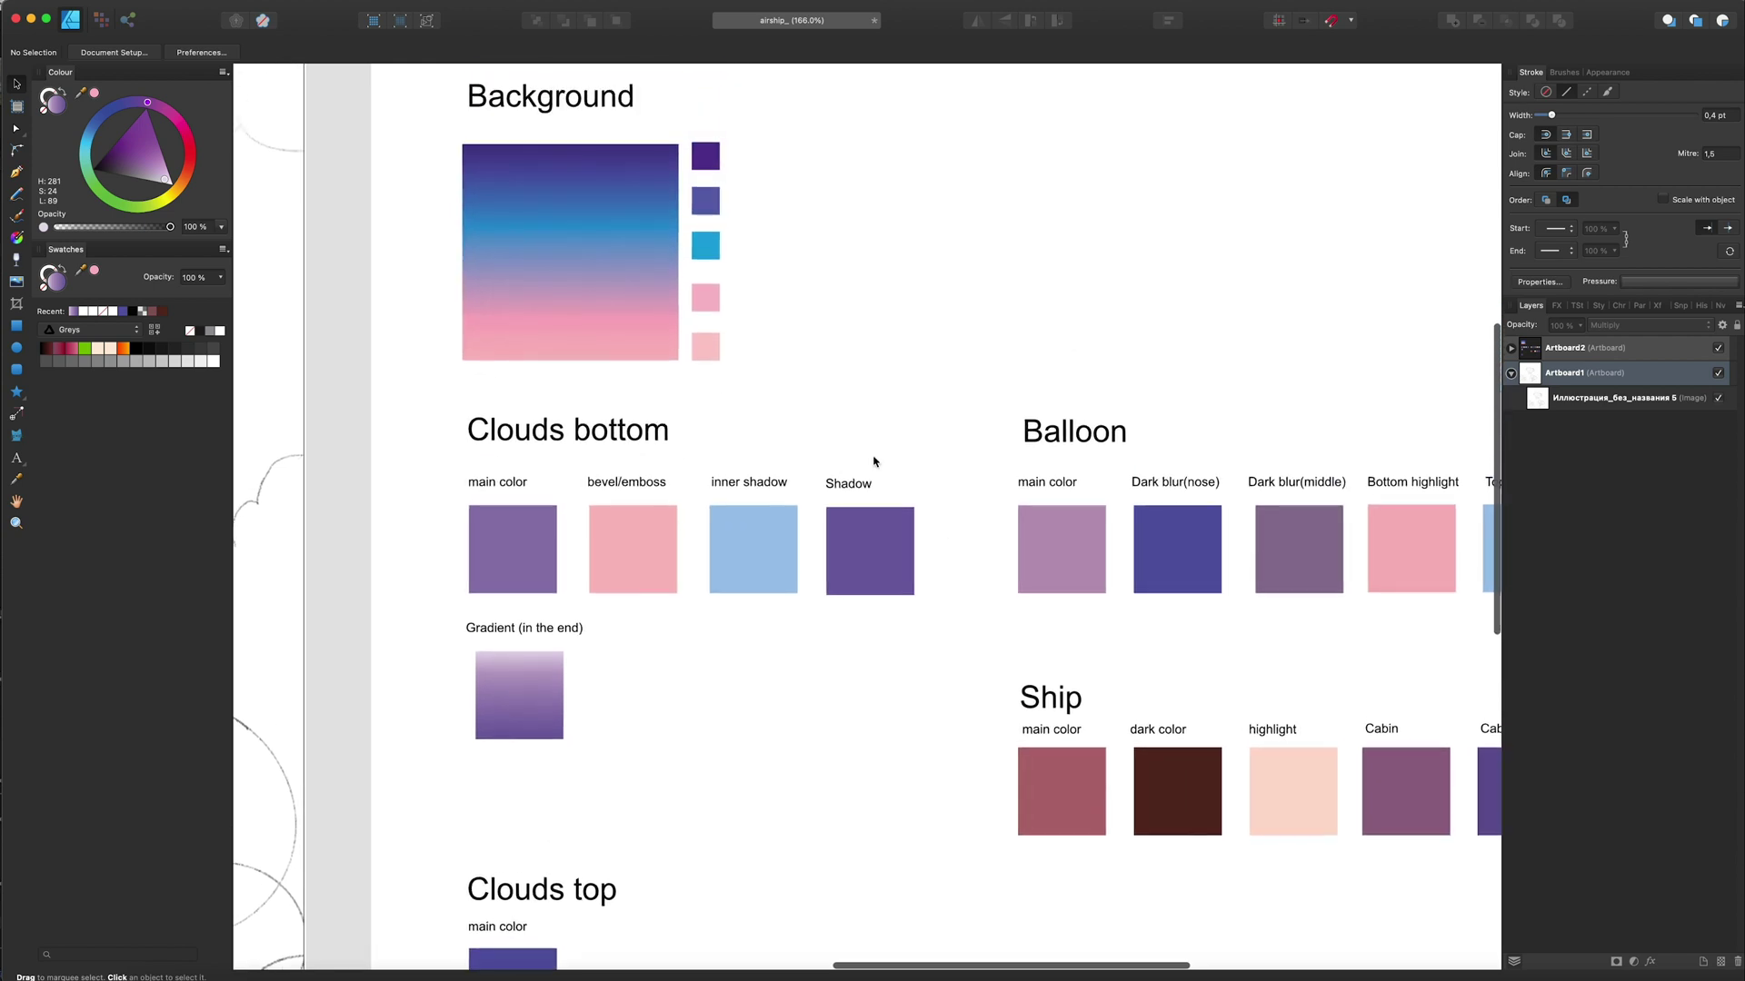
left_click(606, 296)
scroll(709, 369, "down", 4)
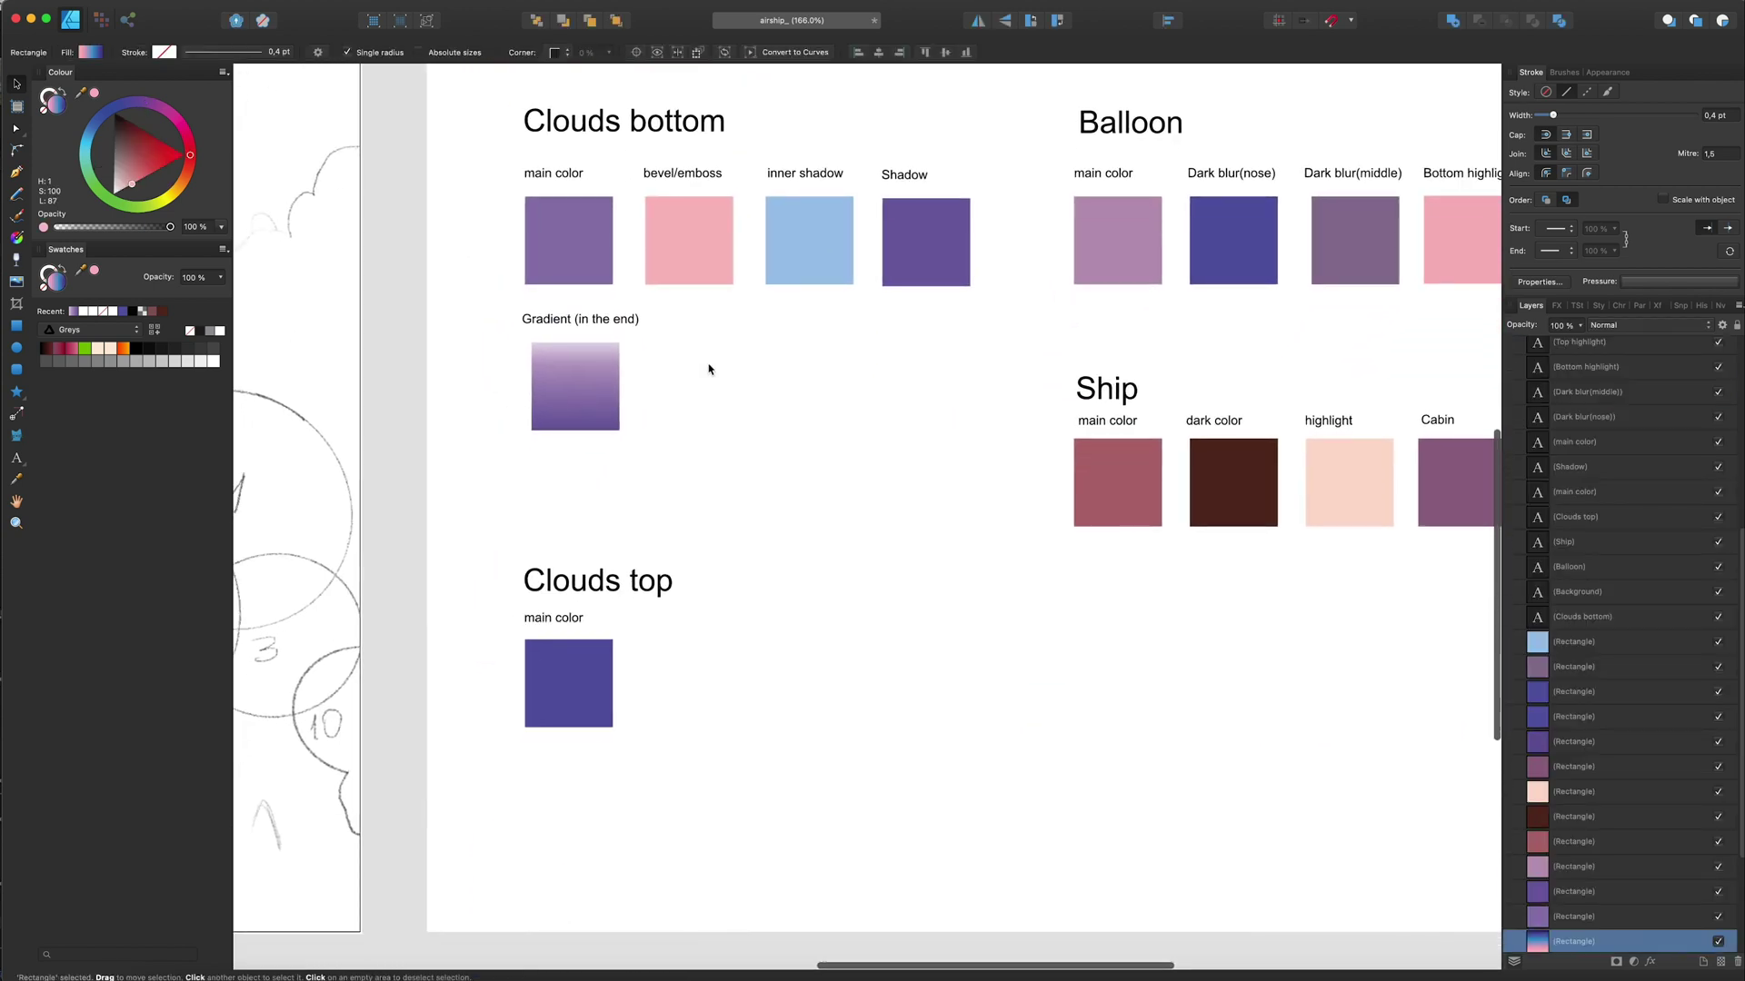
scroll(709, 369, "left", 2)
scroll(709, 368, "left", 5)
scroll(705, 367, "down", 4)
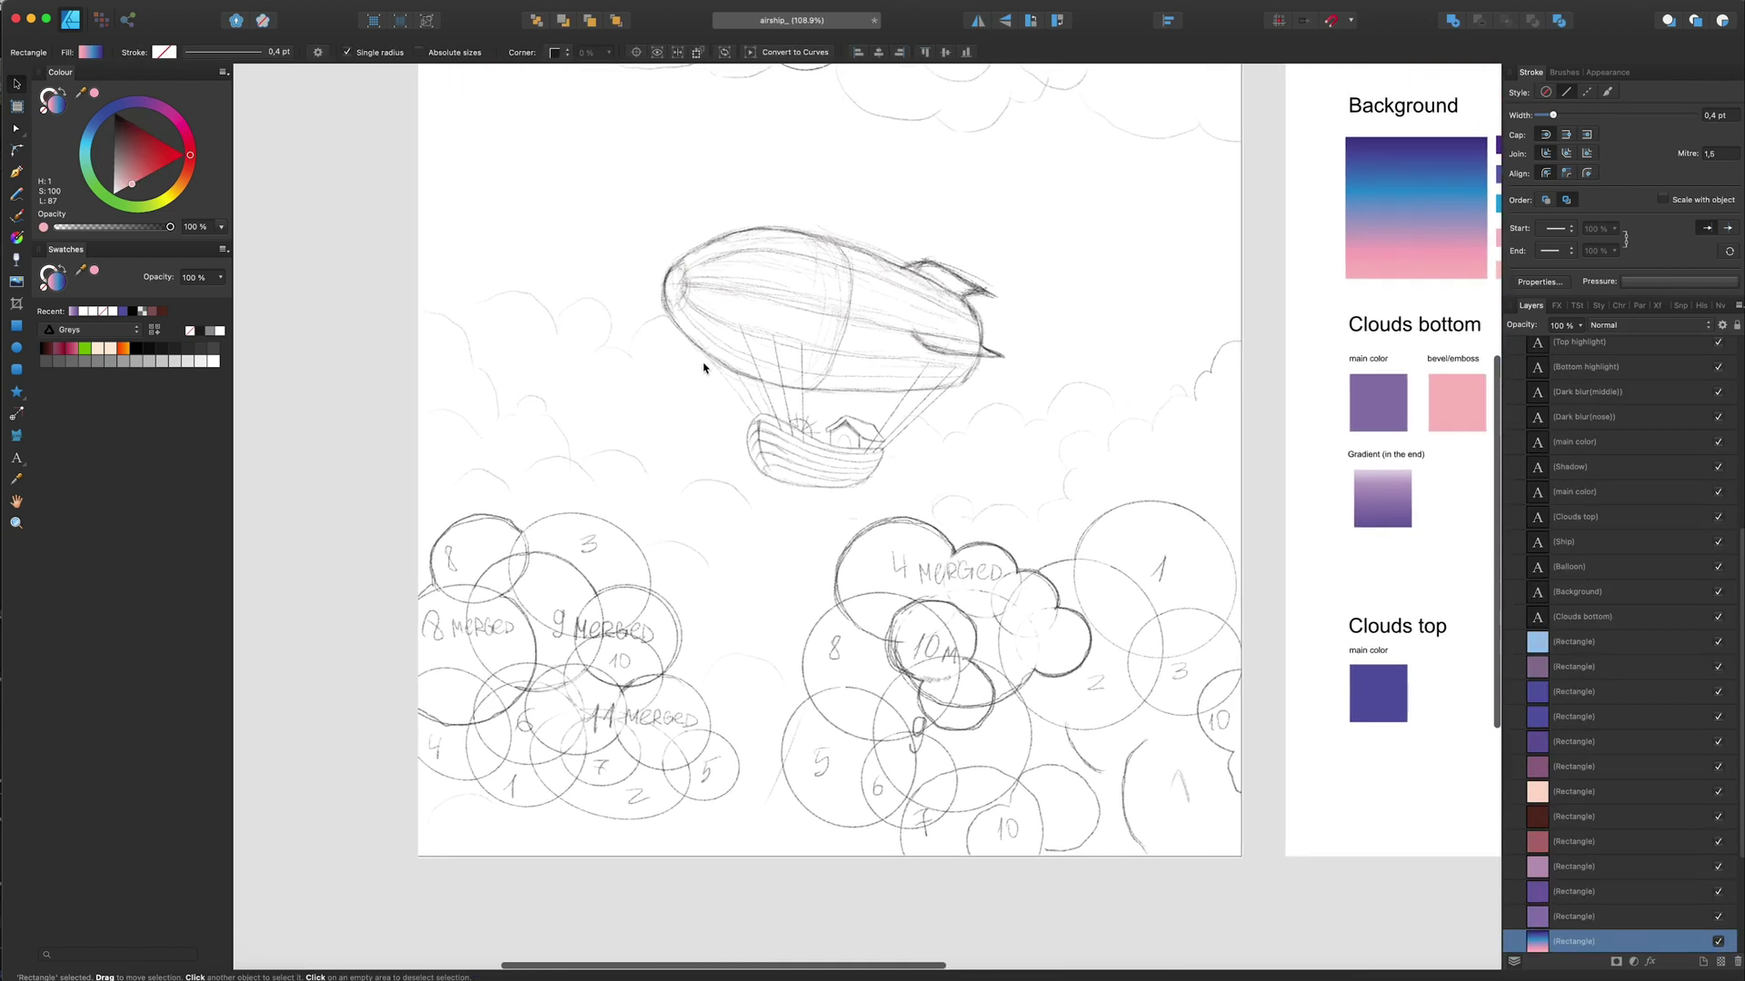
Step: Review how the sketch numbers and merges the circles of the left and right bottom clouds
scroll(1004, 695, "up", 3)
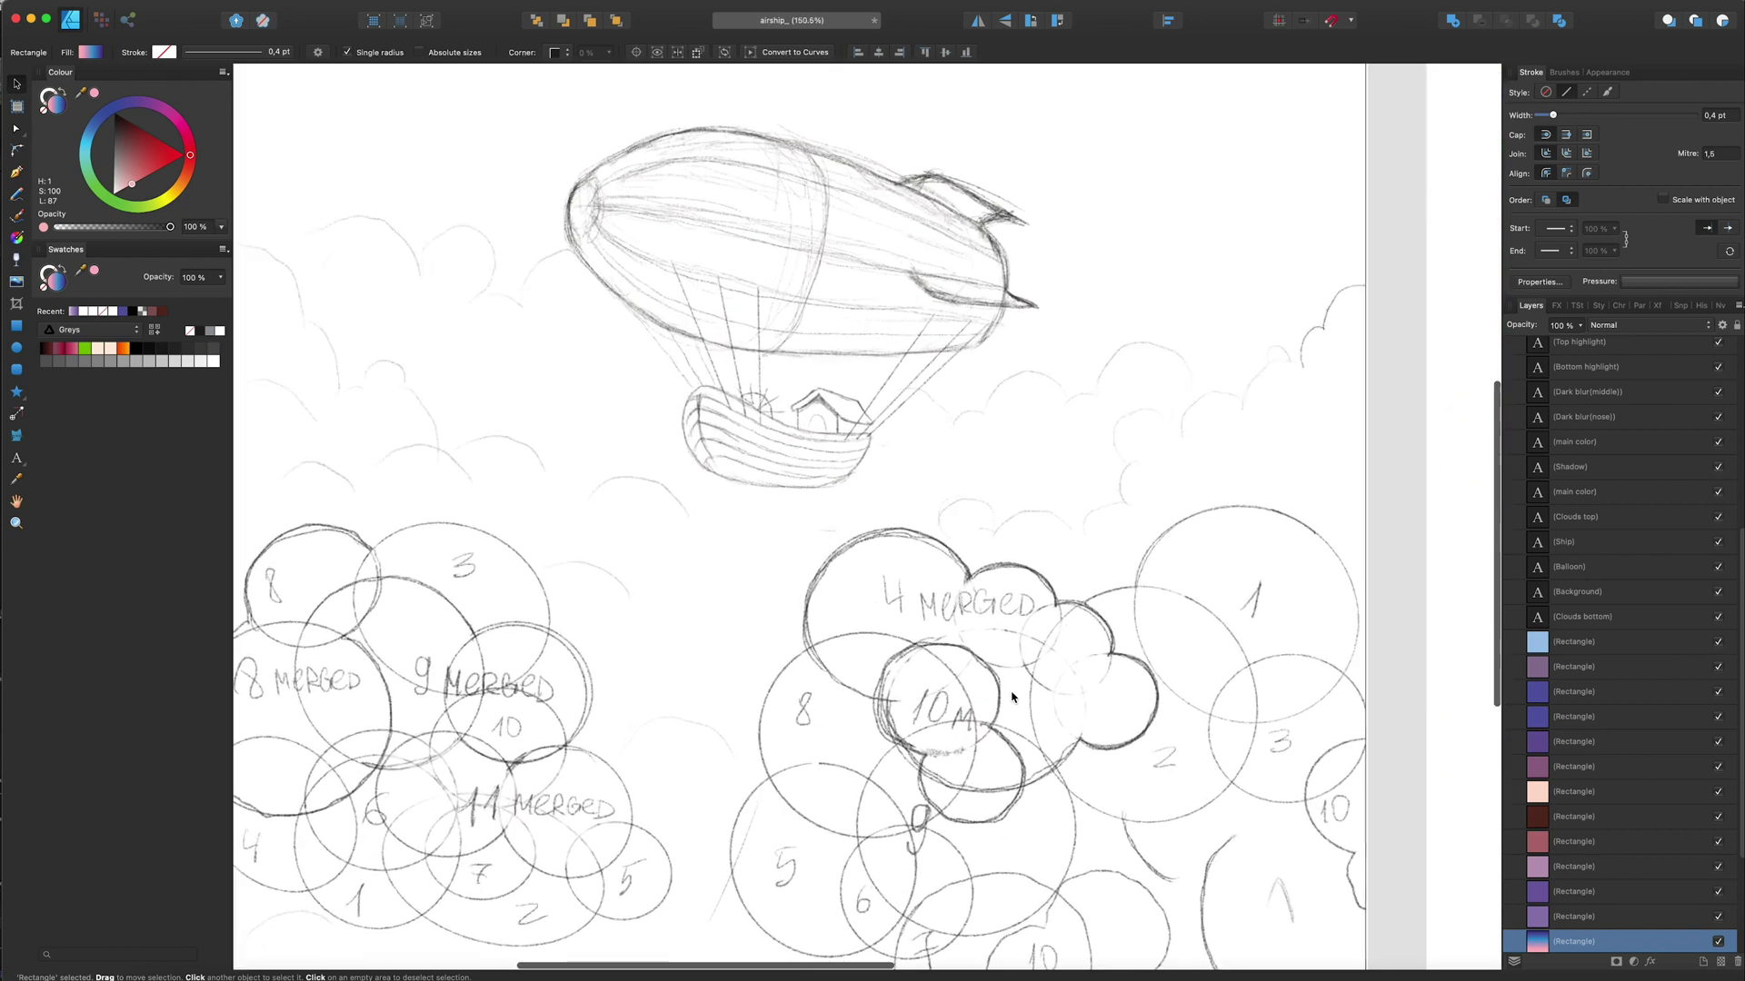
scroll(1009, 696, "down", 4)
scroll(1009, 695, "left", 2)
scroll(1043, 642, "up", 3)
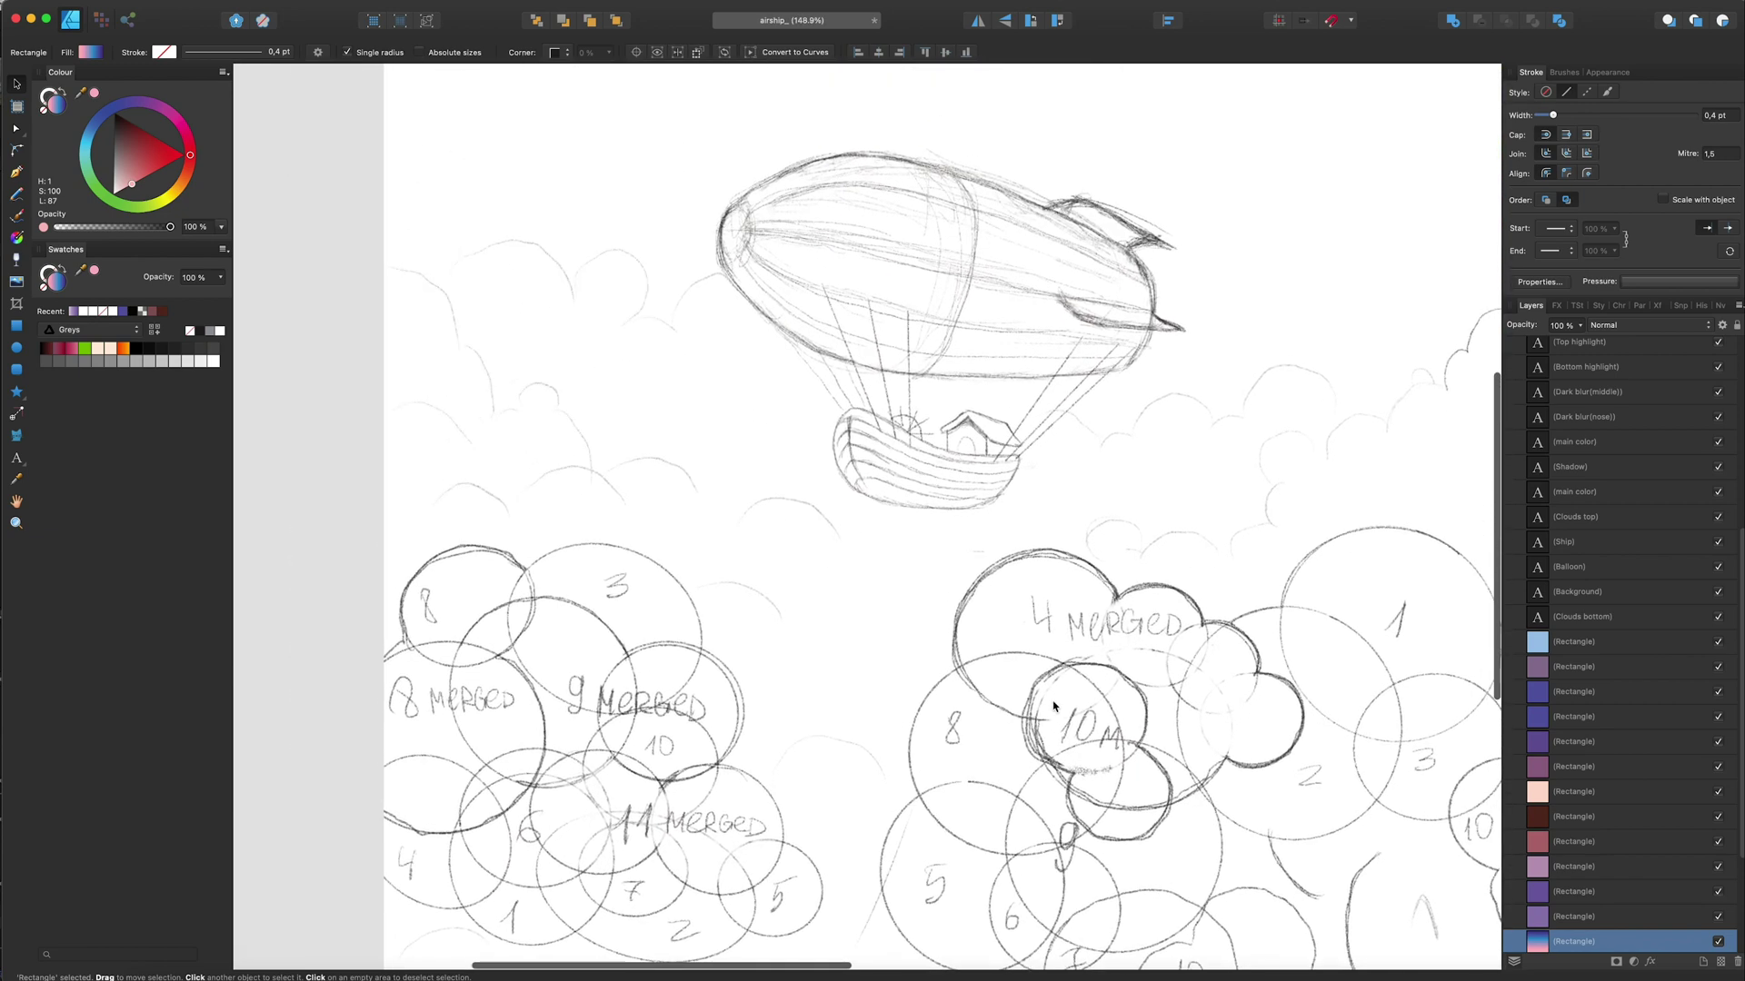
scroll(1143, 722, "right", 2)
scroll(1143, 722, "left", 2)
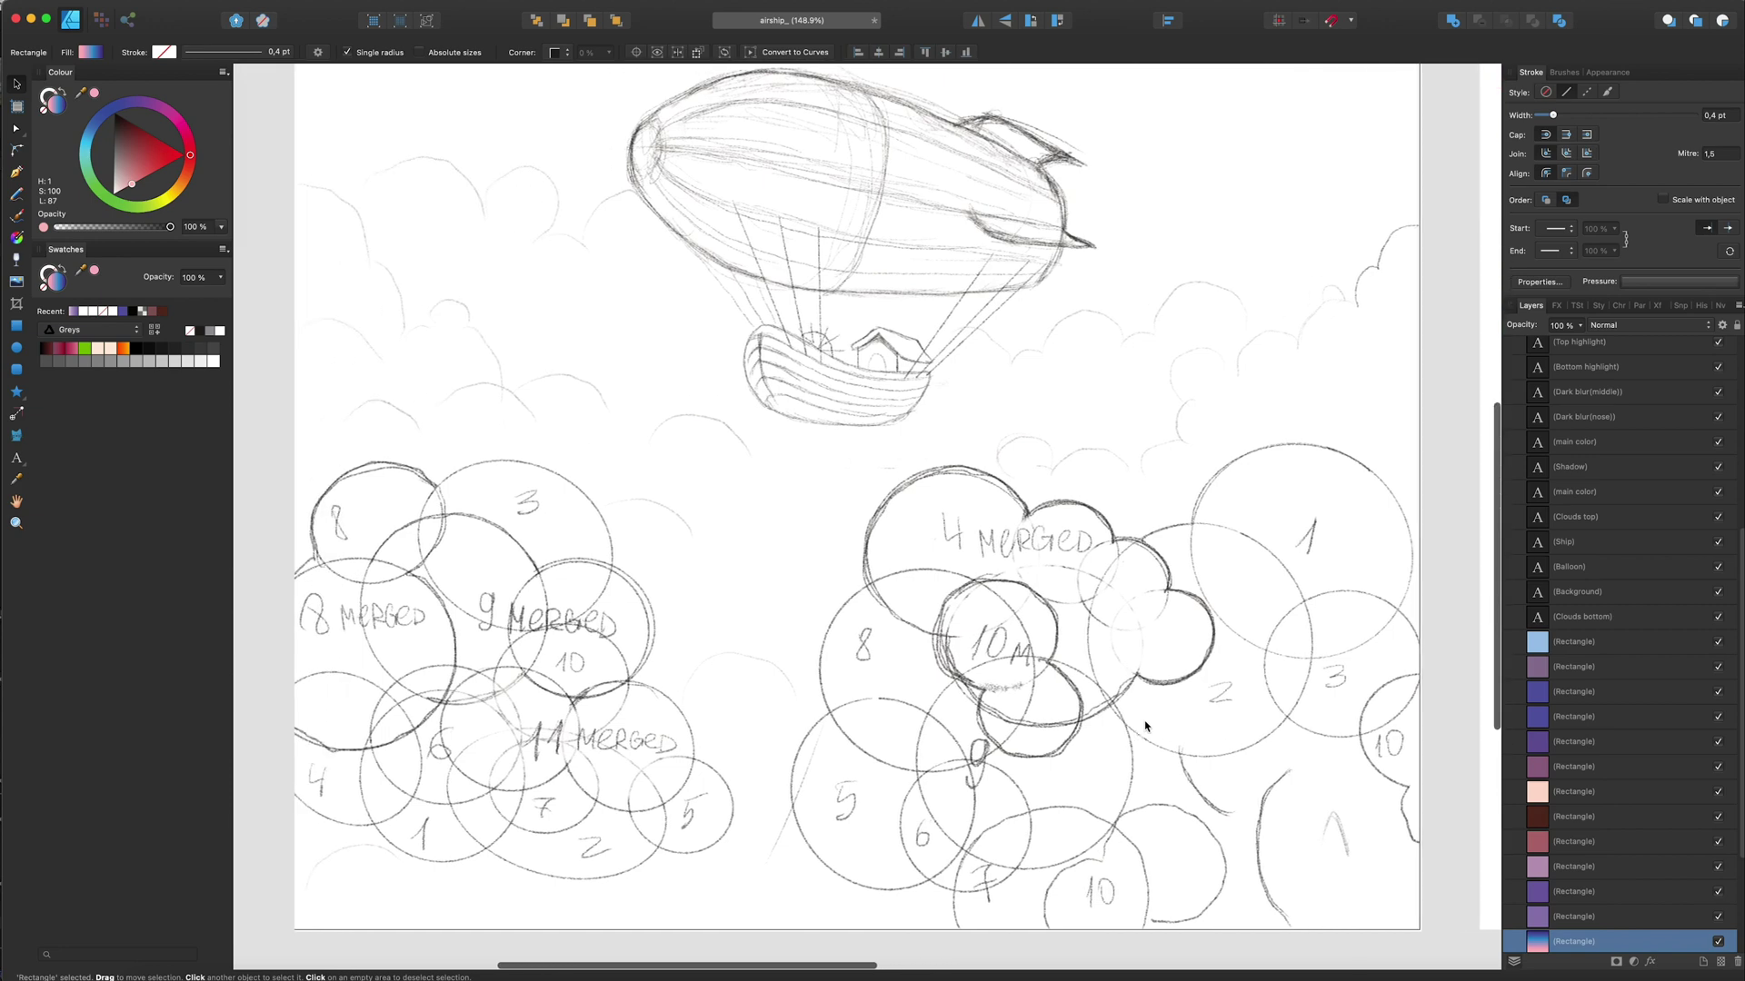
scroll(1145, 725, "up", 3)
scroll(1145, 726, "up", 3)
scroll(1145, 726, "down", 6)
scroll(1145, 725, "right", 1)
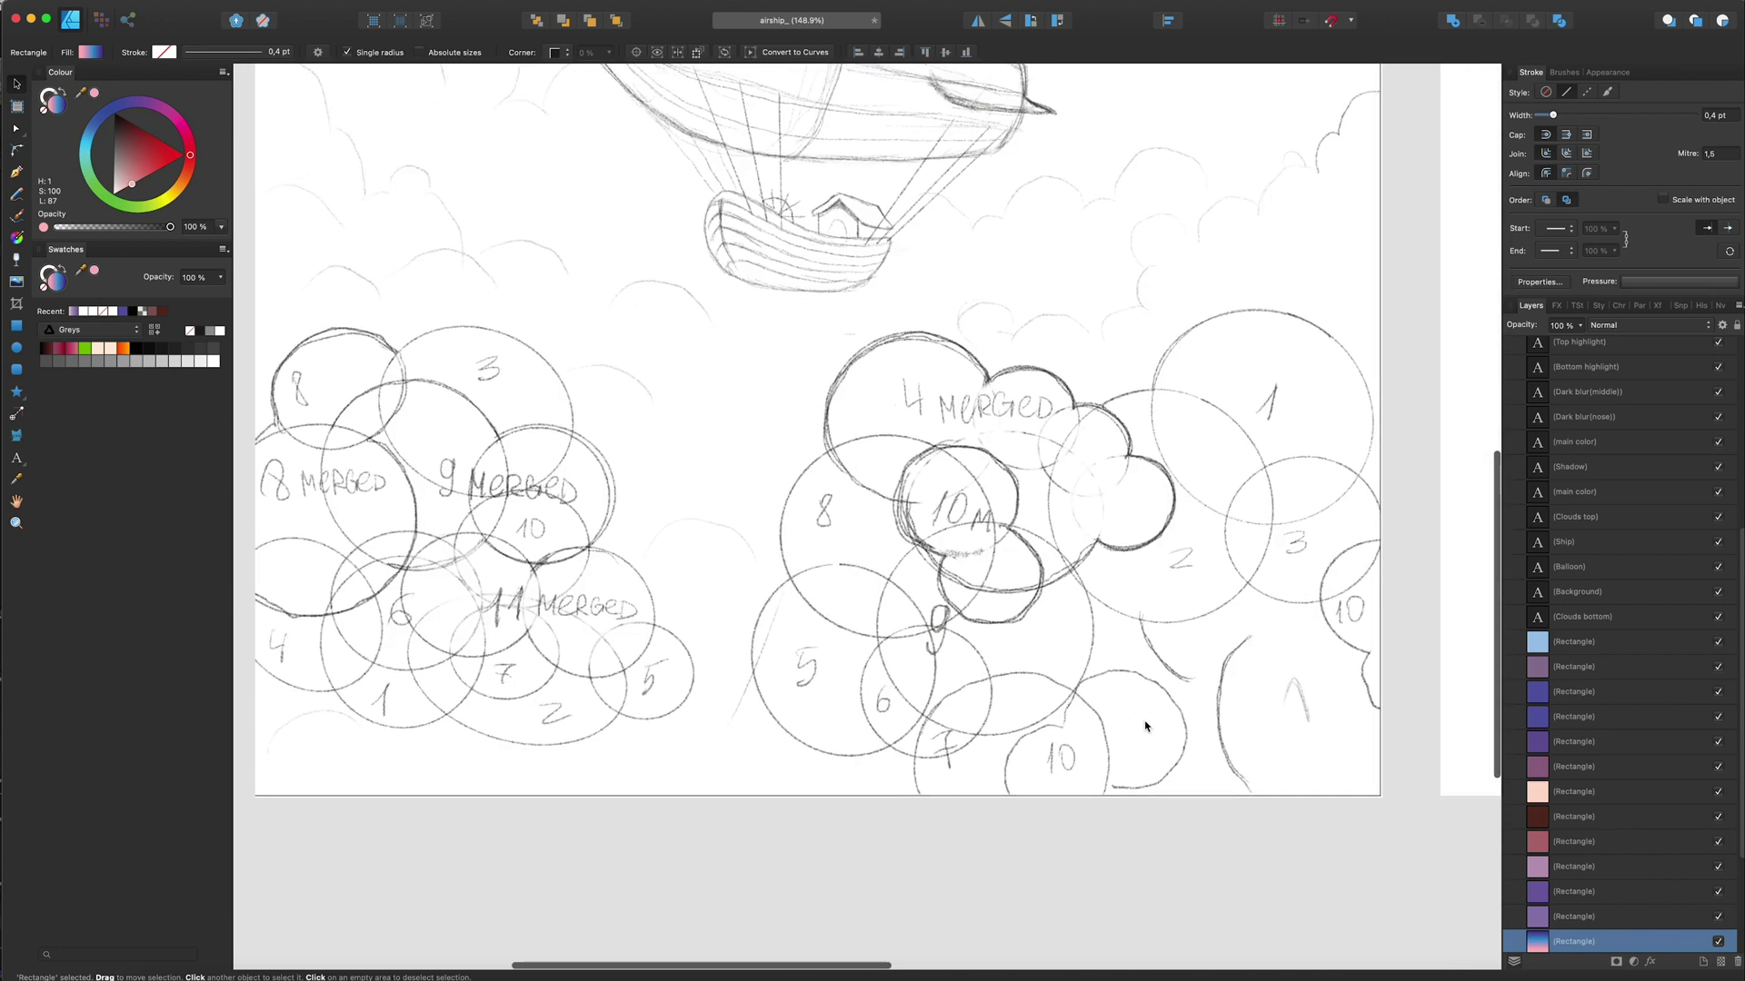
scroll(1145, 725, "up", 1)
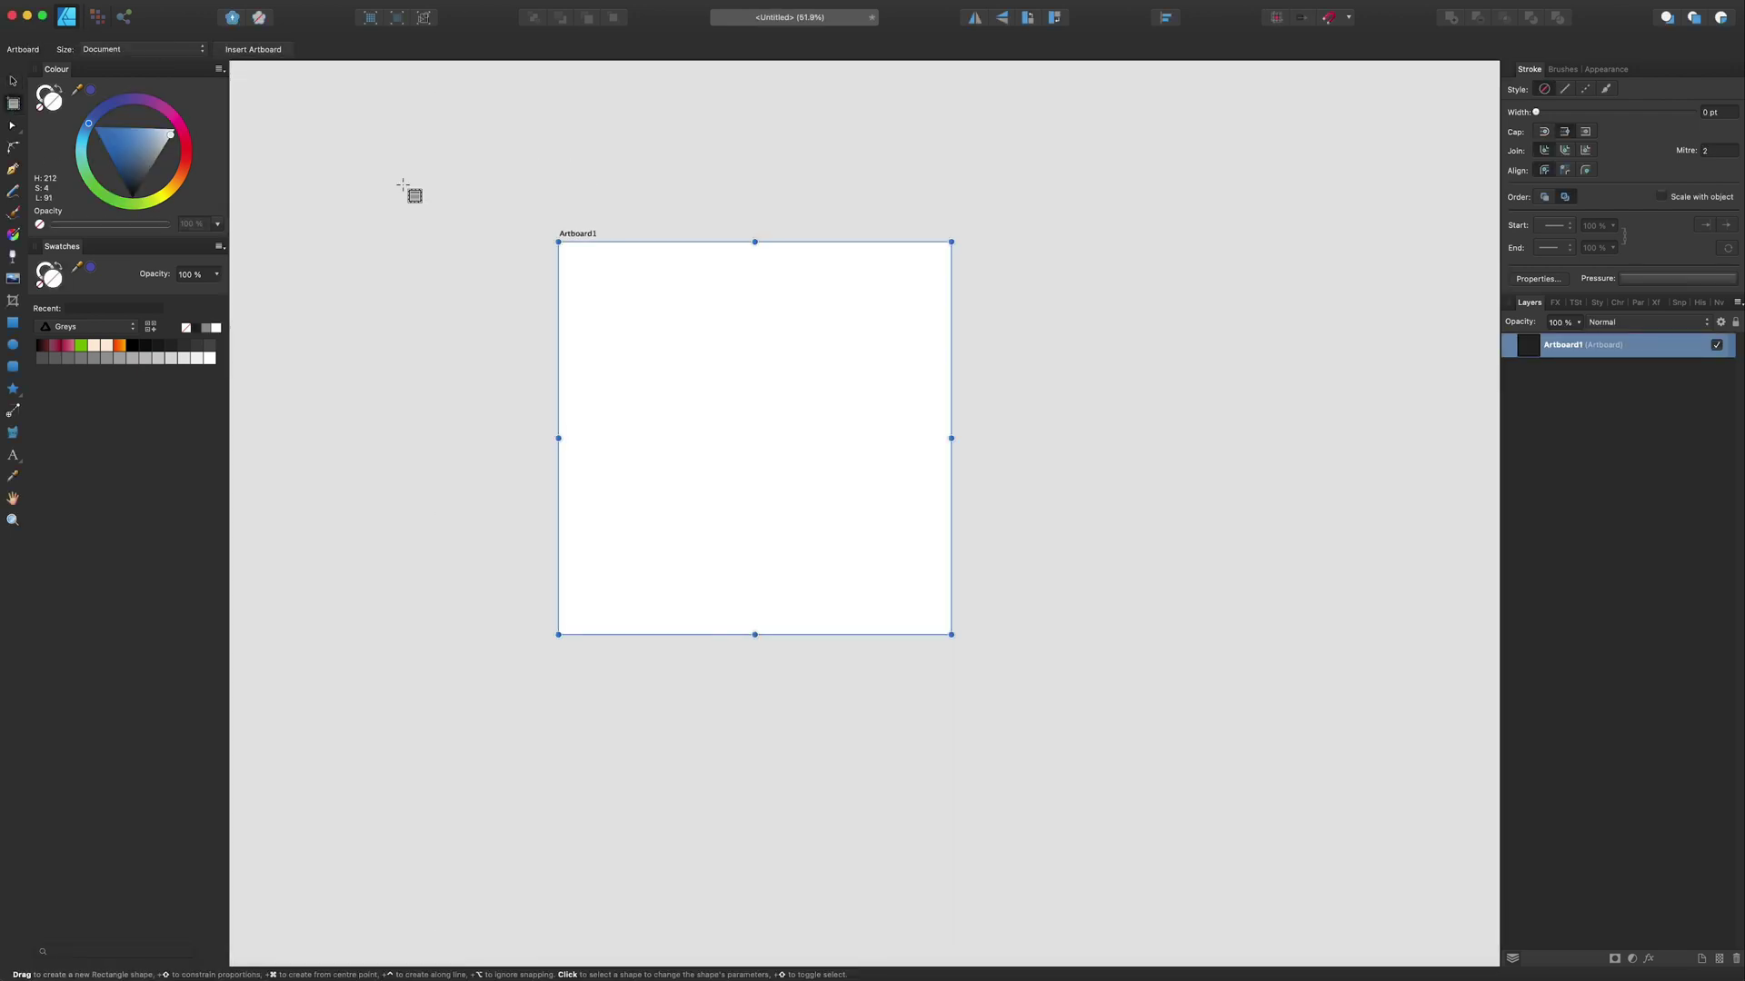
Step: Add the colour palette artboard to the new document and place the airship sketch image on Artboard1
key("super+v")
scroll(651, 246, "down", 3)
scroll(818, 288, "up", 3)
left_click(1600, 973)
left_click_drag(1645, 545, 751, 467)
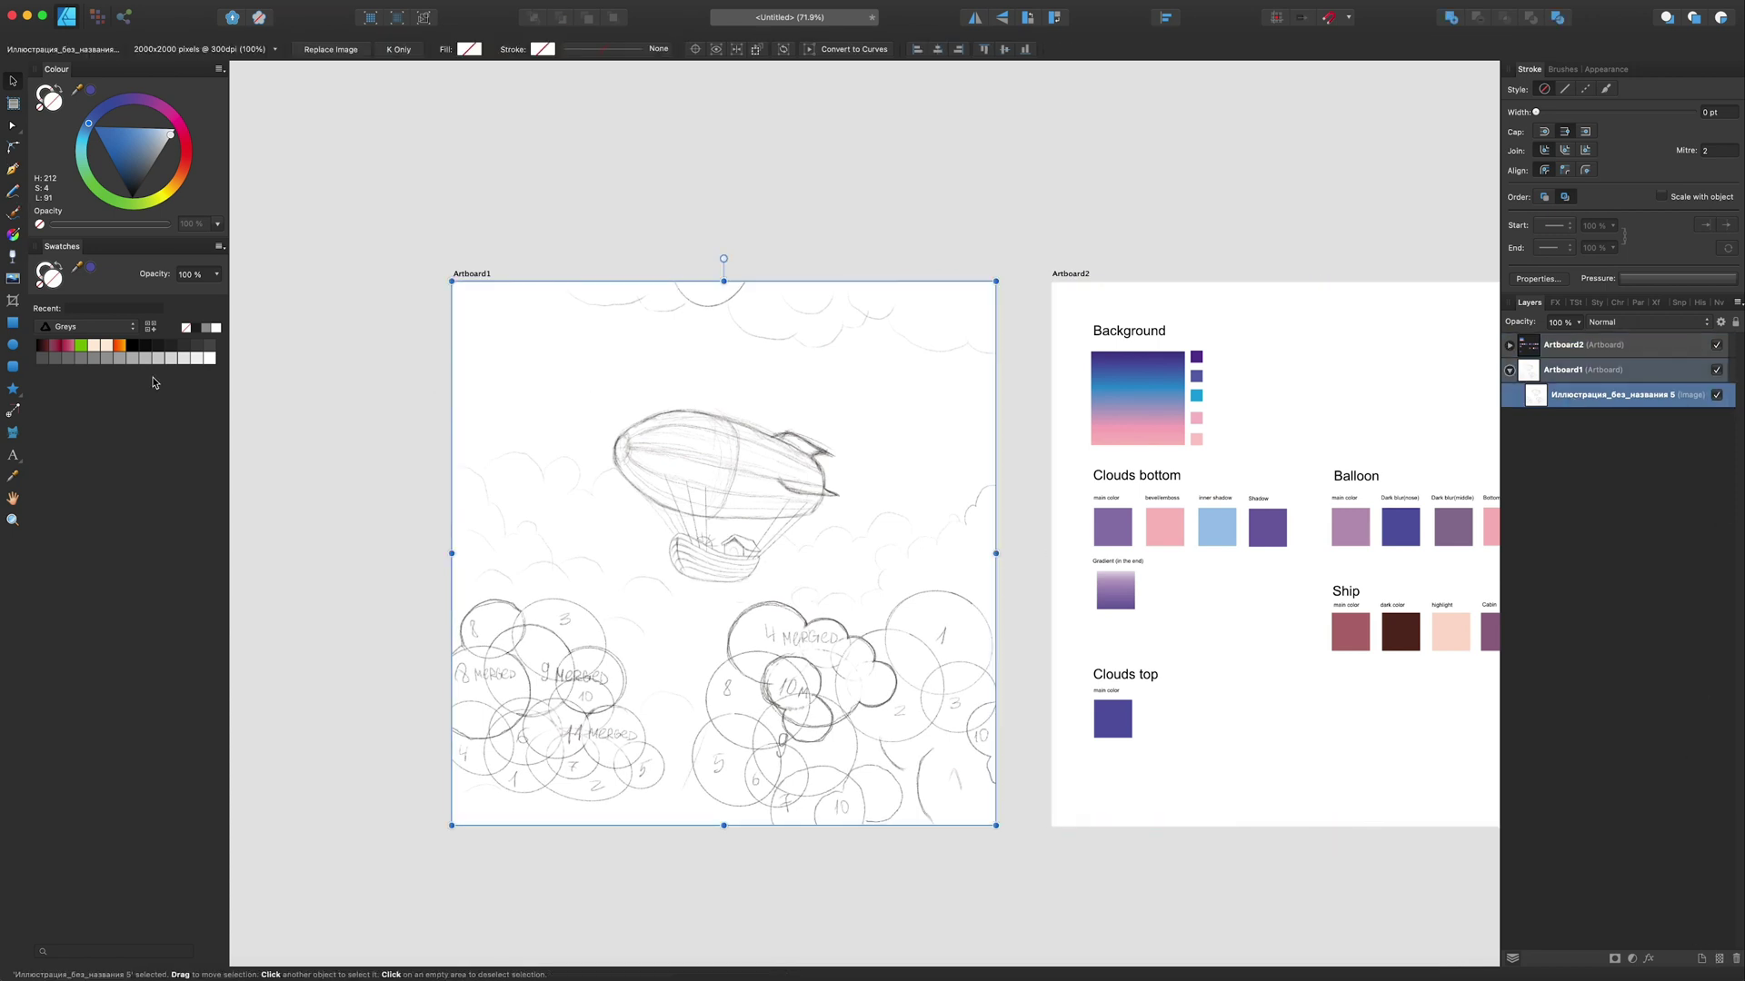
Step: Trace circle 1 of the right cloud with an unfilled ellipse and give it a red stroke from the Colours palette
scroll(421, 289, "right", 3)
left_click(91, 326)
scroll(741, 611, "up", 3)
key("m")
mouse_move(682, 578)
left_mouse_down()
mouse_move(741, 612)
mouse_move(822, 718)
left_mouse_up()
key("shift+x")
key("v")
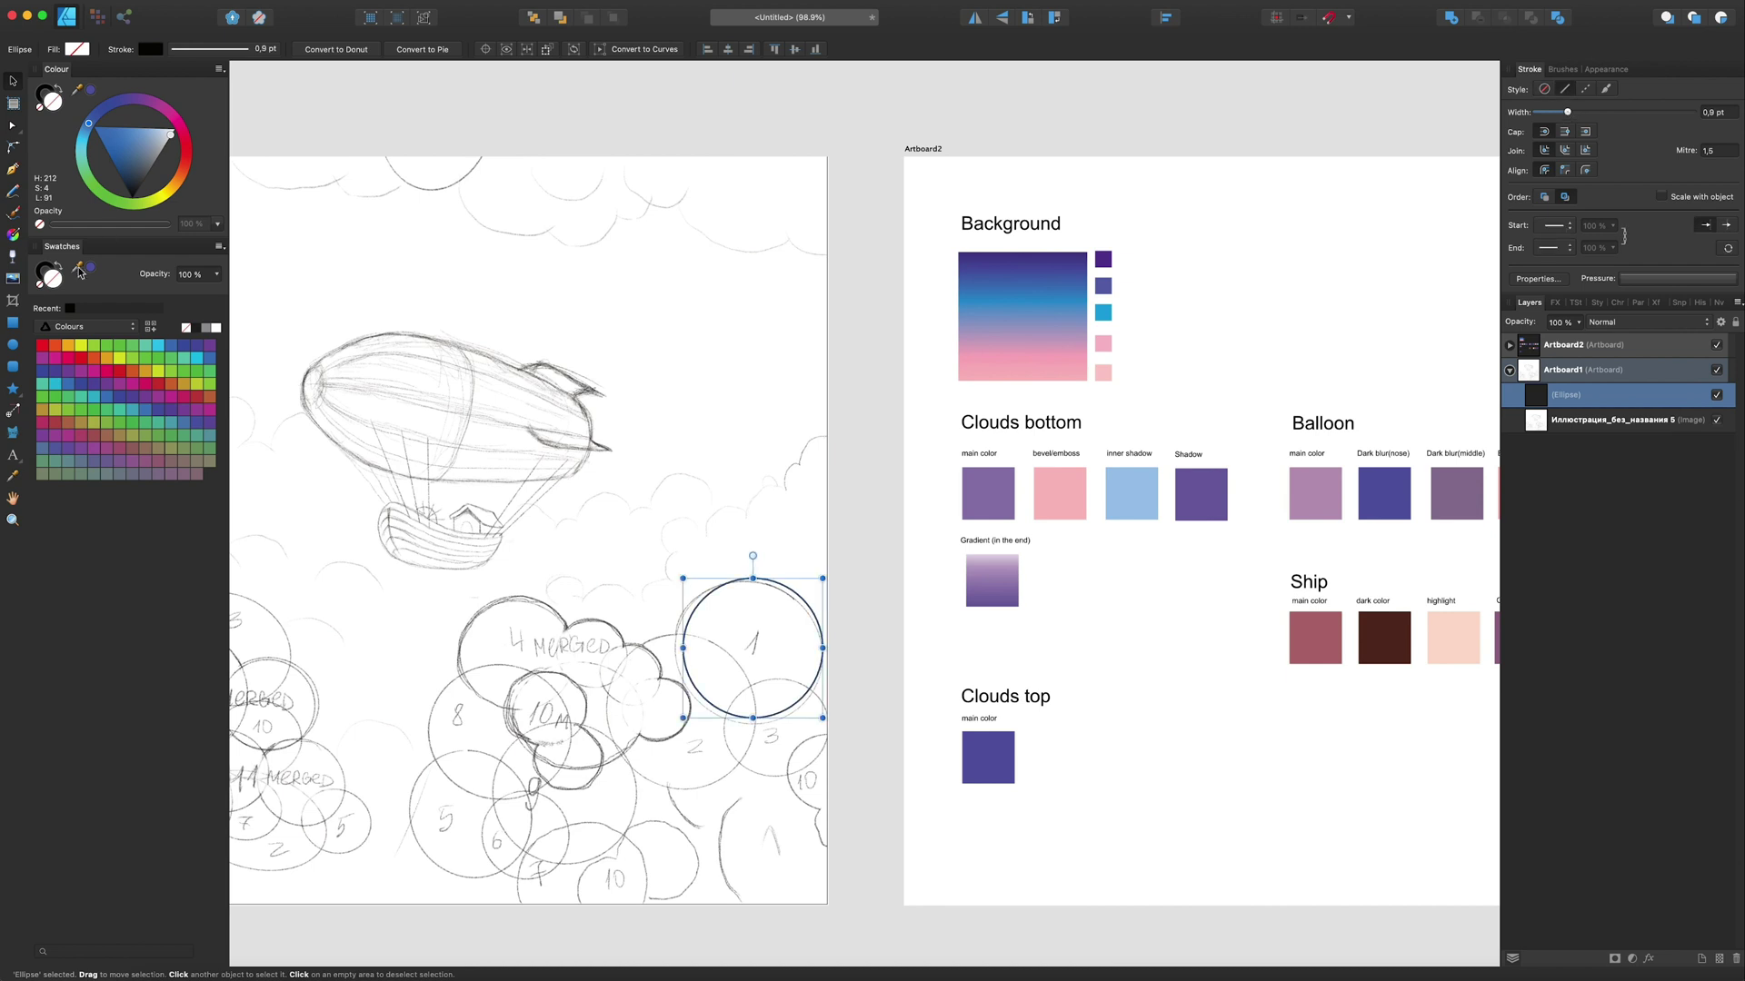
left_click(182, 157)
Step: Draw a red circle over circle 2 of the right cloud and nudge it into line with the sketch
key("m")
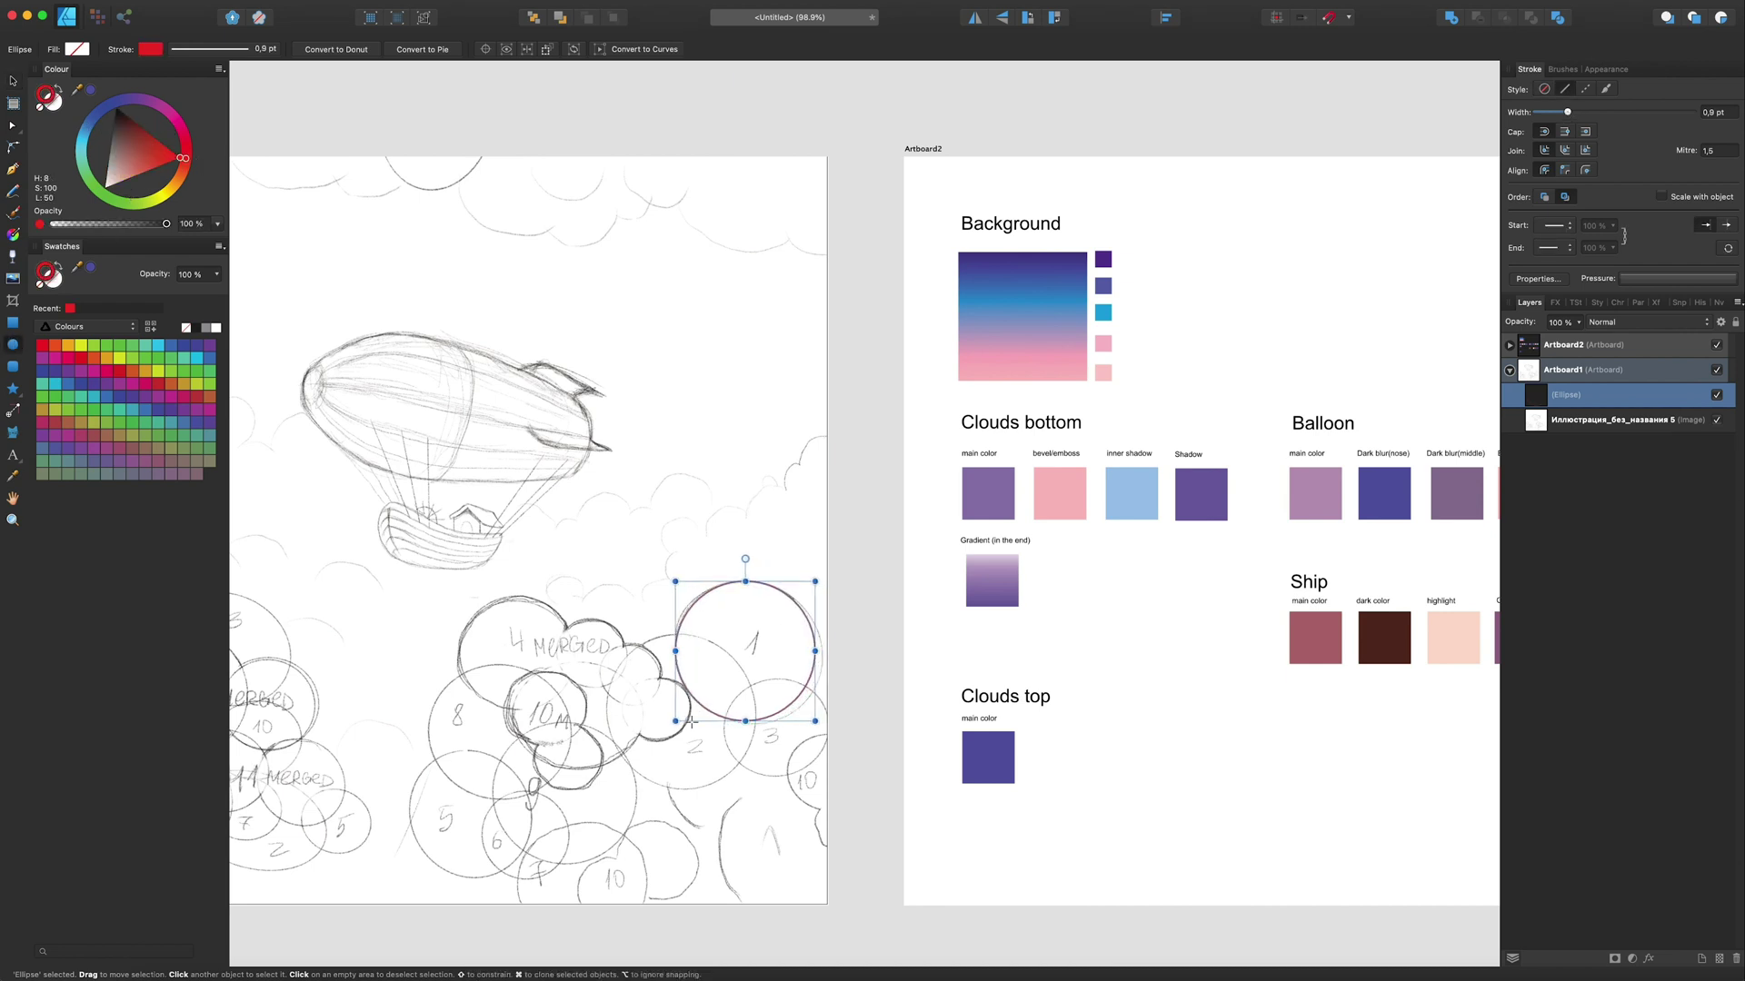
left_click_drag(609, 634, 757, 788)
key("Left")
key("Left")
key("Left")
key("Left")
key("Down")
key("Down")
key("Down")
key("Down")
key("Down")
Step: Draw a circle over circle 3 of the right cloud and nudge it left to match the sketch
left_click_drag(731, 677, 831, 779)
left_click(9, 83)
key("Left")
key("Left")
key("Left")
key("Left")
key("Left")
key("Left")
key("Left")
key("Left")
key("Left")
key("Left")
key("Left")
key("Left")
key("Left")
key("Left")
Step: Trace the 4 MERGED shape with five overlapping circles, enlarging the lowest one to fit the sketch outline
scroll(857, 636, "up", 5)
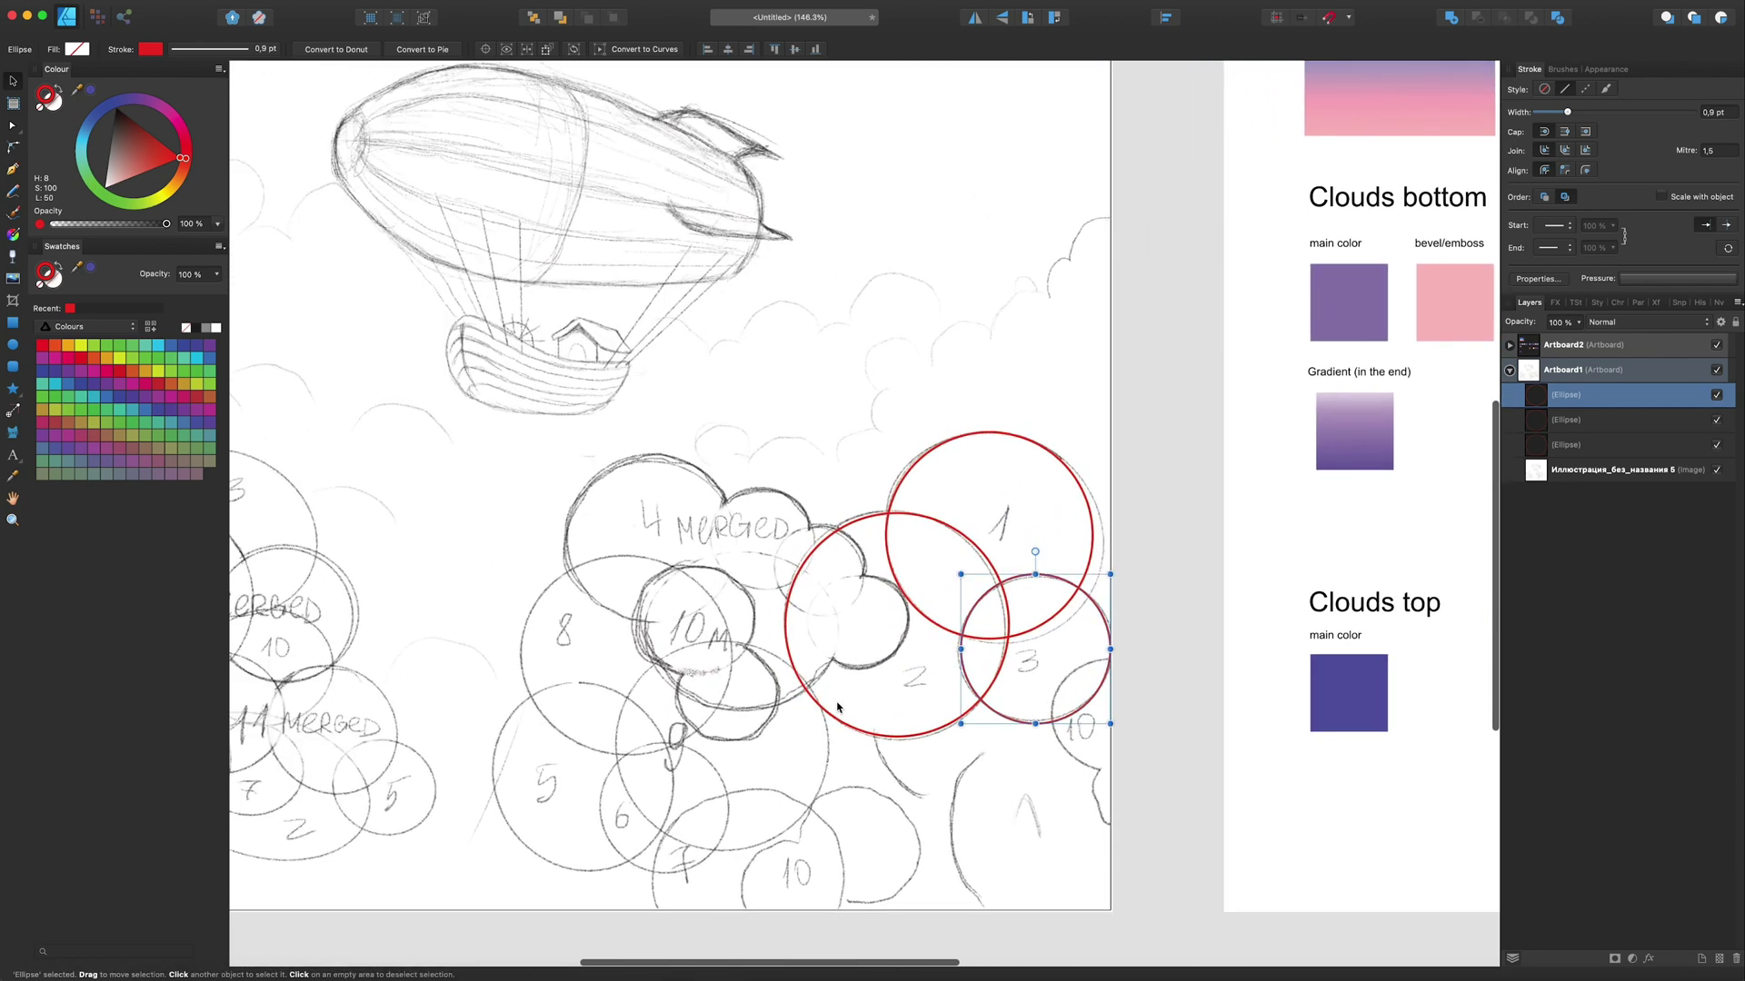
key("m")
left_click_drag(564, 455, 734, 623)
left_click_drag(715, 489, 815, 591)
left_click_drag(774, 525, 894, 656)
scroll(860, 608, "down", 2)
left_click_drag(638, 532, 806, 699)
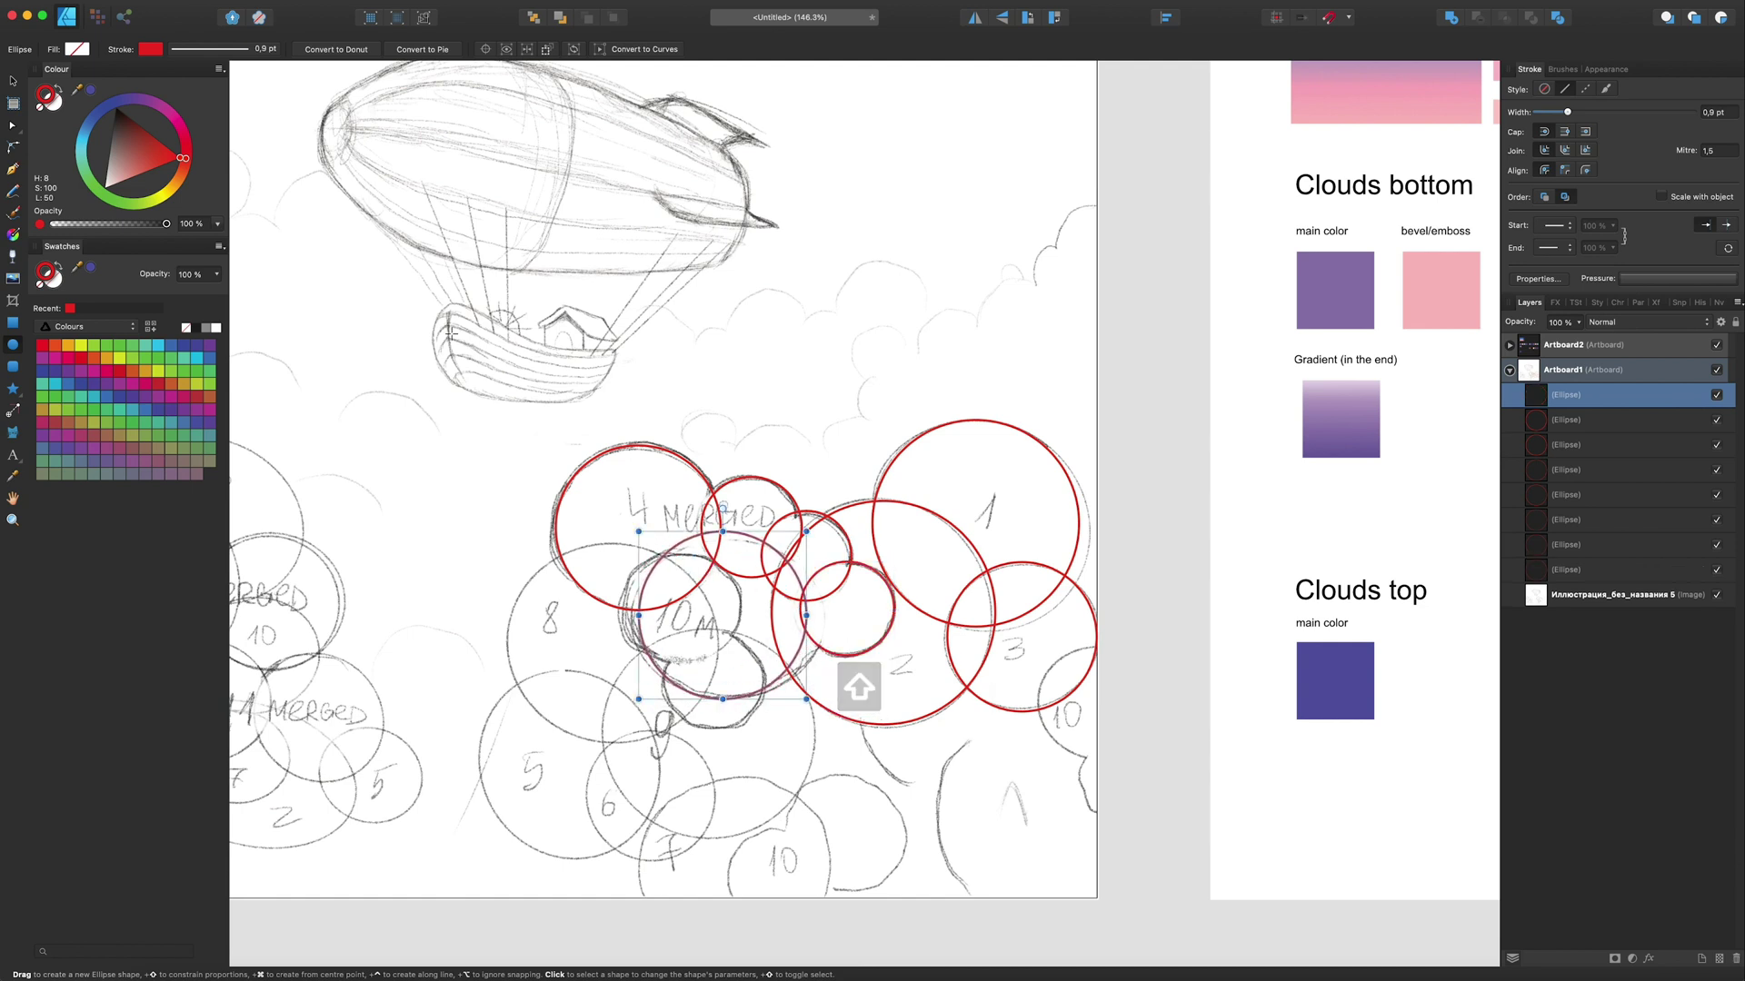
left_click_drag(805, 531, 822, 516)
left_click(14, 83)
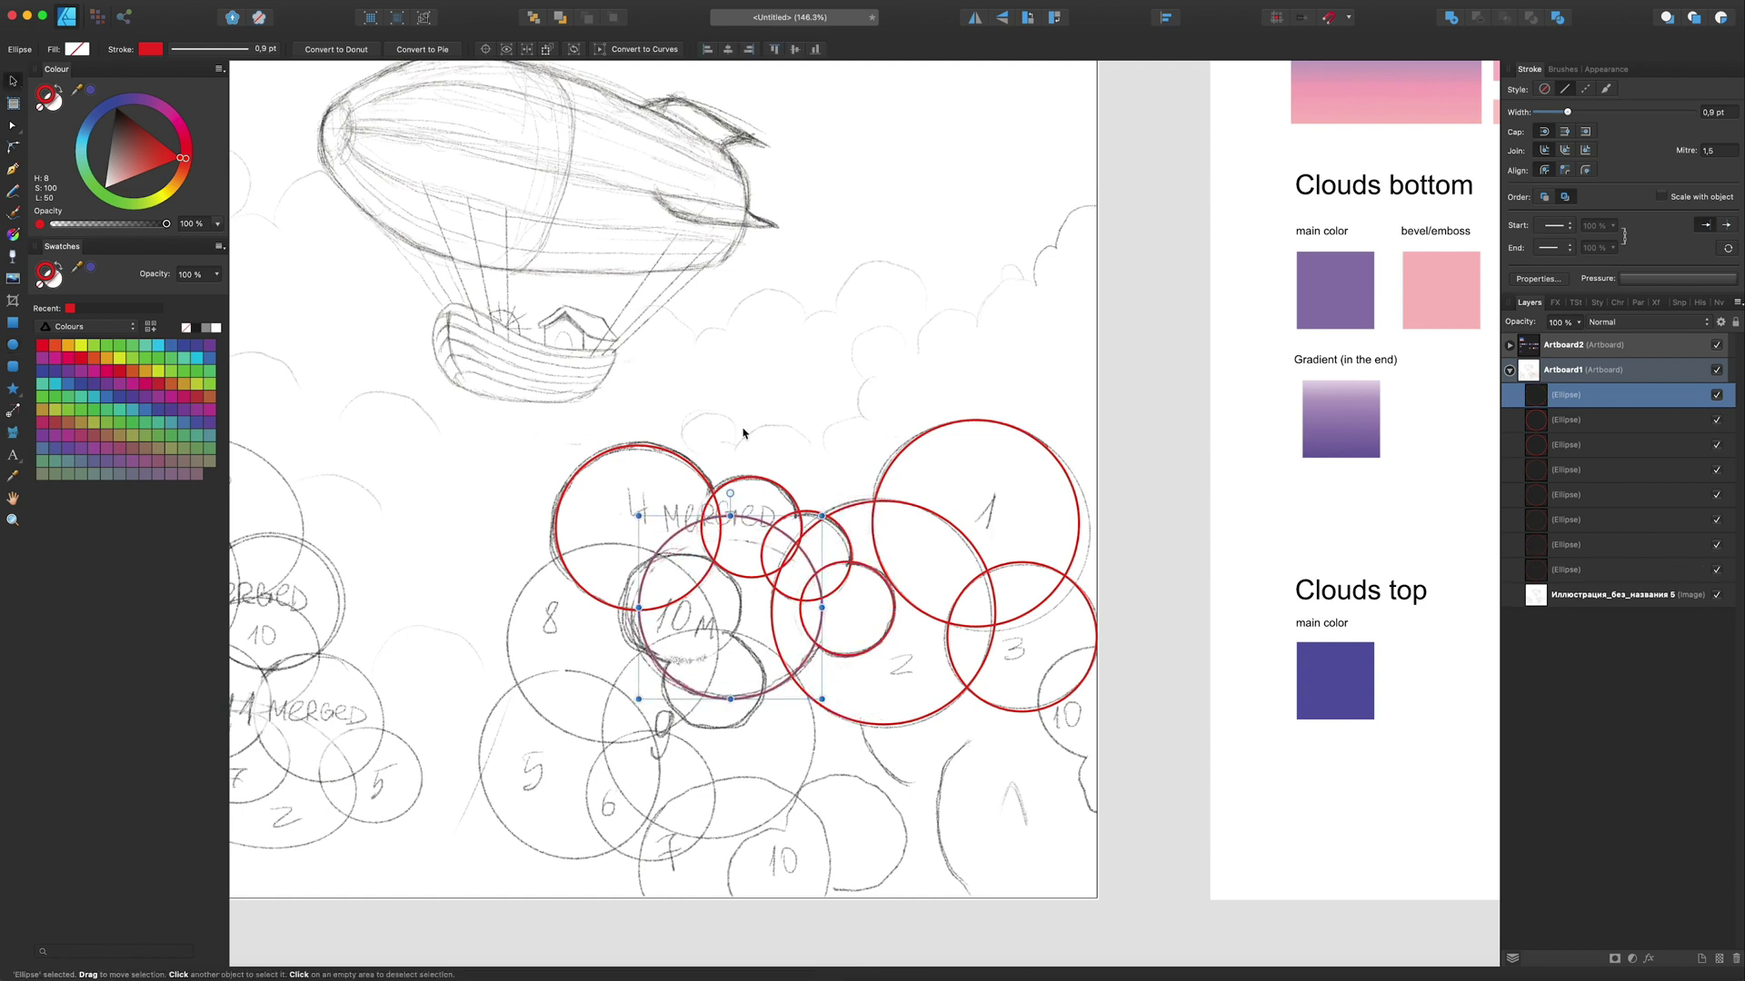
Step: Combine the five circles of the 4 MERGED shape into a single outline with the Add operation
left_click(654, 449, "shift")
left_click(754, 478, "shift")
left_click(822, 512, "shift")
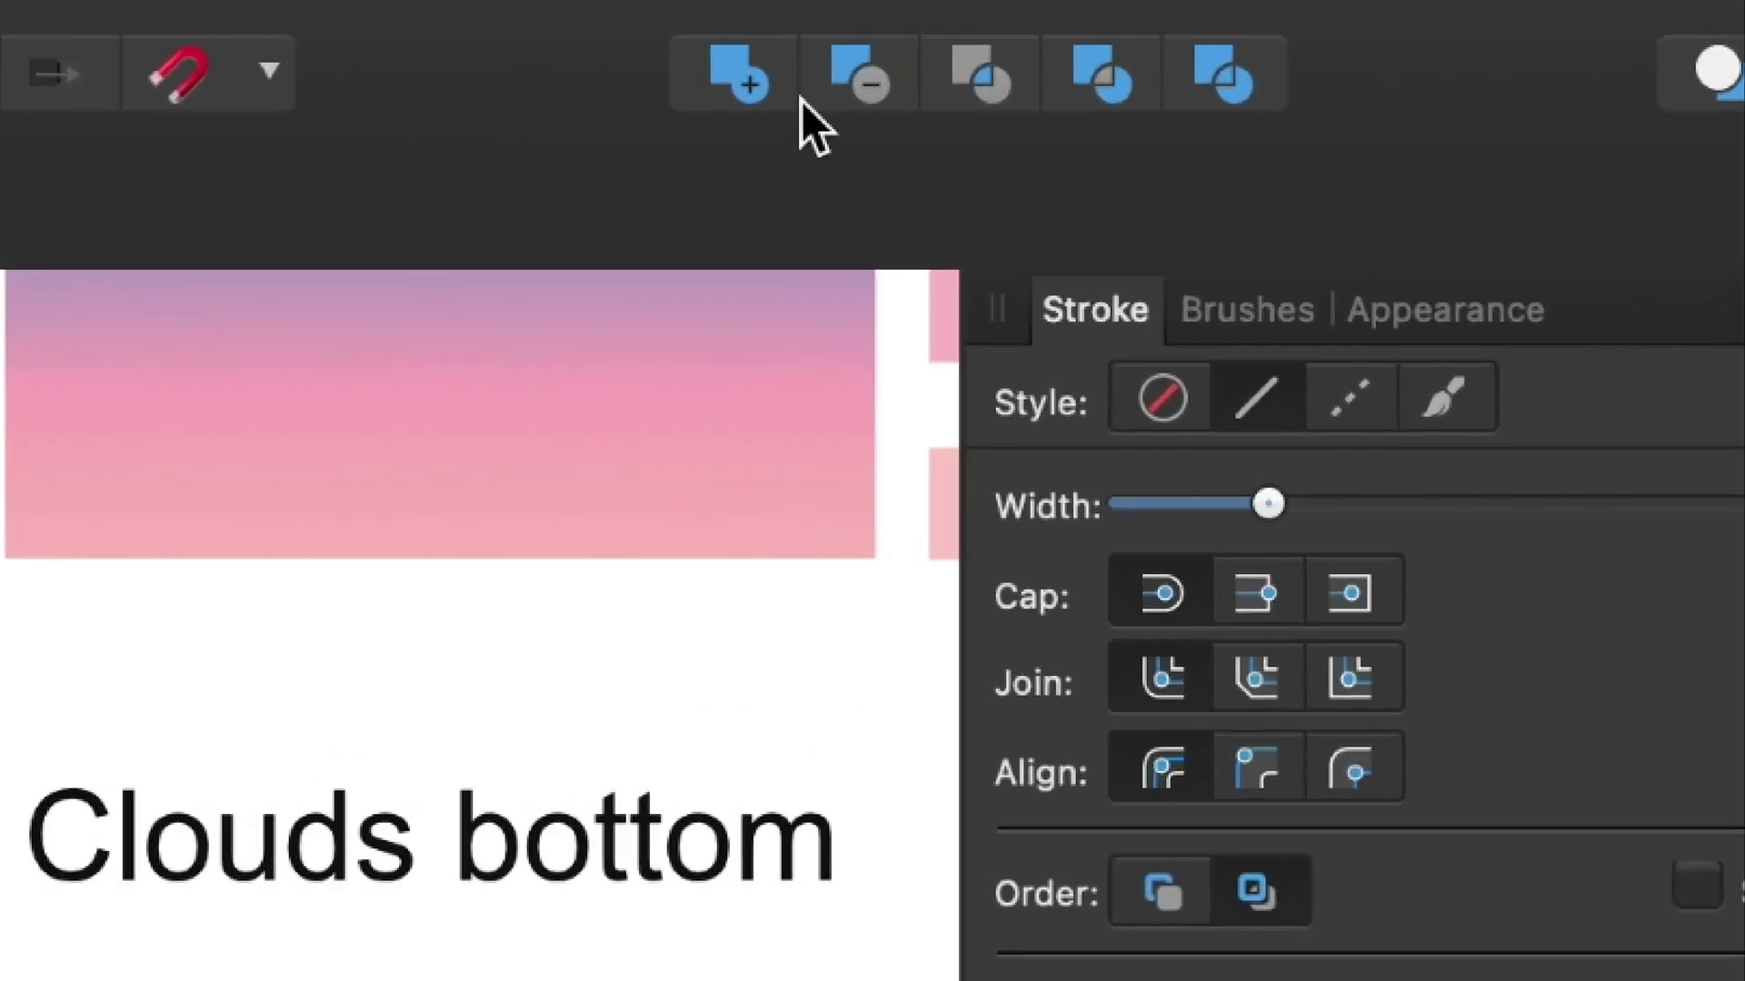
left_click(738, 74)
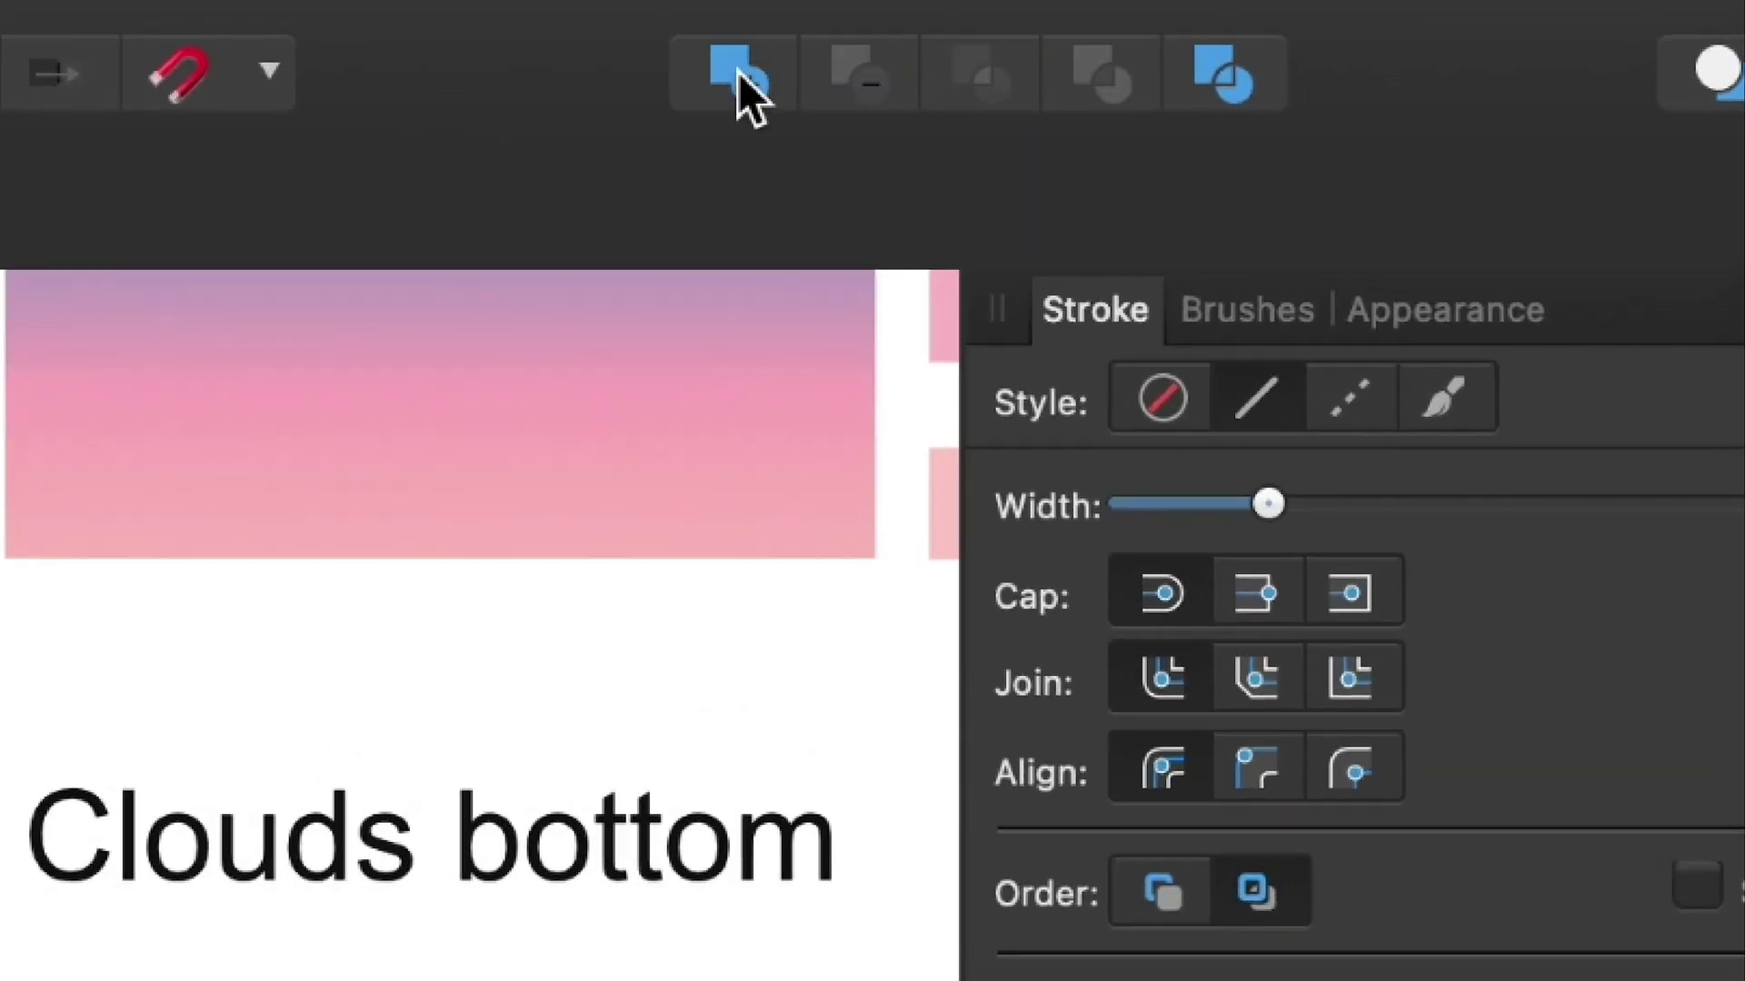
Step: Trace circles 5, 6 and 7 at the lower part of the right cloud, letting circle 7 extend below the artboard
key("m")
left_click_drag(471, 670, 660, 858)
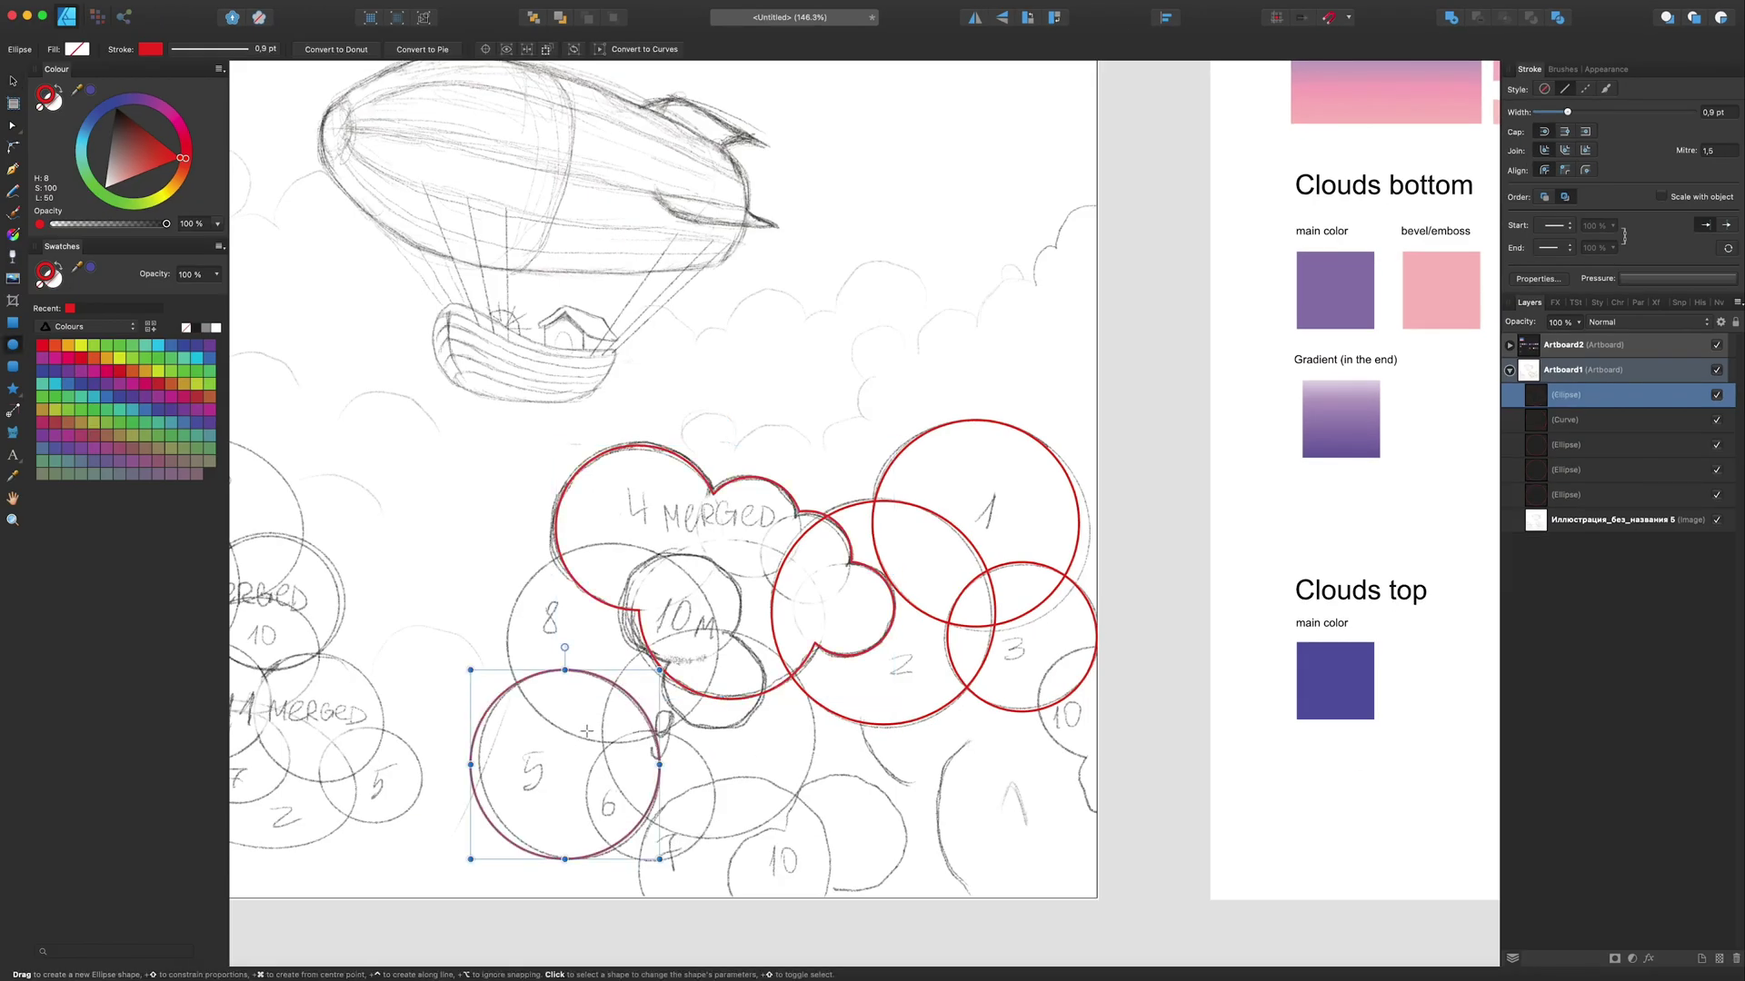
left_click_drag(587, 730, 716, 859)
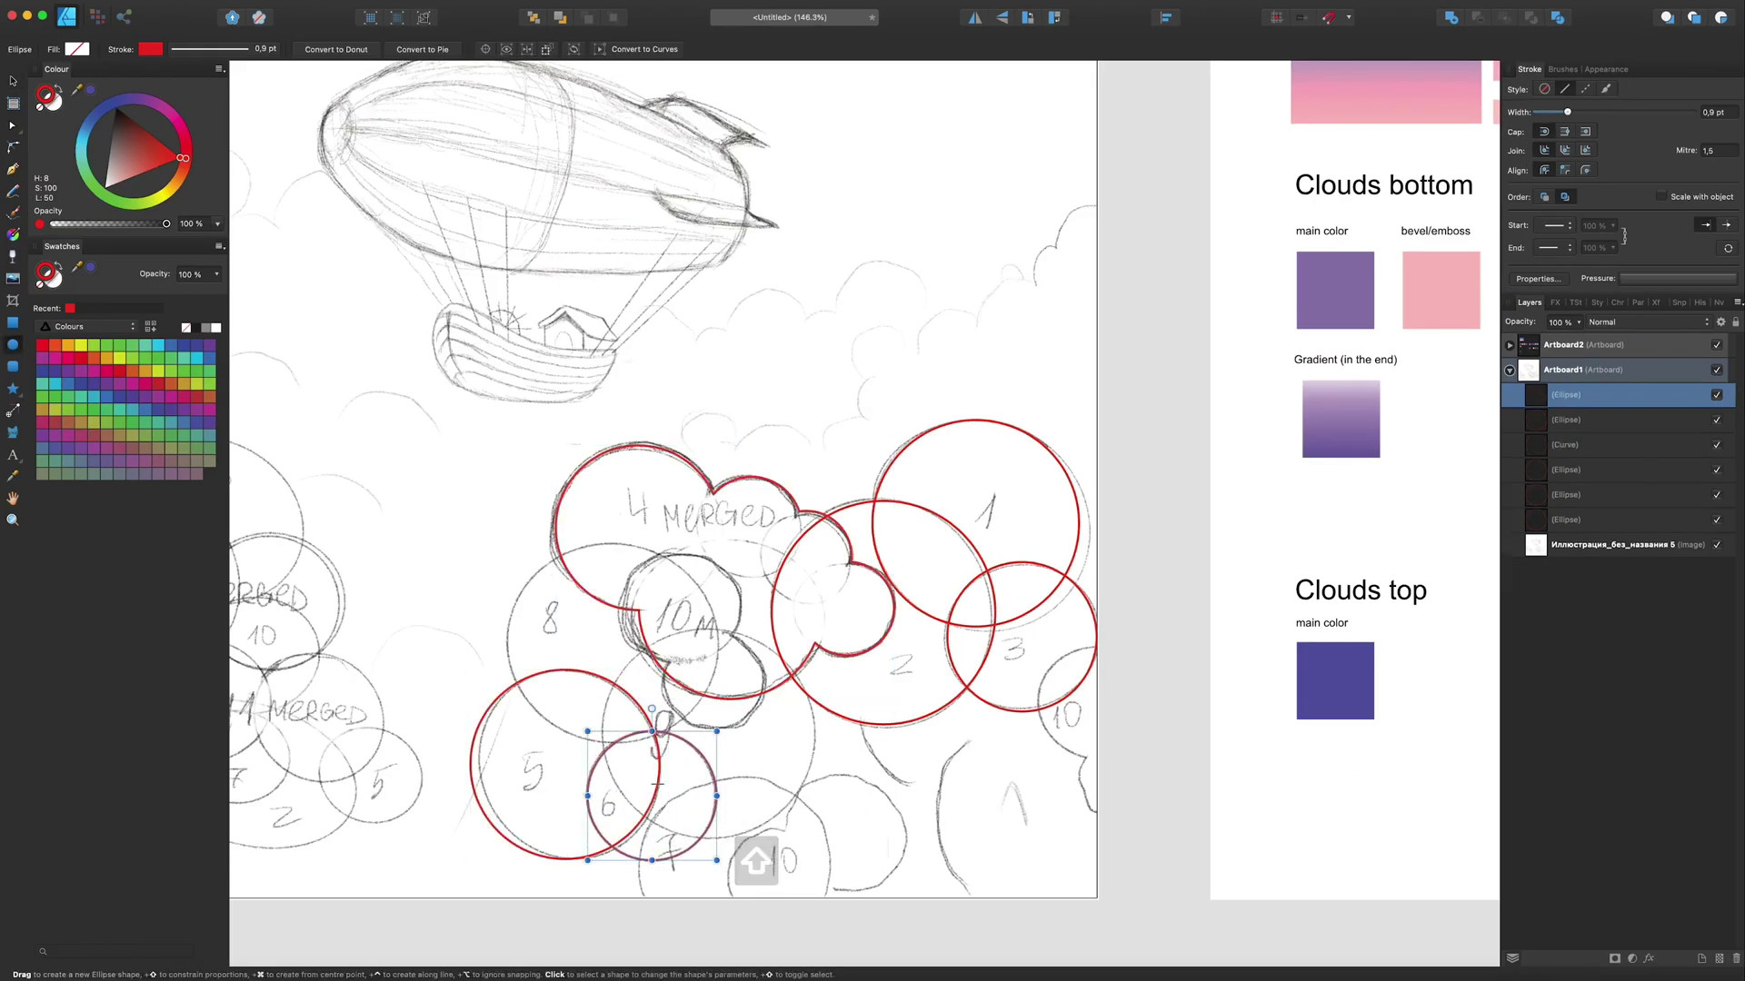
mouse_move(638, 769)
left_mouse_down()
mouse_move(876, 946)
mouse_move(830, 886)
left_mouse_up()
Step: Trace circles 8 and 9 and the two overlapping circles of the 10M shape, the upper one about 212 px wide
key("v")
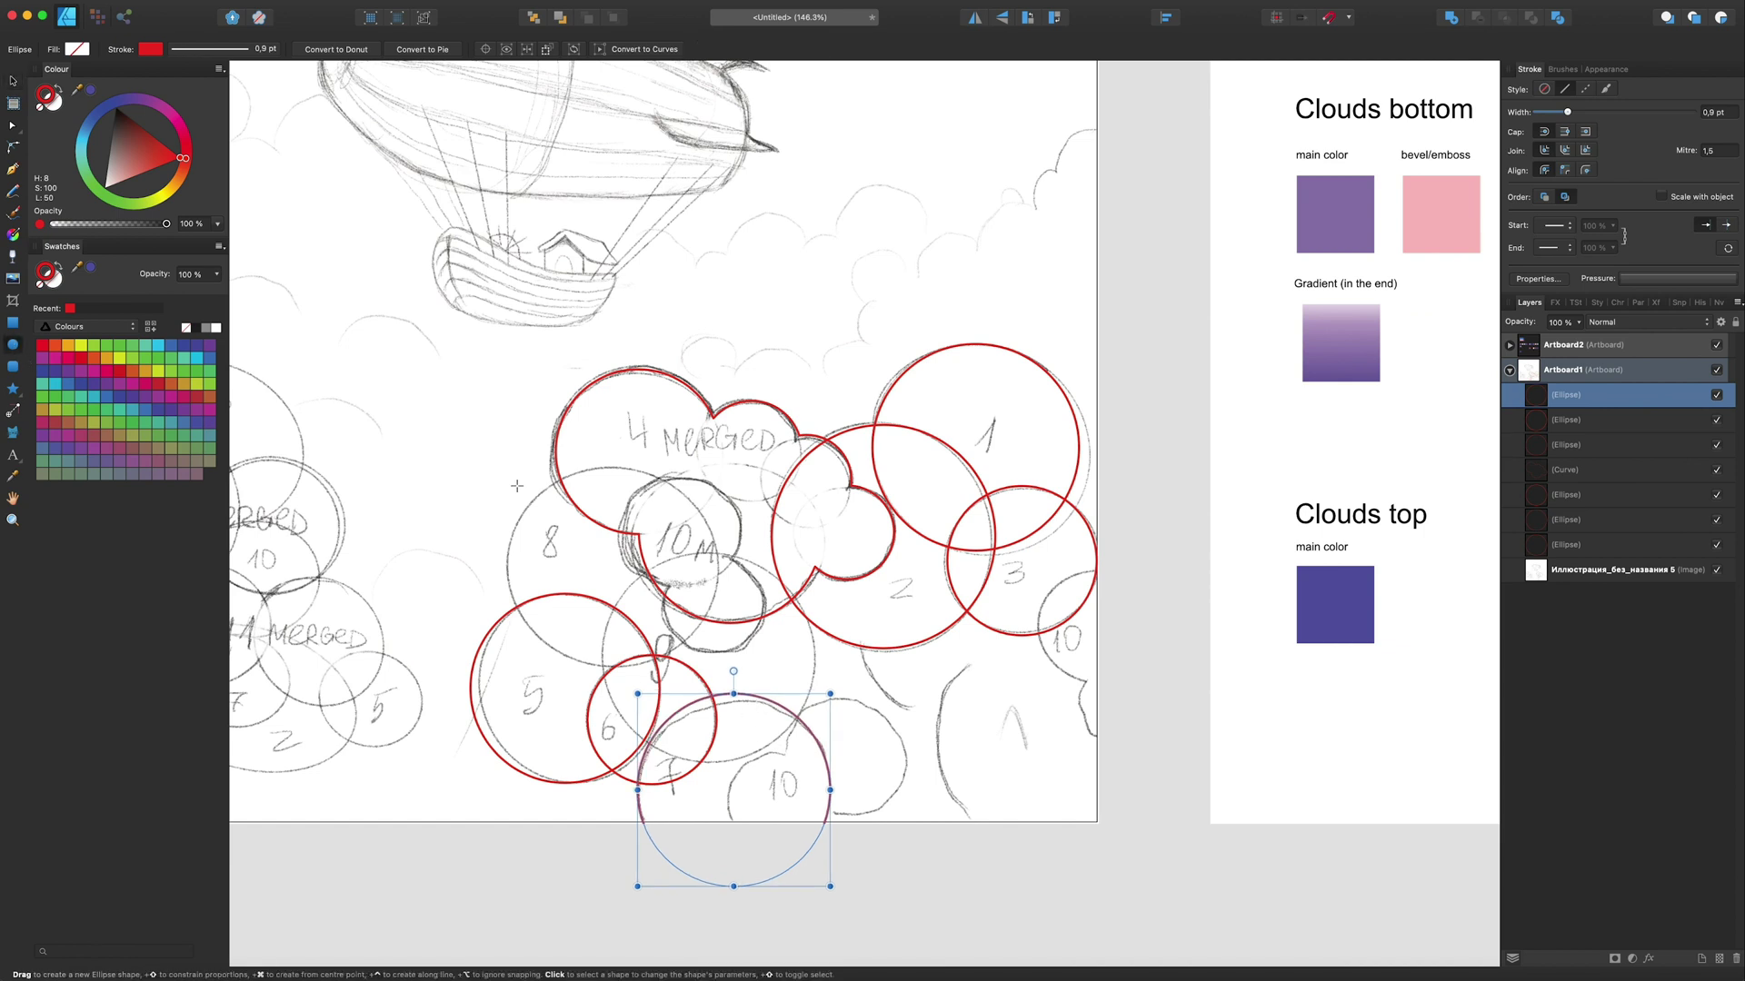
left_click_drag(758, 703, 757, 576)
left_click(12, 345)
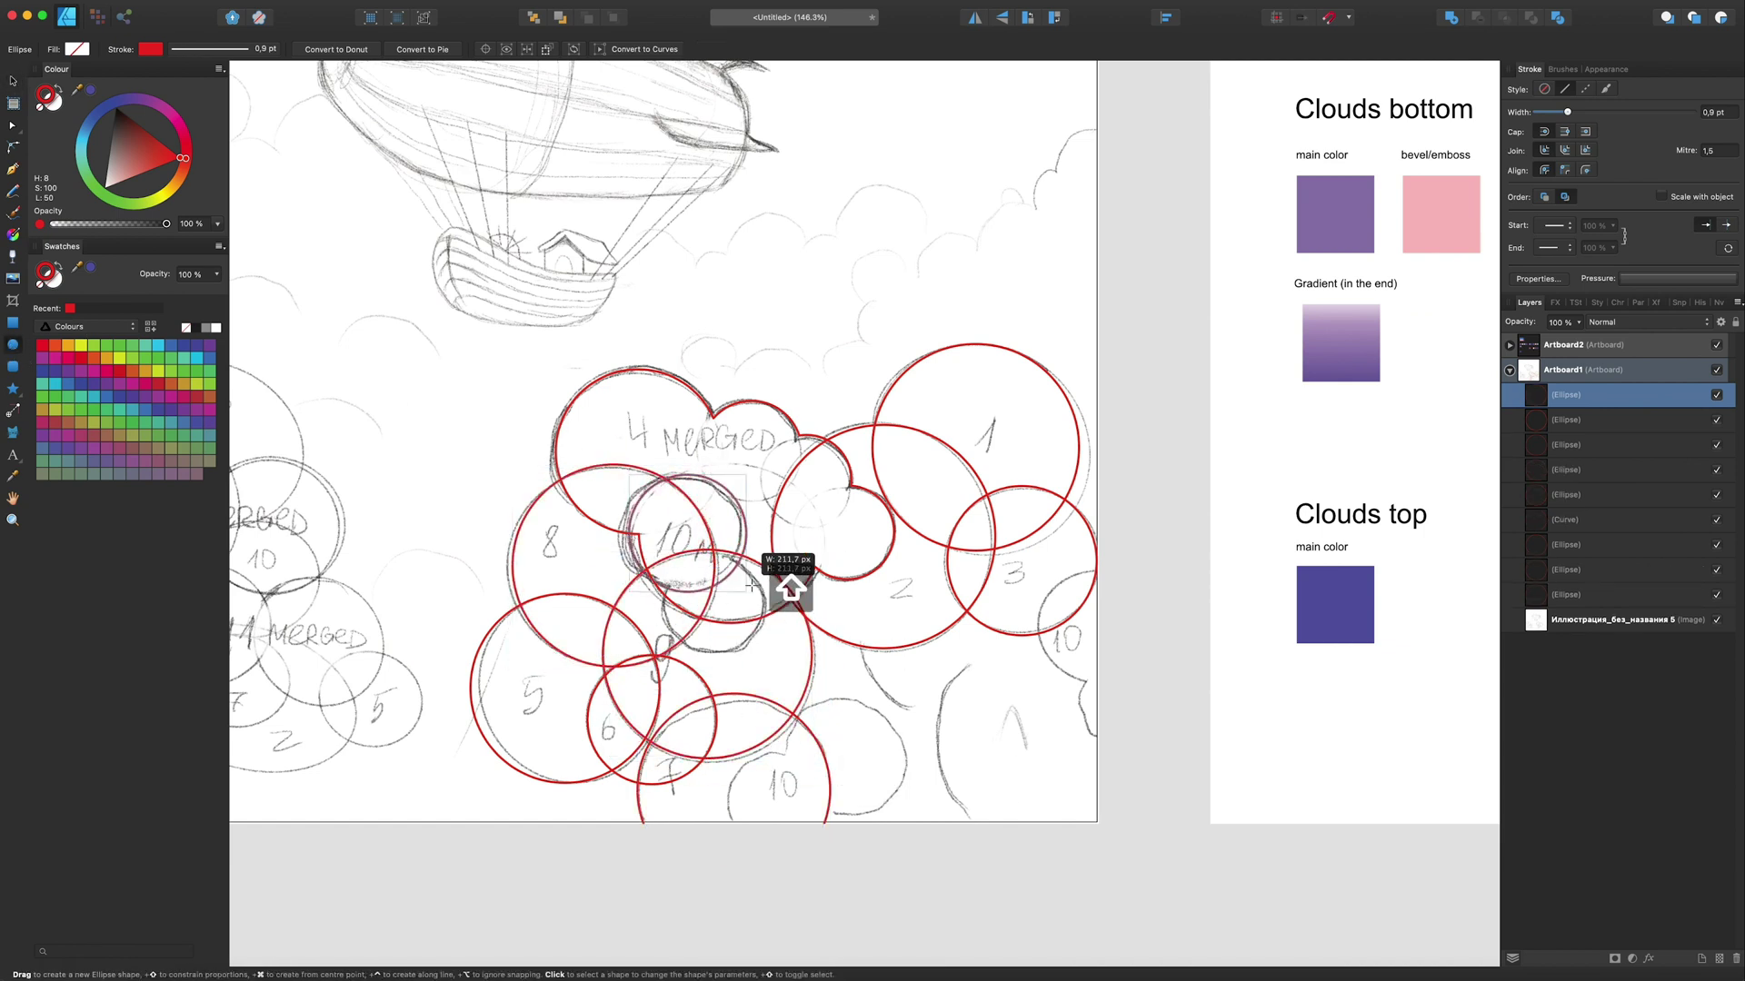
left_click_drag(622, 473, 740, 592)
left_click_drag(658, 553, 764, 658)
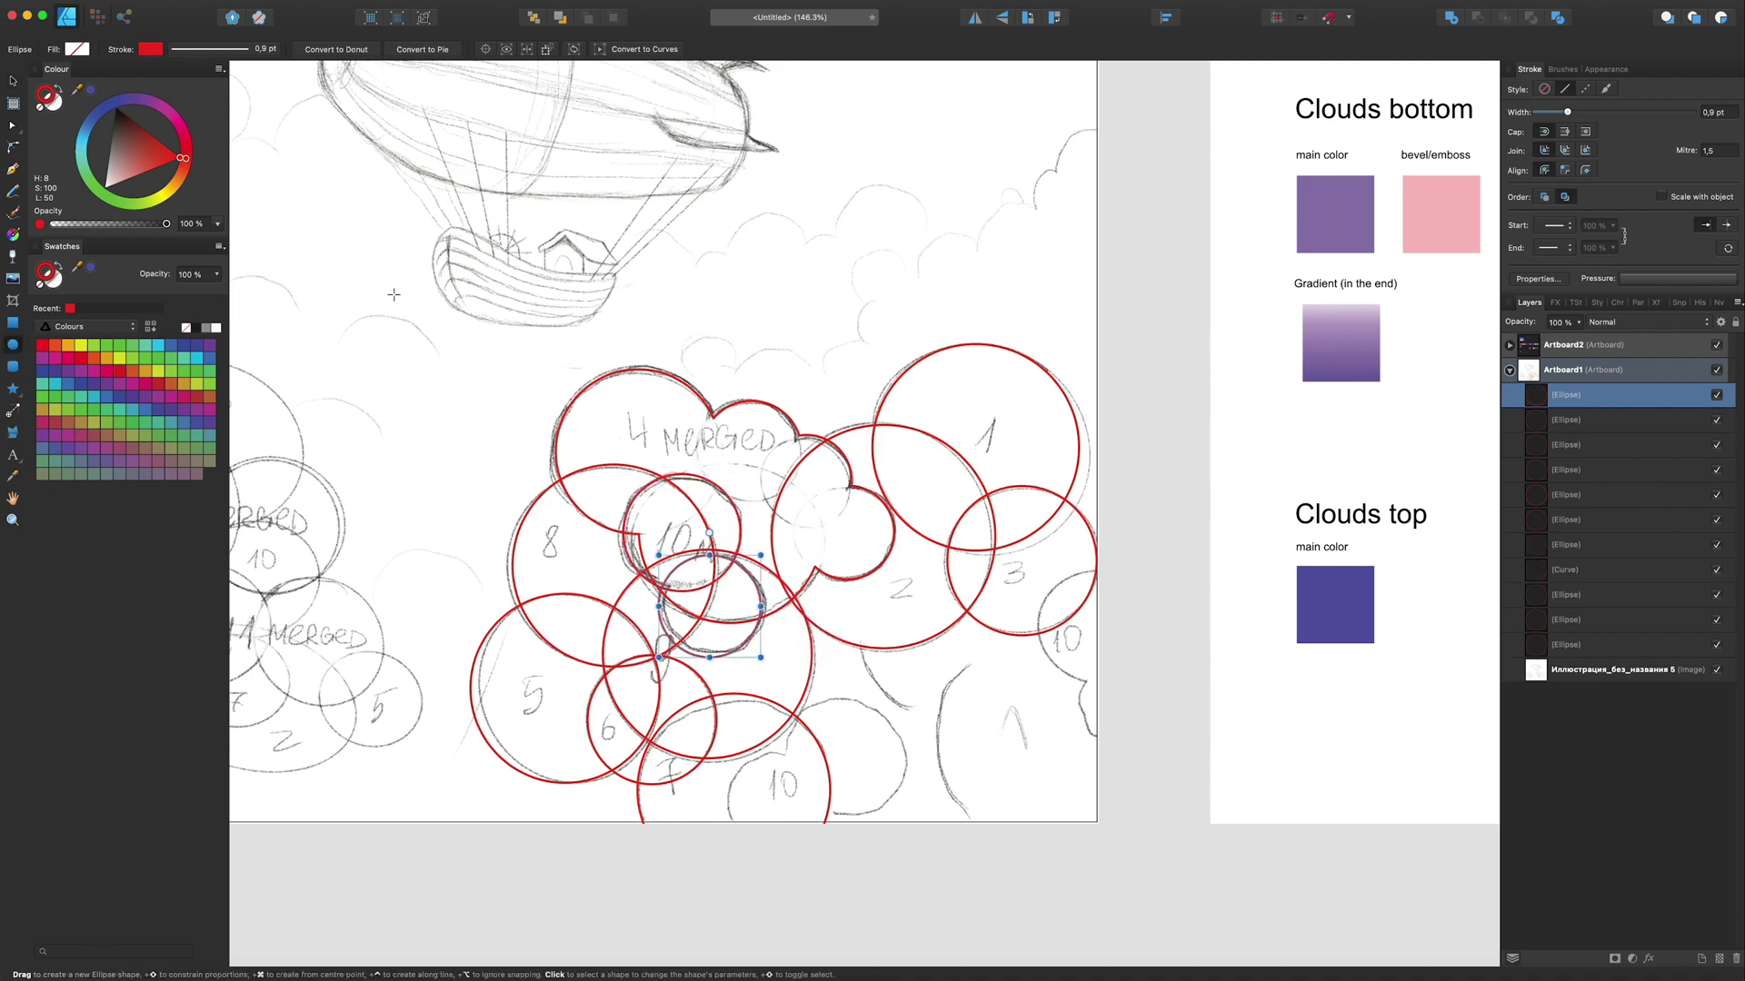
Step: Combine the two 10M circles into one outline and trace the merged 10 shape at the artboard's right edge
key("v")
key("super+k")
scroll(819, 520, "up", 4)
scroll(890, 514, "down", 5)
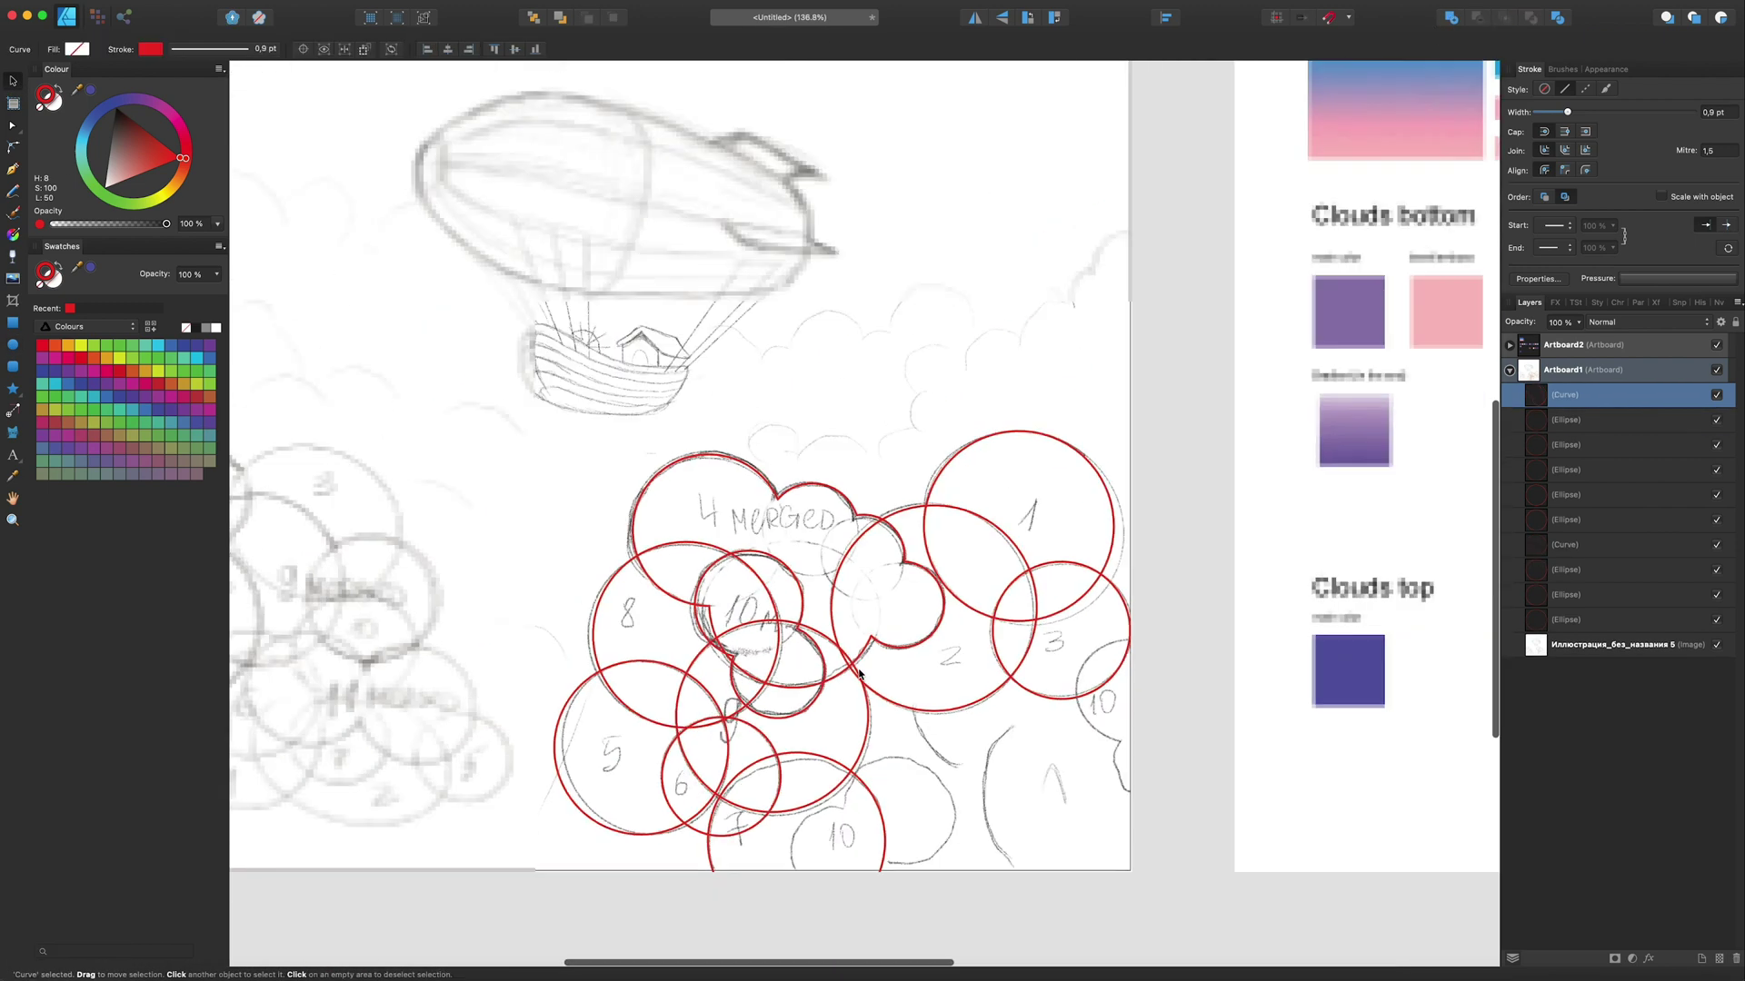
left_click_drag(830, 593, 1170, 678)
Step: Trace the large circle 1 in the artboard's lower right corner and merge it with the upper circle 1
left_click(1088, 515)
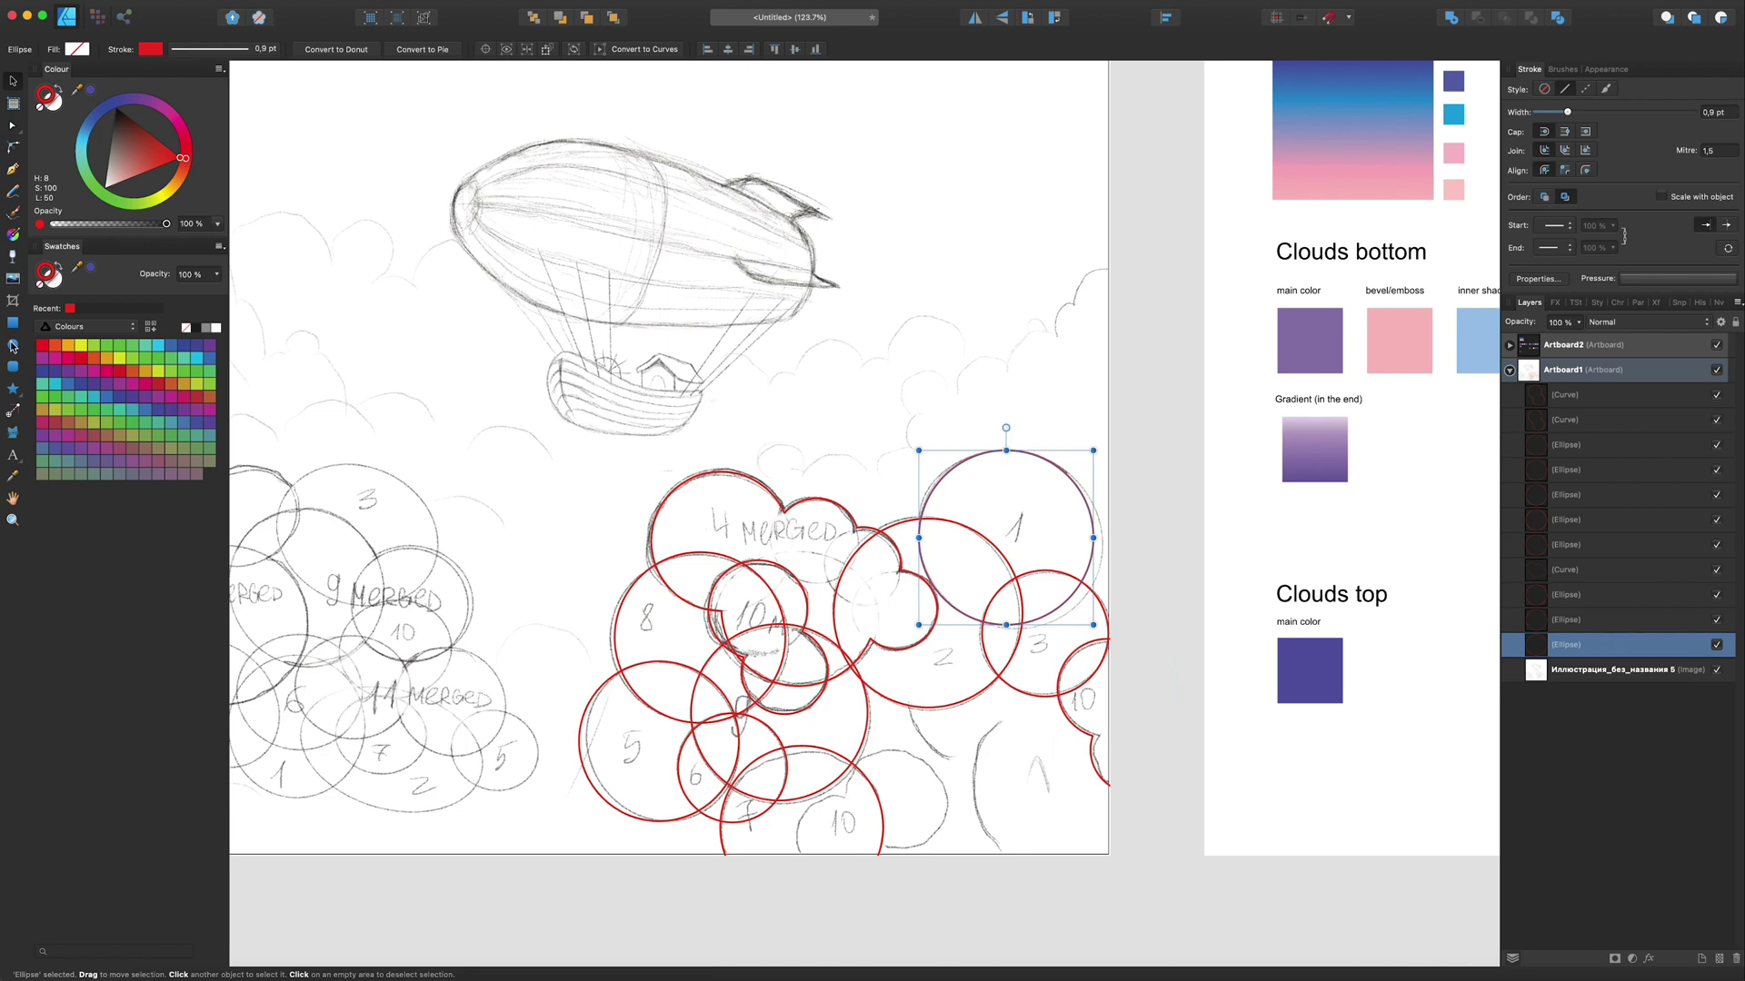
key("m")
left_click_drag(800, 573, 1155, 900)
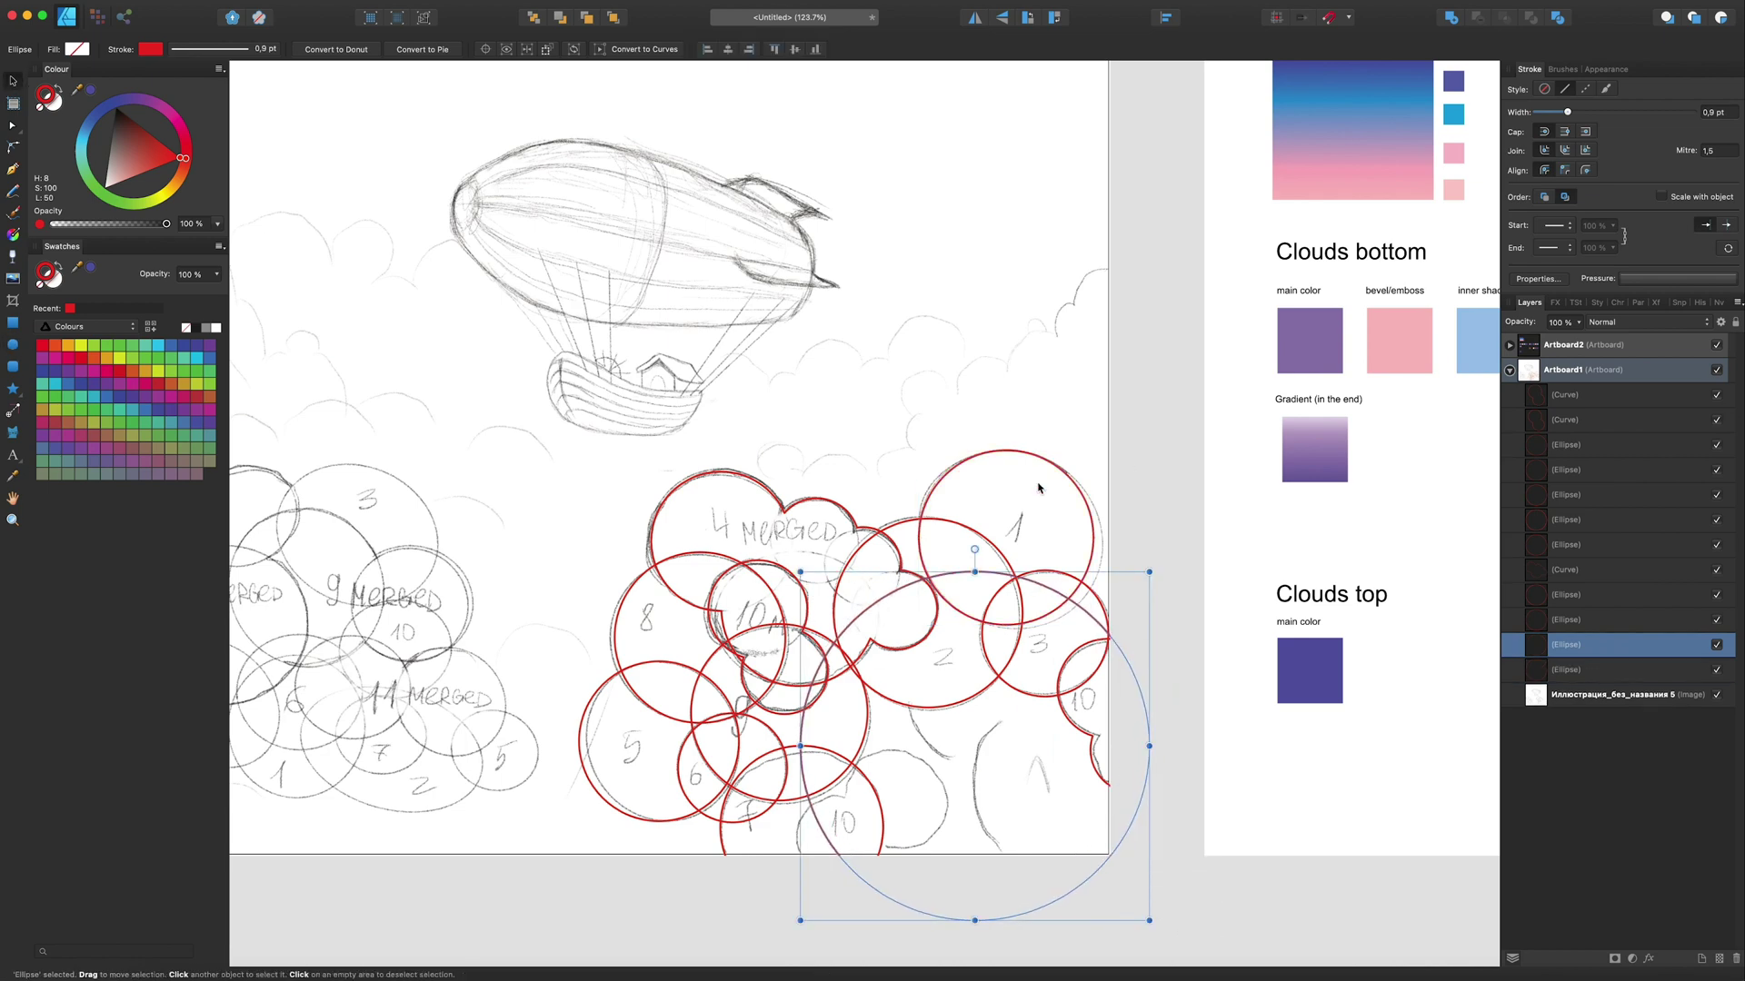
left_click(1075, 487, "shift")
key("v")
key("super+alt+minus")
scroll(986, 580, "down", 3)
scroll(986, 580, "up", 5)
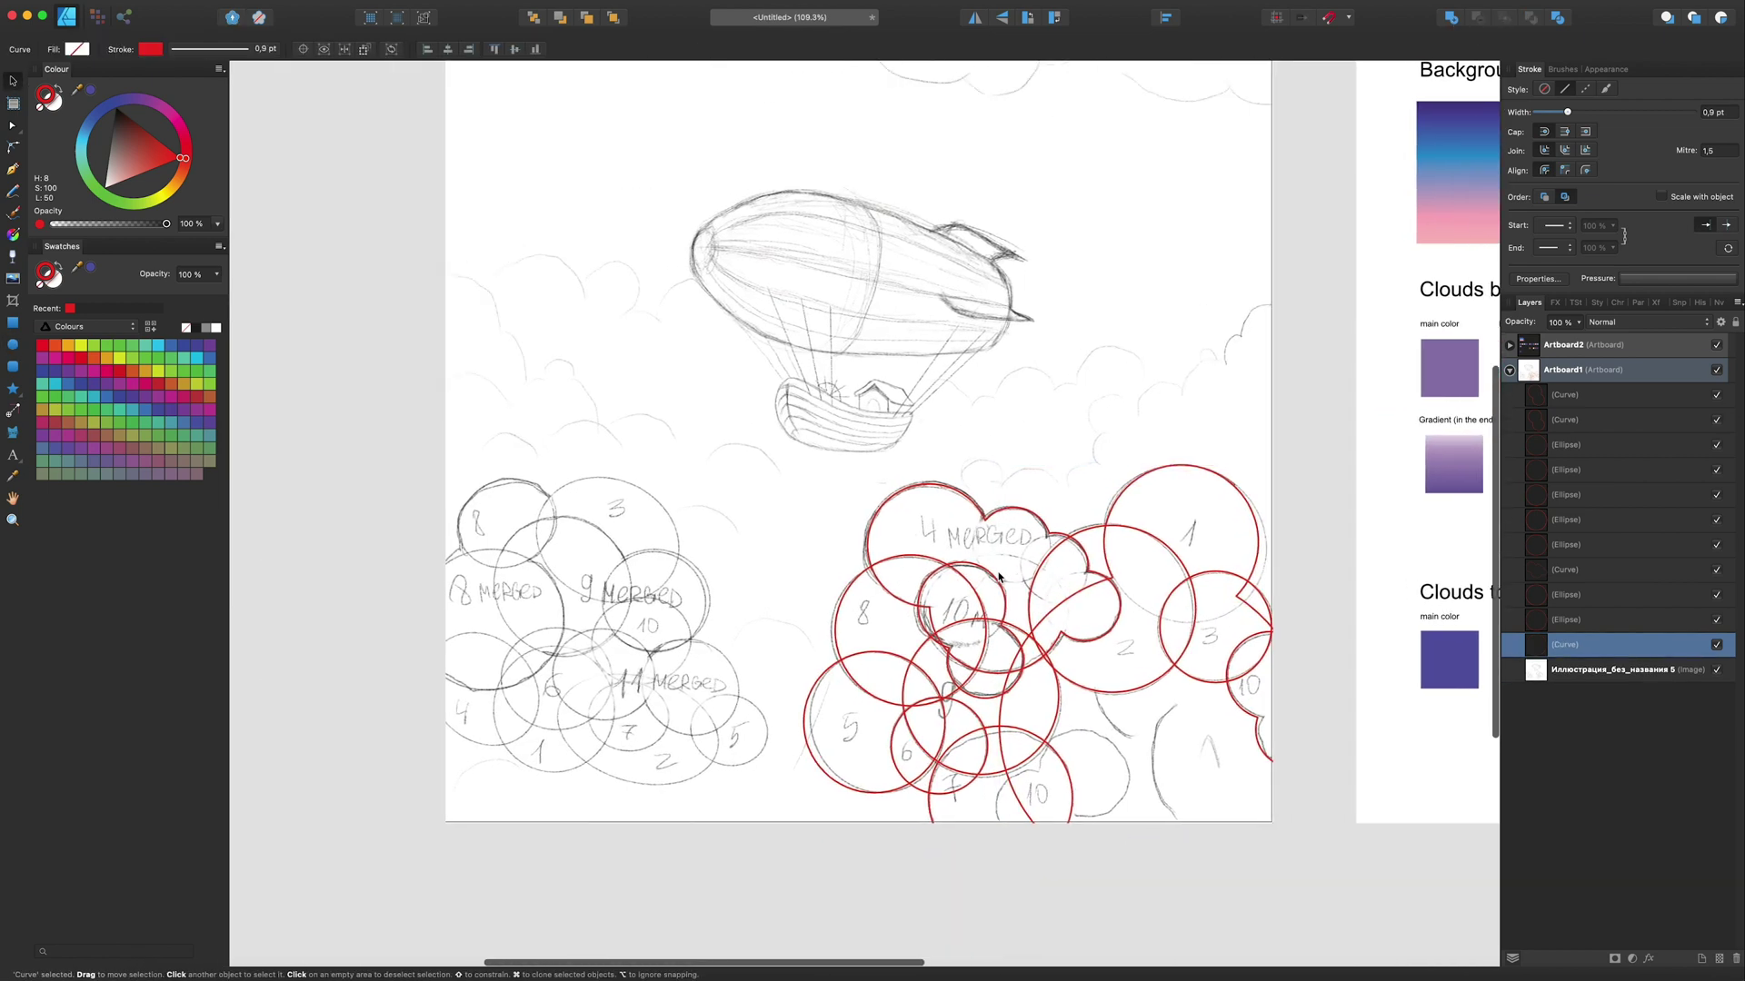
Step: Trace the merged 10 shape at the artboard's lower edge and group all outlines of the right cloud
key("super+a")
scroll(1283, 784, "right", 3)
key("m")
mouse_move(1161, 943)
left_mouse_down()
mouse_move(1031, 932)
mouse_move(985, 771)
left_mouse_up()
key("v")
key("super+a")
key("super+g")
scroll(1151, 579, "left", 3)
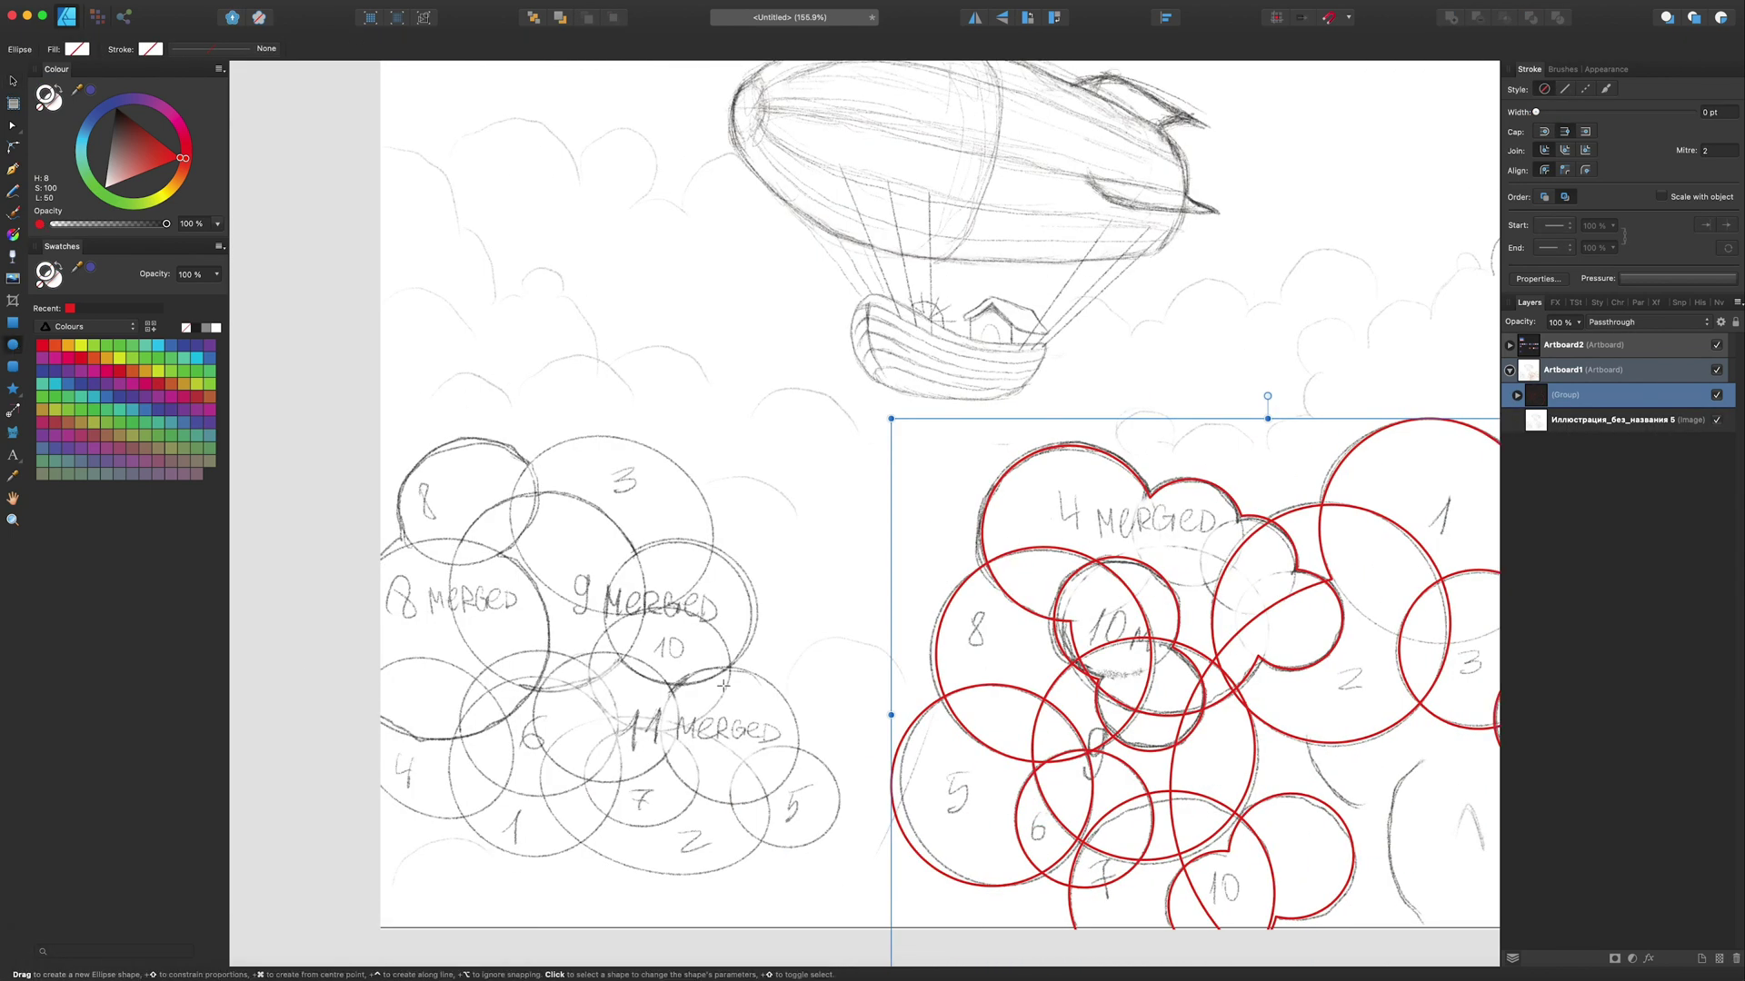
Step: Trace circles 1, 2, 3 and 4 of the left cloud, making ellipse 2 about 362 × 273 px
key("m")
left_click_drag(447, 680, 624, 857)
left_click_drag(556, 715, 769, 876)
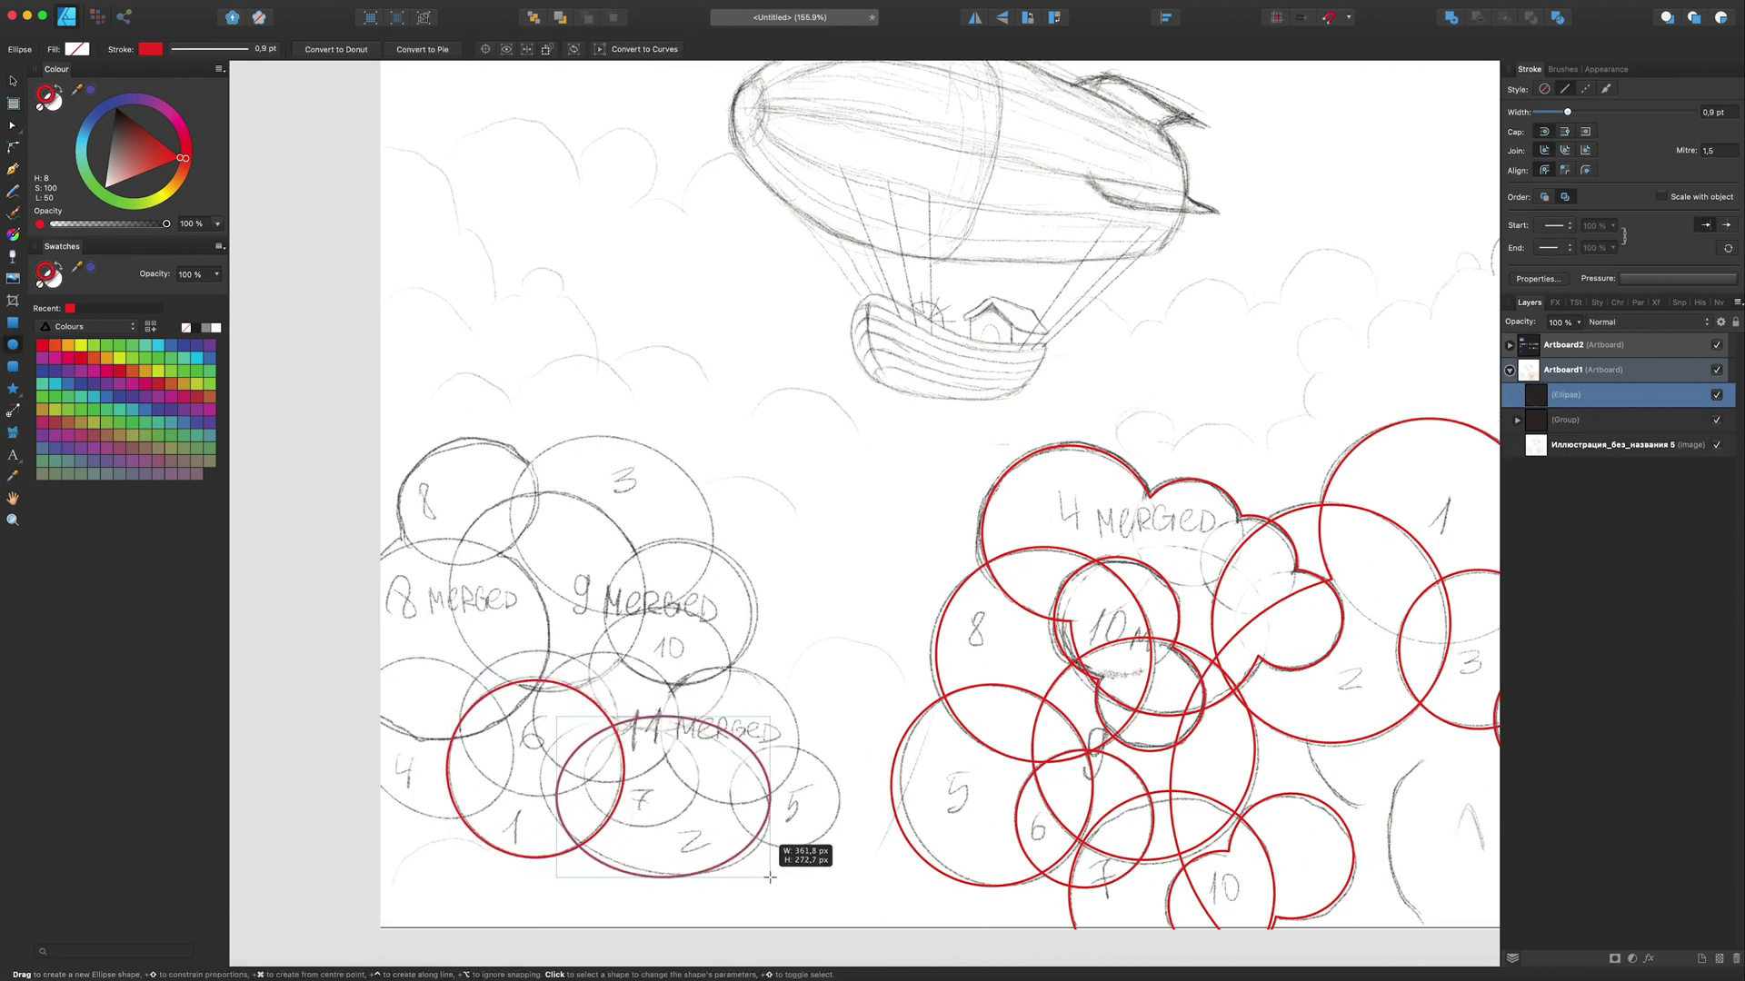
mouse_move(506, 438)
left_mouse_down()
mouse_move(760, 600)
mouse_move(711, 627)
left_mouse_up()
left_click_drag(372, 659, 523, 819)
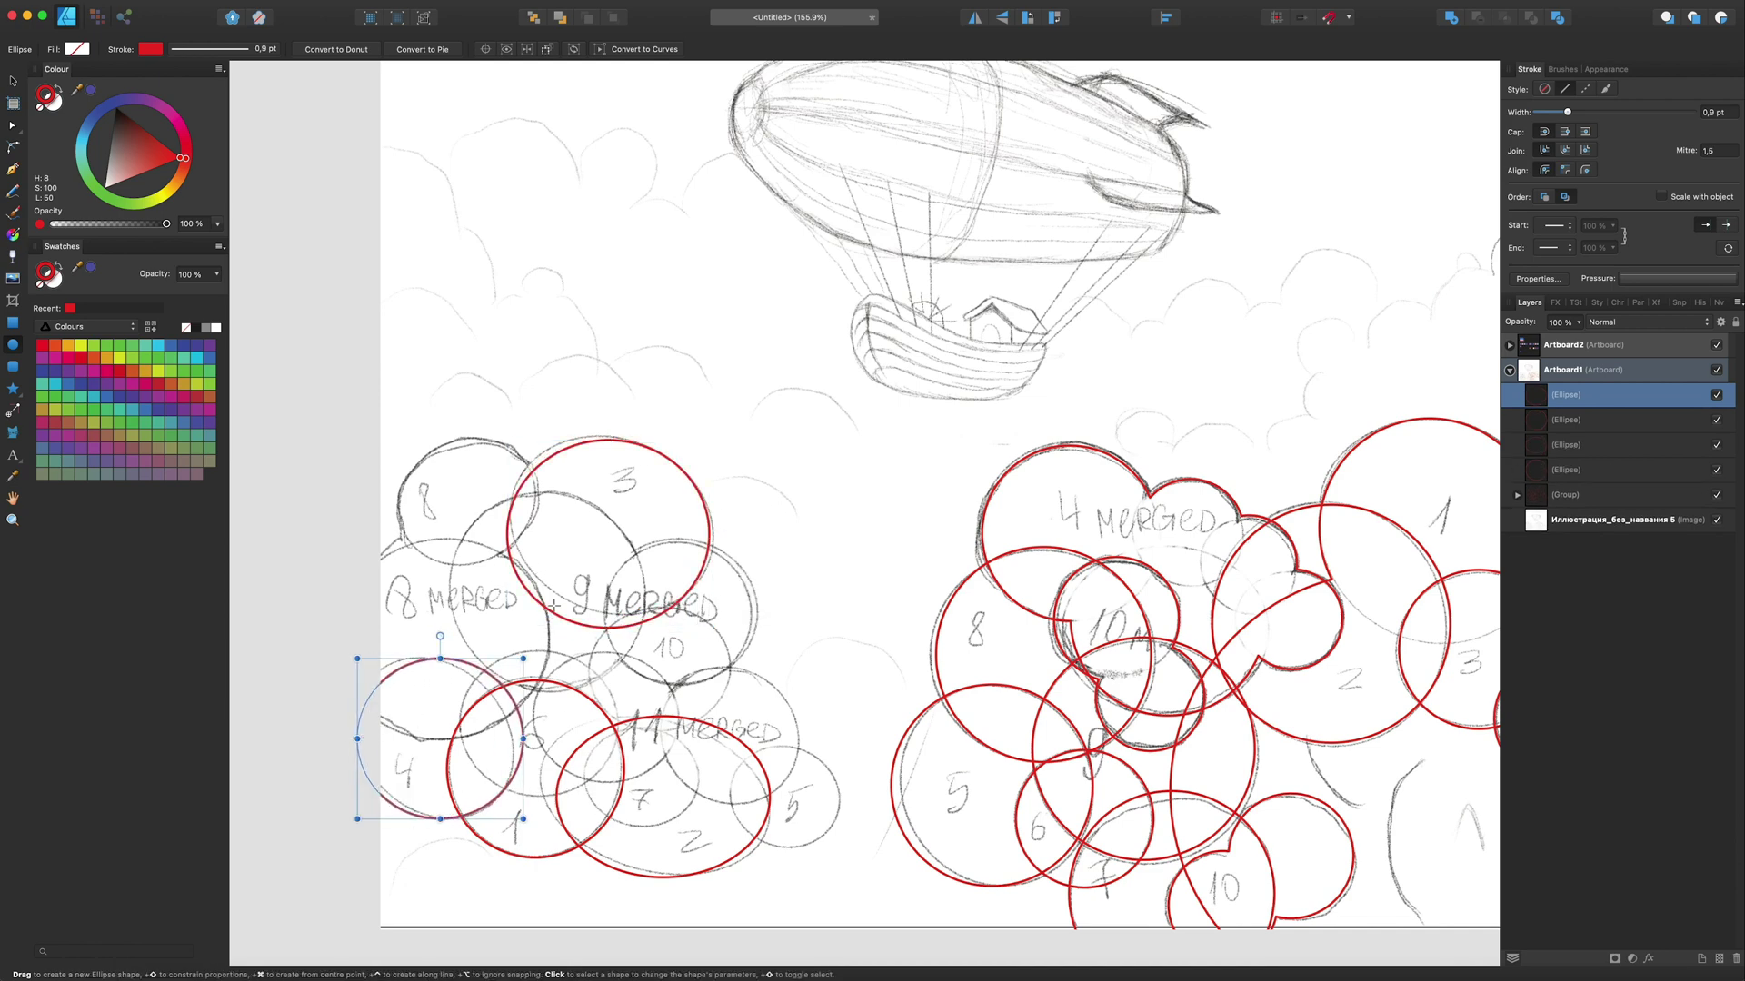
Step: Trace circles 5, 6 and 7 of the left cloud, nudging circle 5 onto the sketch outline
left_click_drag(733, 746, 838, 847)
key("Left")
key("Left")
key("Left")
key("Left")
key("Left")
key("Left")
key("Left")
key("Left")
key("Down")
key("Down")
key("Down")
scroll(491, 843, "up", 3)
mouse_move(470, 641)
left_mouse_down()
mouse_move(626, 793)
mouse_move(651, 774)
left_mouse_up()
left_click_drag(629, 668, 775, 817)
Step: Trace the two overlapping circles of the 8 MERGED shape and combine them with the Add operation
mouse_move(310, 424)
left_mouse_down()
mouse_move(579, 697)
mouse_move(564, 694)
left_mouse_up()
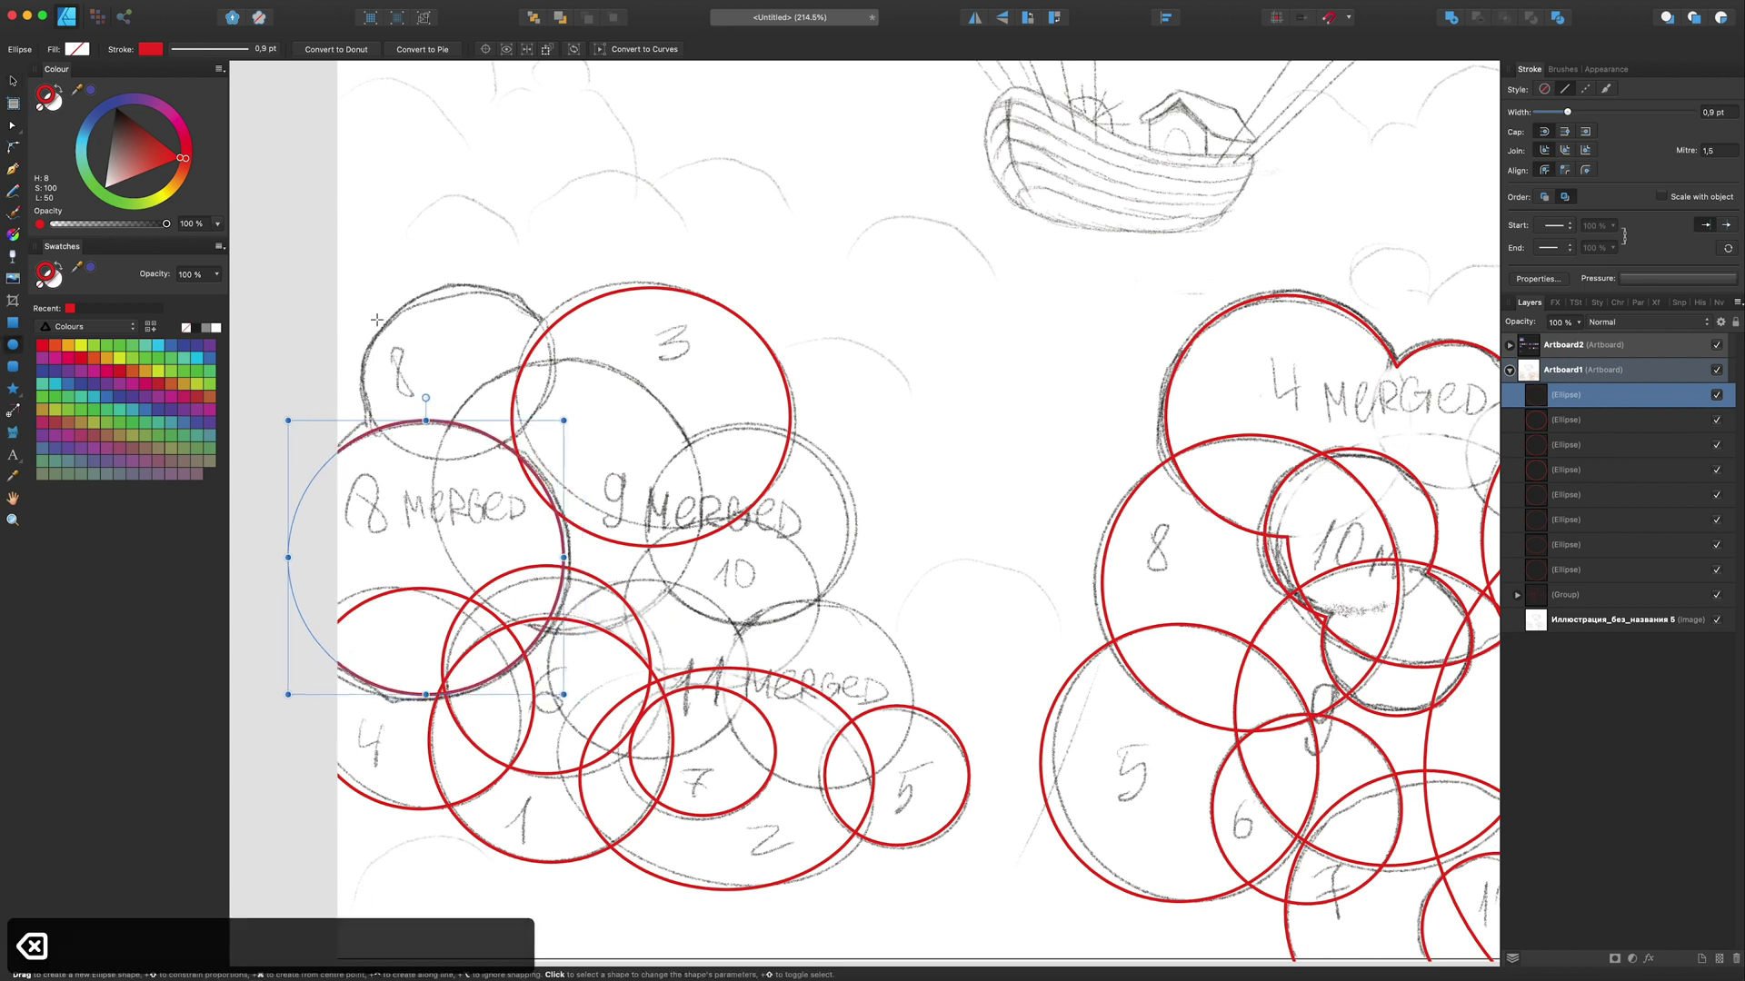
left_click_drag(361, 283, 551, 473)
left_click(13, 80)
left_click(1451, 17)
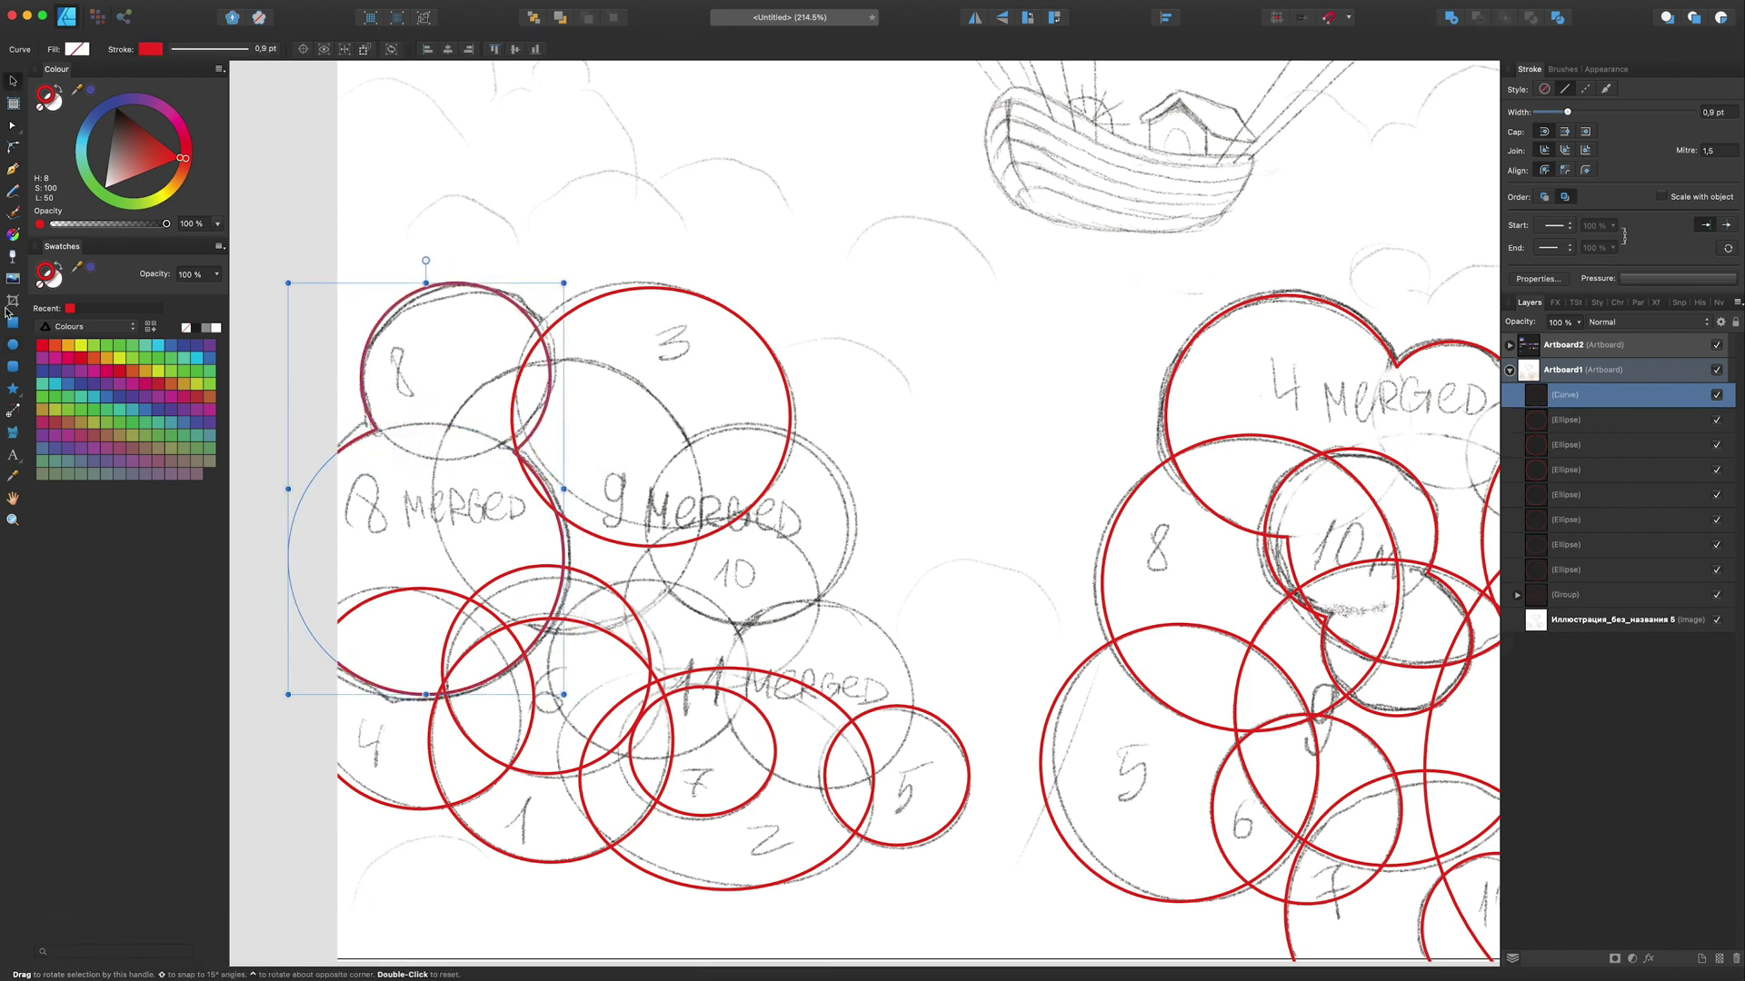
Step: Trace the two overlapping circles of the 9 MERGED shape and combine them into a single outline
left_click(13, 344)
left_click_drag(654, 418, 859, 627)
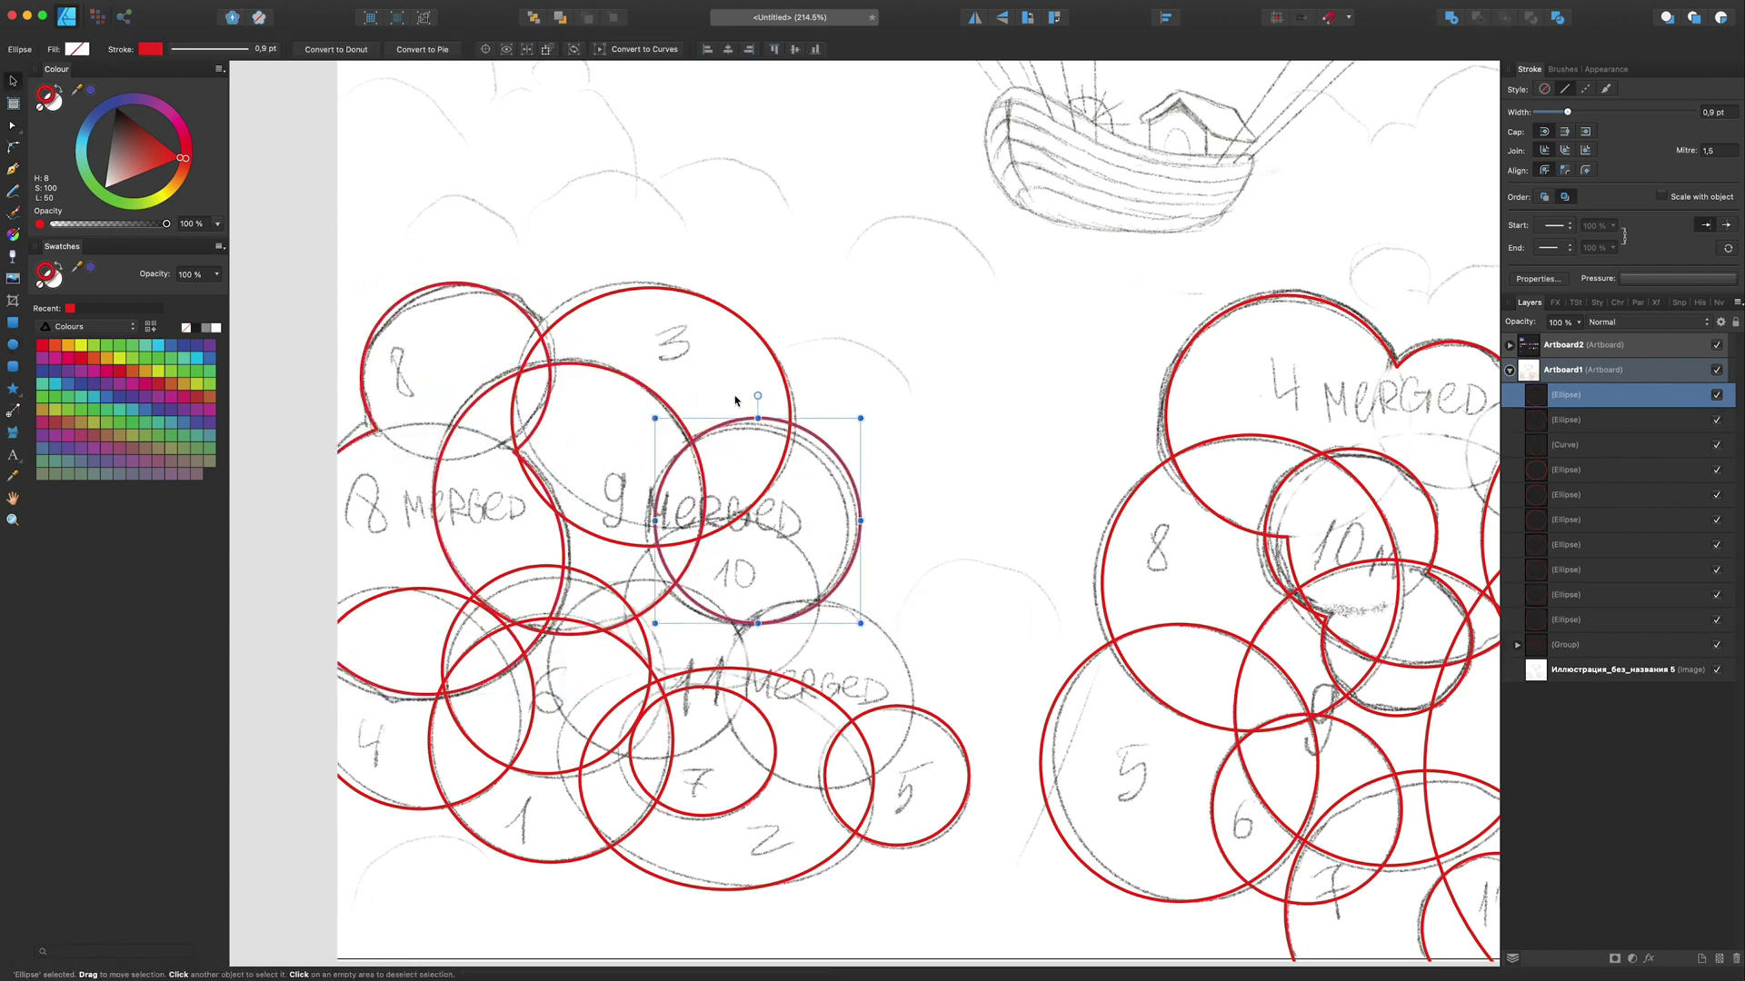
left_click(638, 542, "shift")
key("super+shift+a")
Step: Trace circle 10 of the left cloud and build the 11 MERGED shape from two circles combined with Add
left_click_drag(627, 525, 850, 673)
mouse_move(557, 566)
left_mouse_down()
mouse_move(763, 741)
mouse_move(756, 755)
left_mouse_up()
left_click(13, 83)
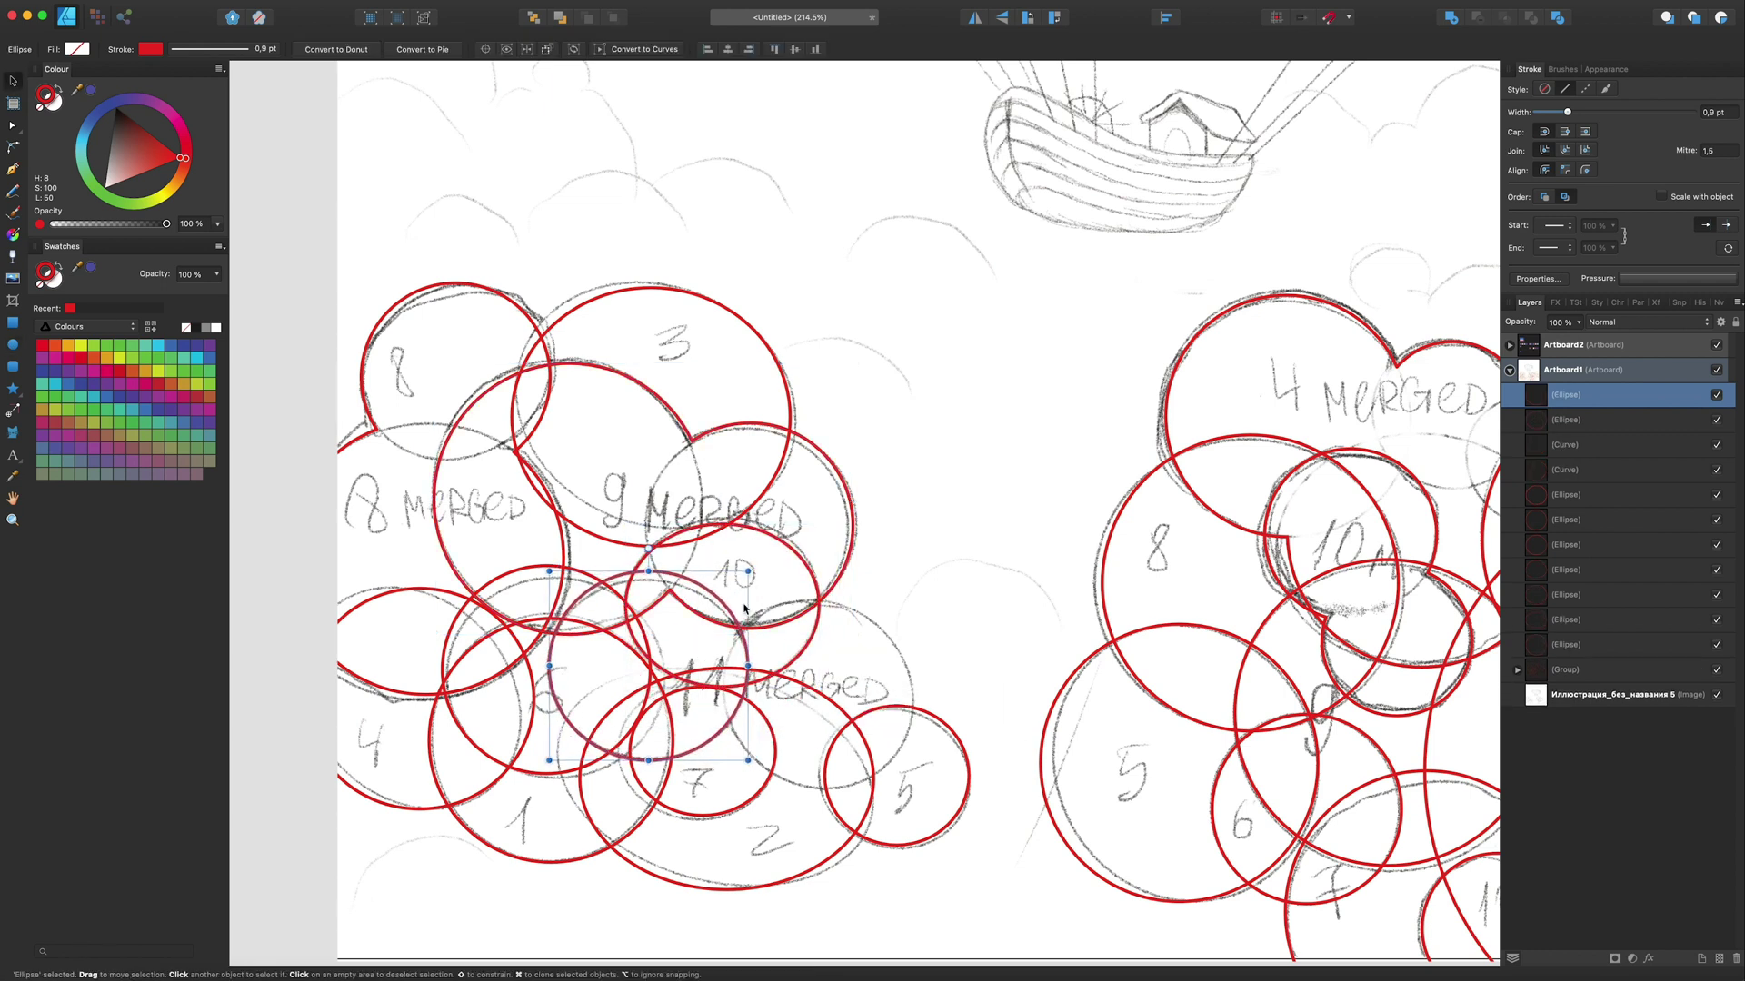
left_click_drag(602, 588, 773, 619)
left_click(773, 619, "shift")
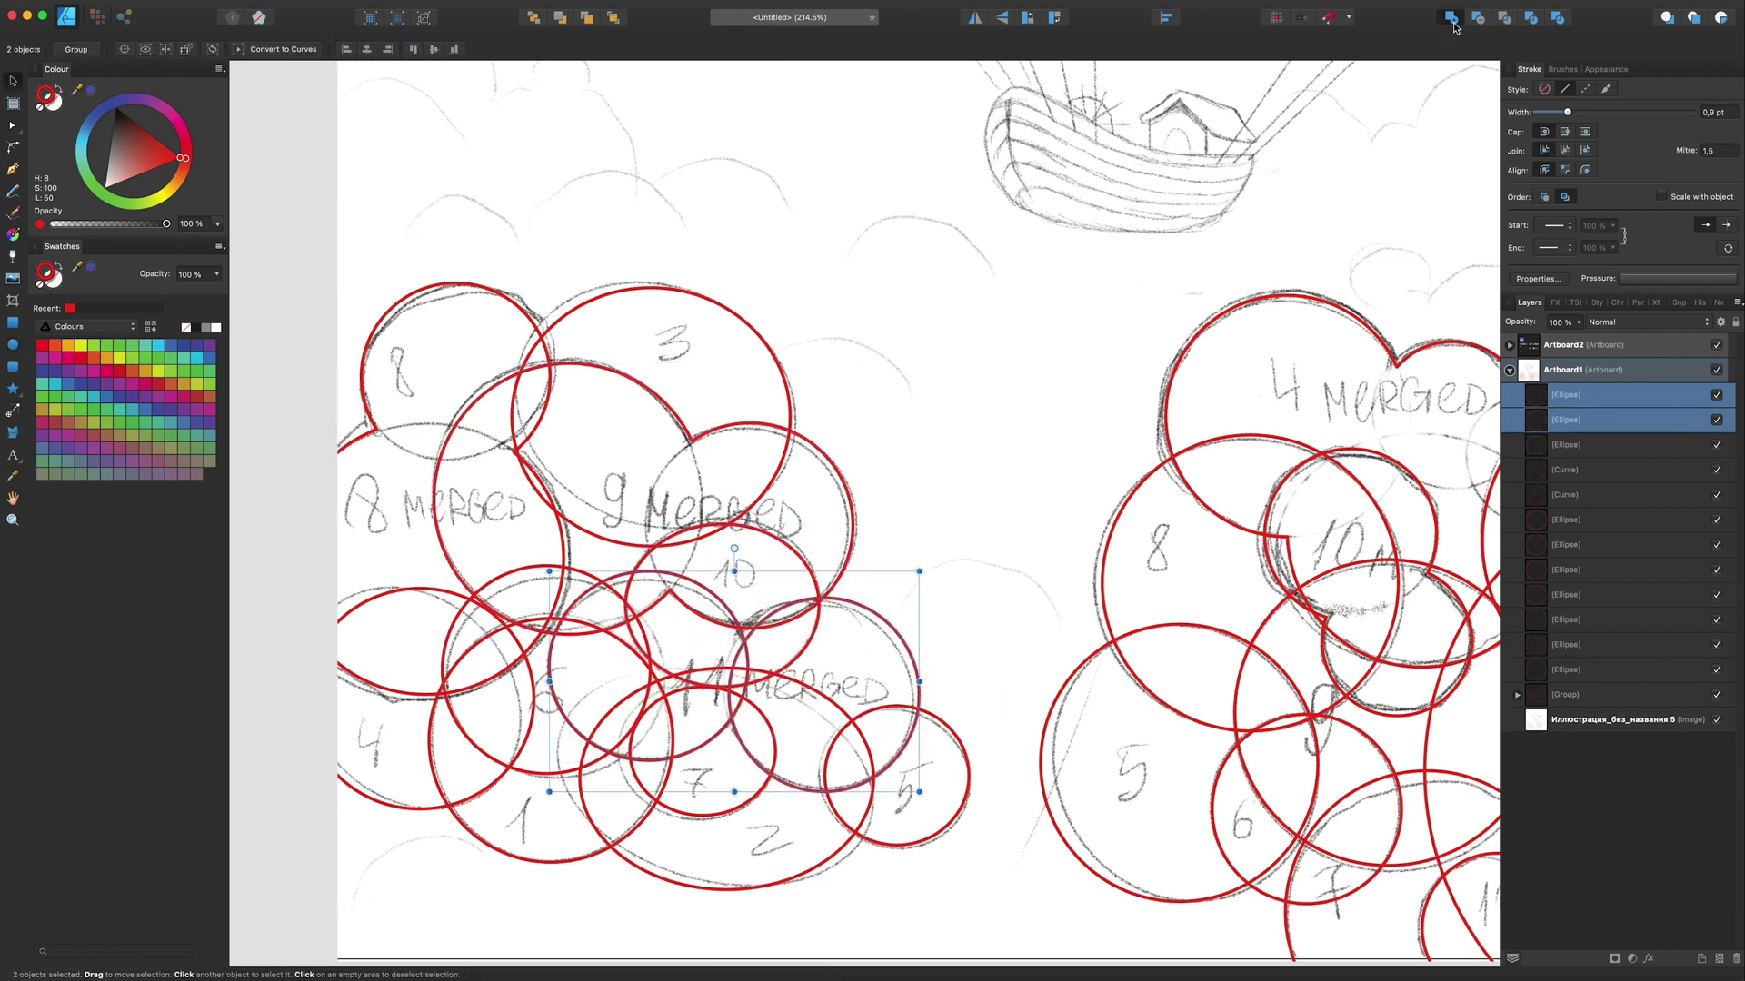
key("super+shift+a")
Step: Group all circles and merged outlines of the left cloud
scroll(773, 619, "down", 5)
scroll(997, 533, "up", 3)
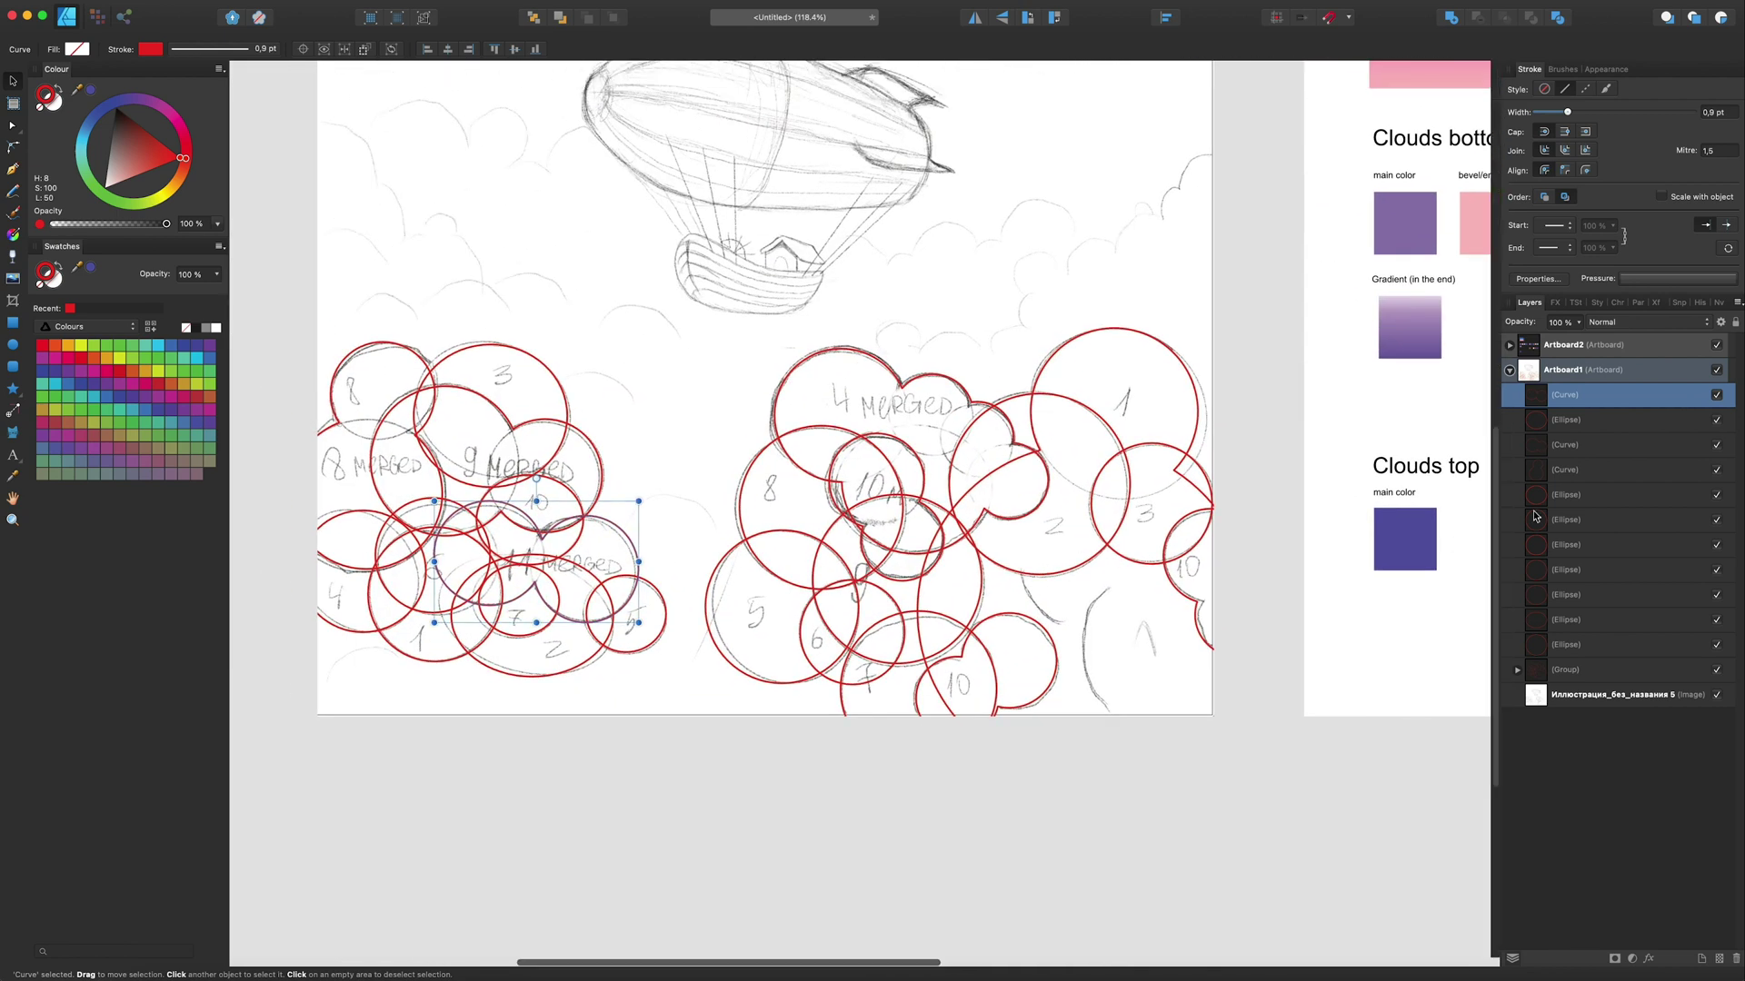
left_click(1565, 644, "shift")
key("super+g")
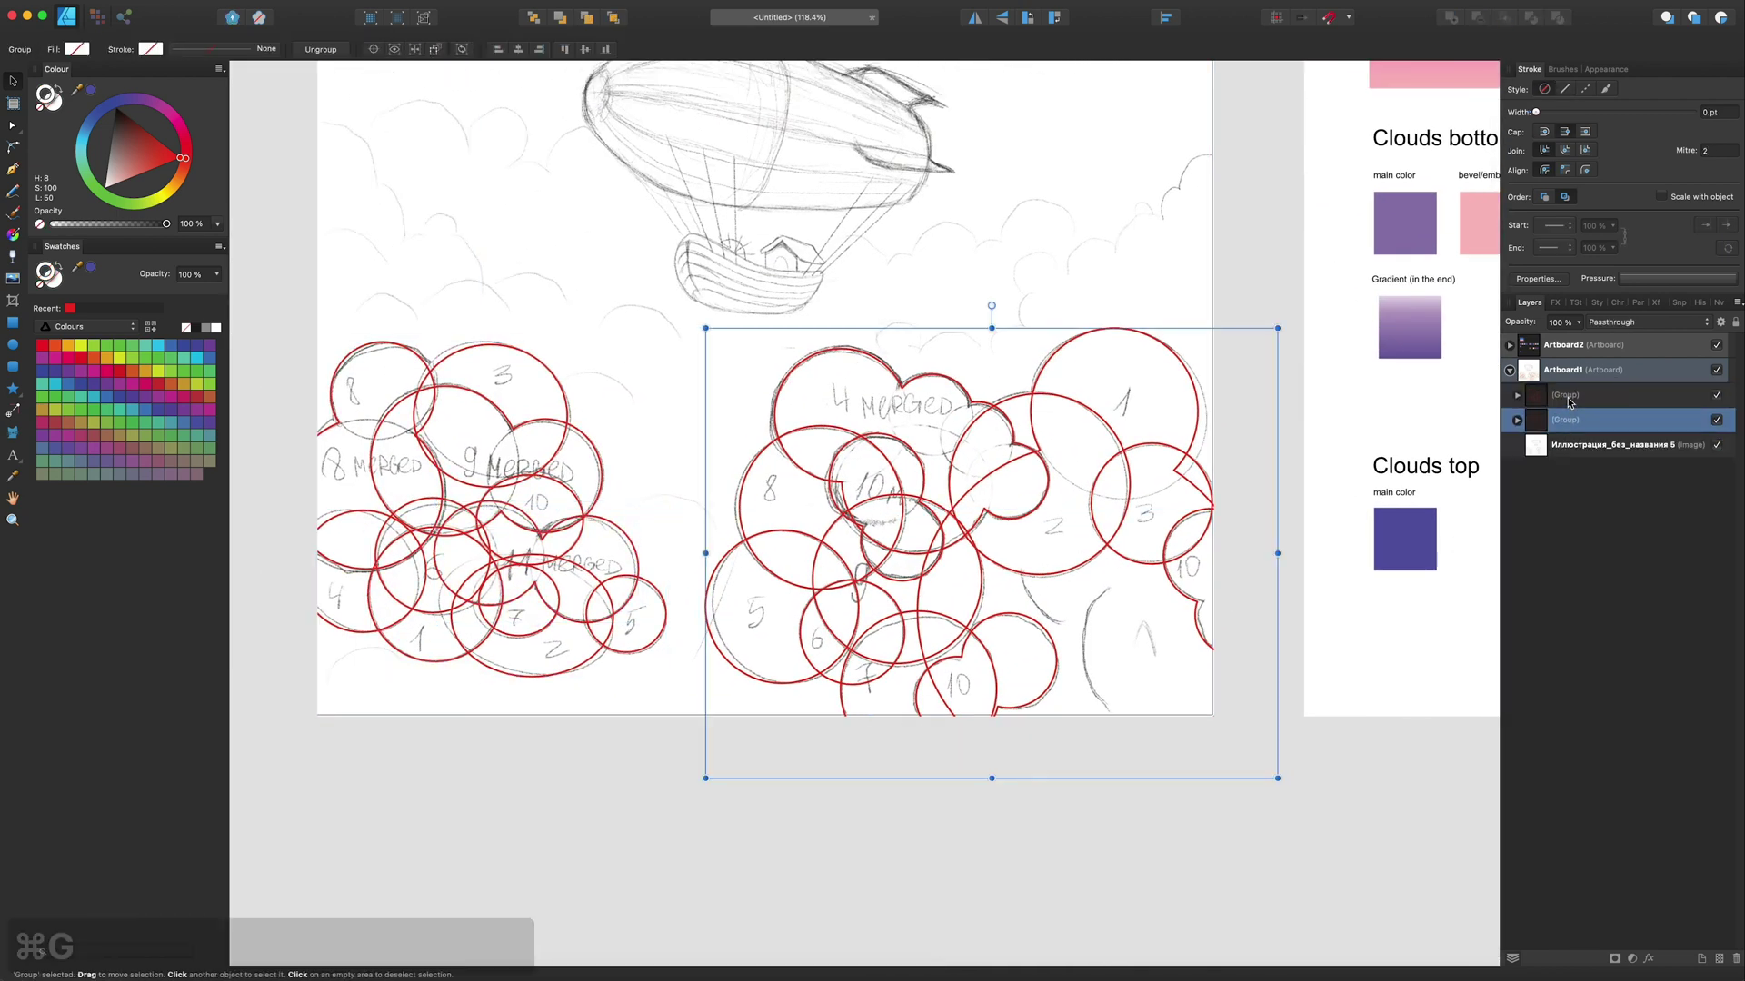
Step: Expand the cloud groups in the layer list and select every shape inside both of them
left_click(1517, 420)
left_click(1598, 667, "shift")
scroll(817, 455, "down", 3)
left_click_drag(374, 335, 1197, 771)
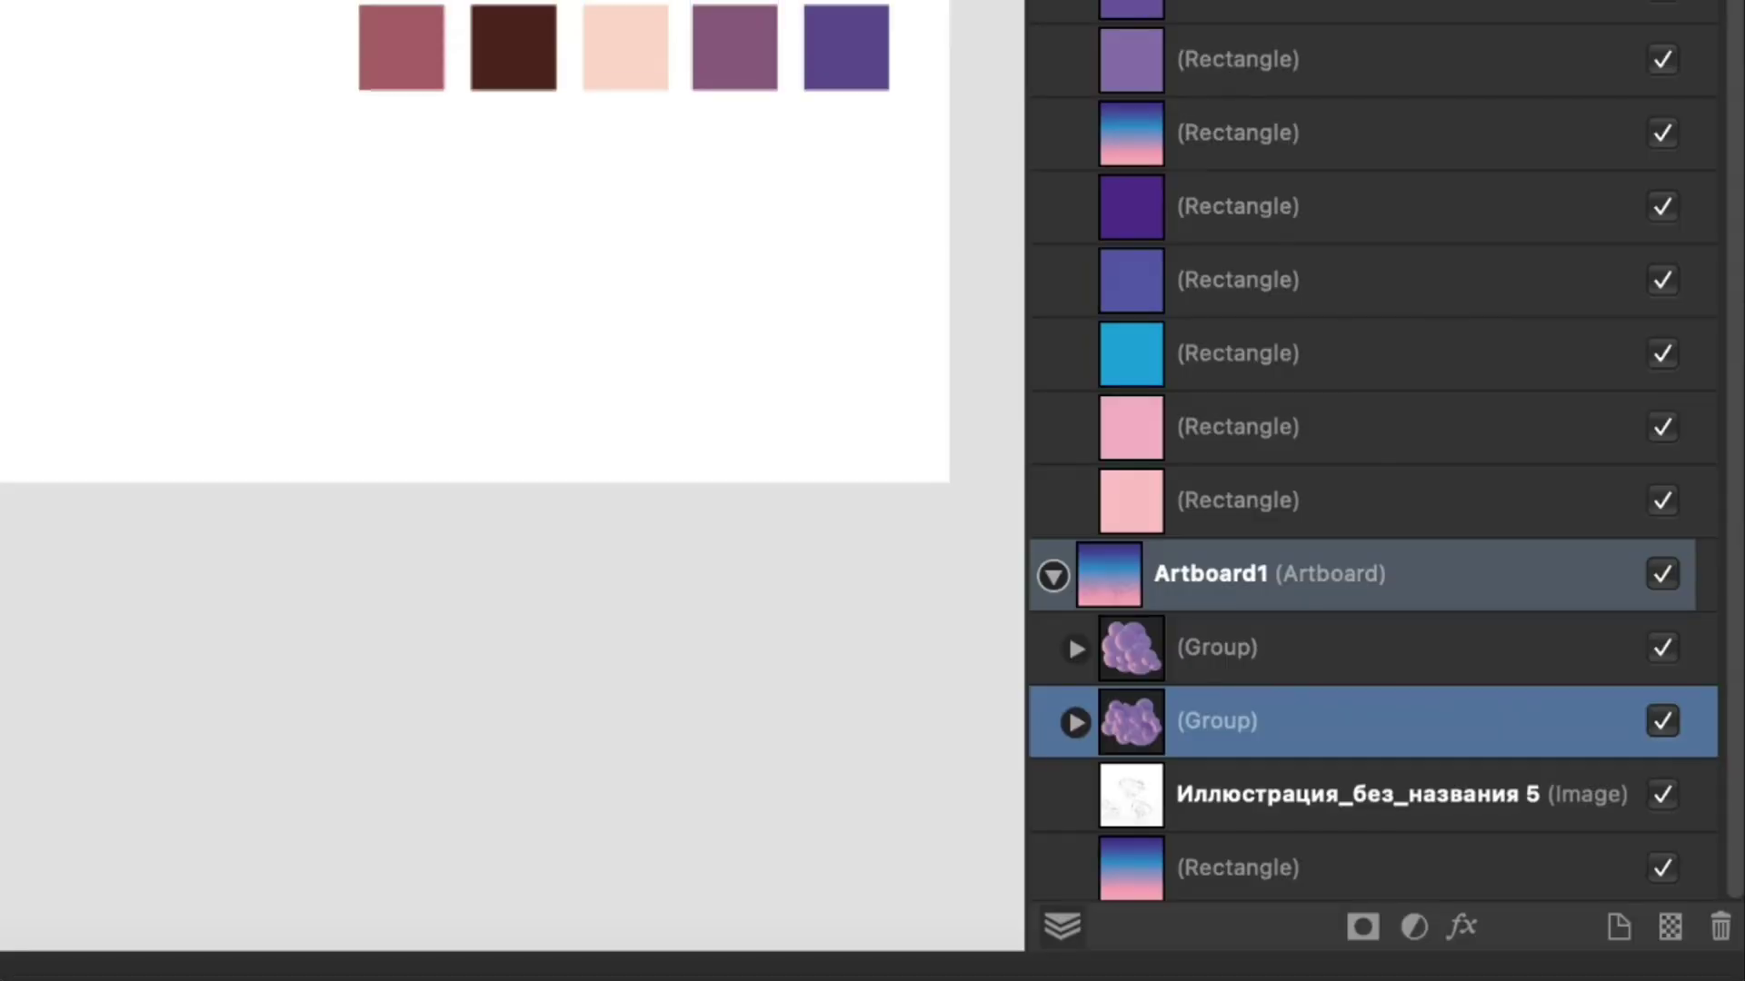
Step: Hide both cloud groups on Artboard1
scroll(1450, 714, "up", 1)
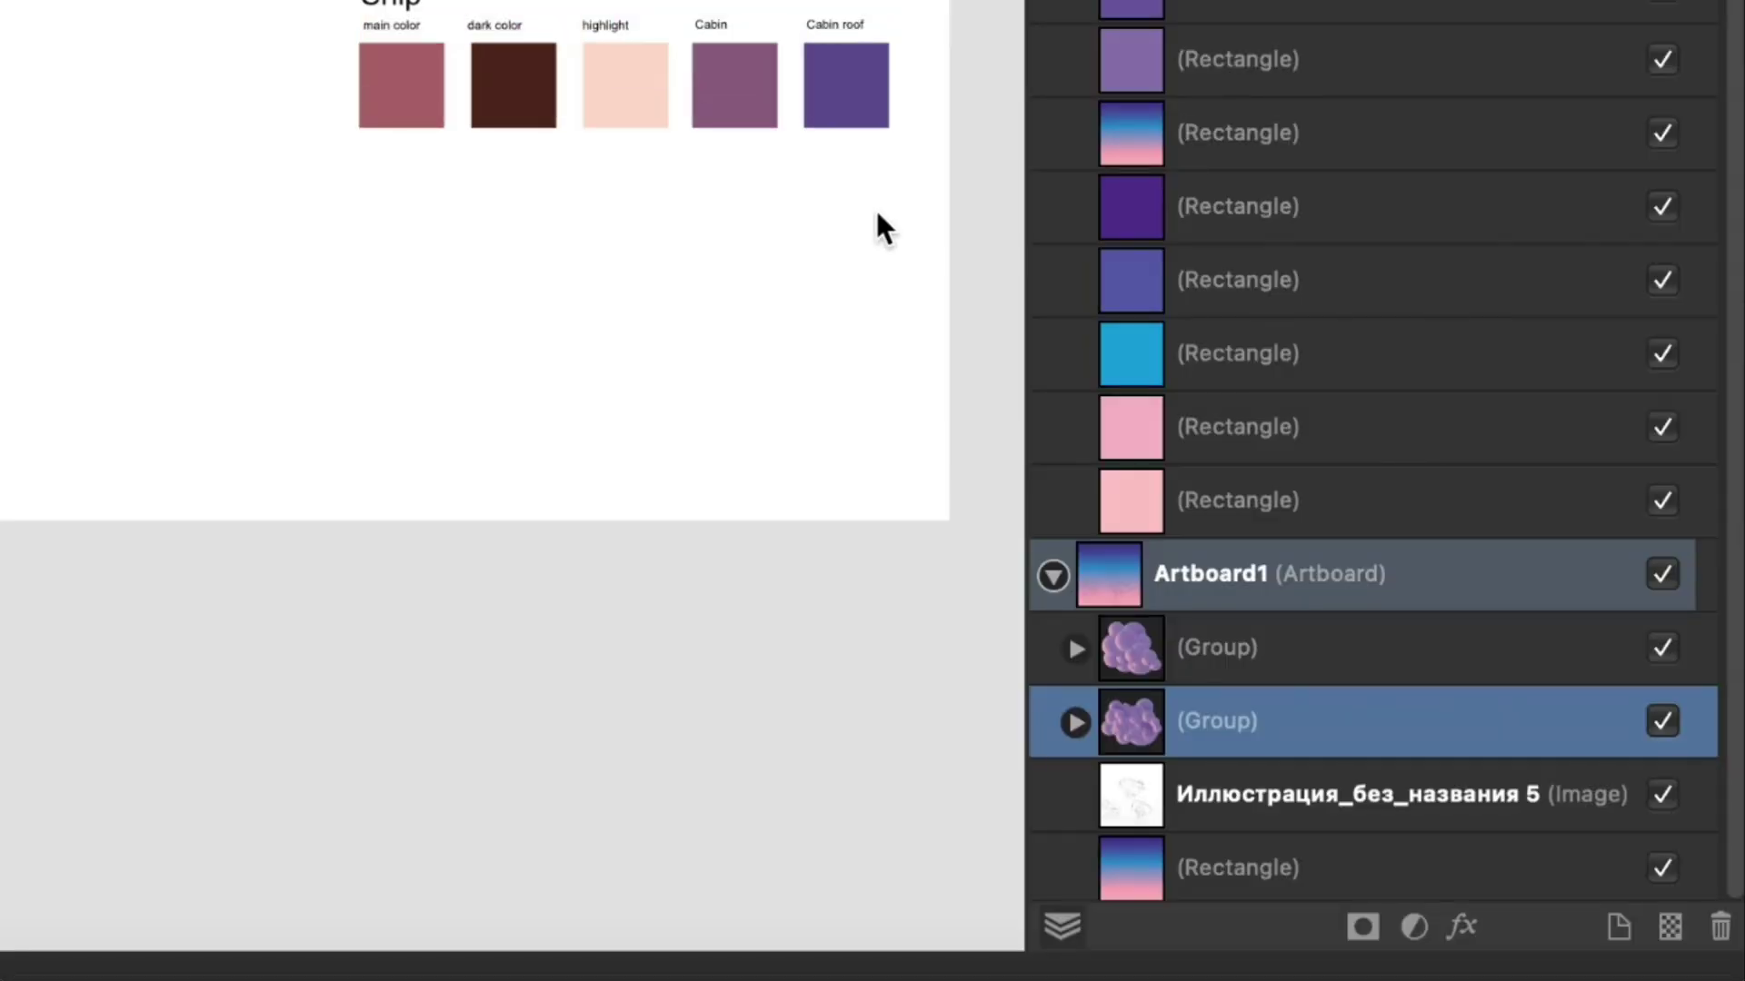
left_click(1665, 722)
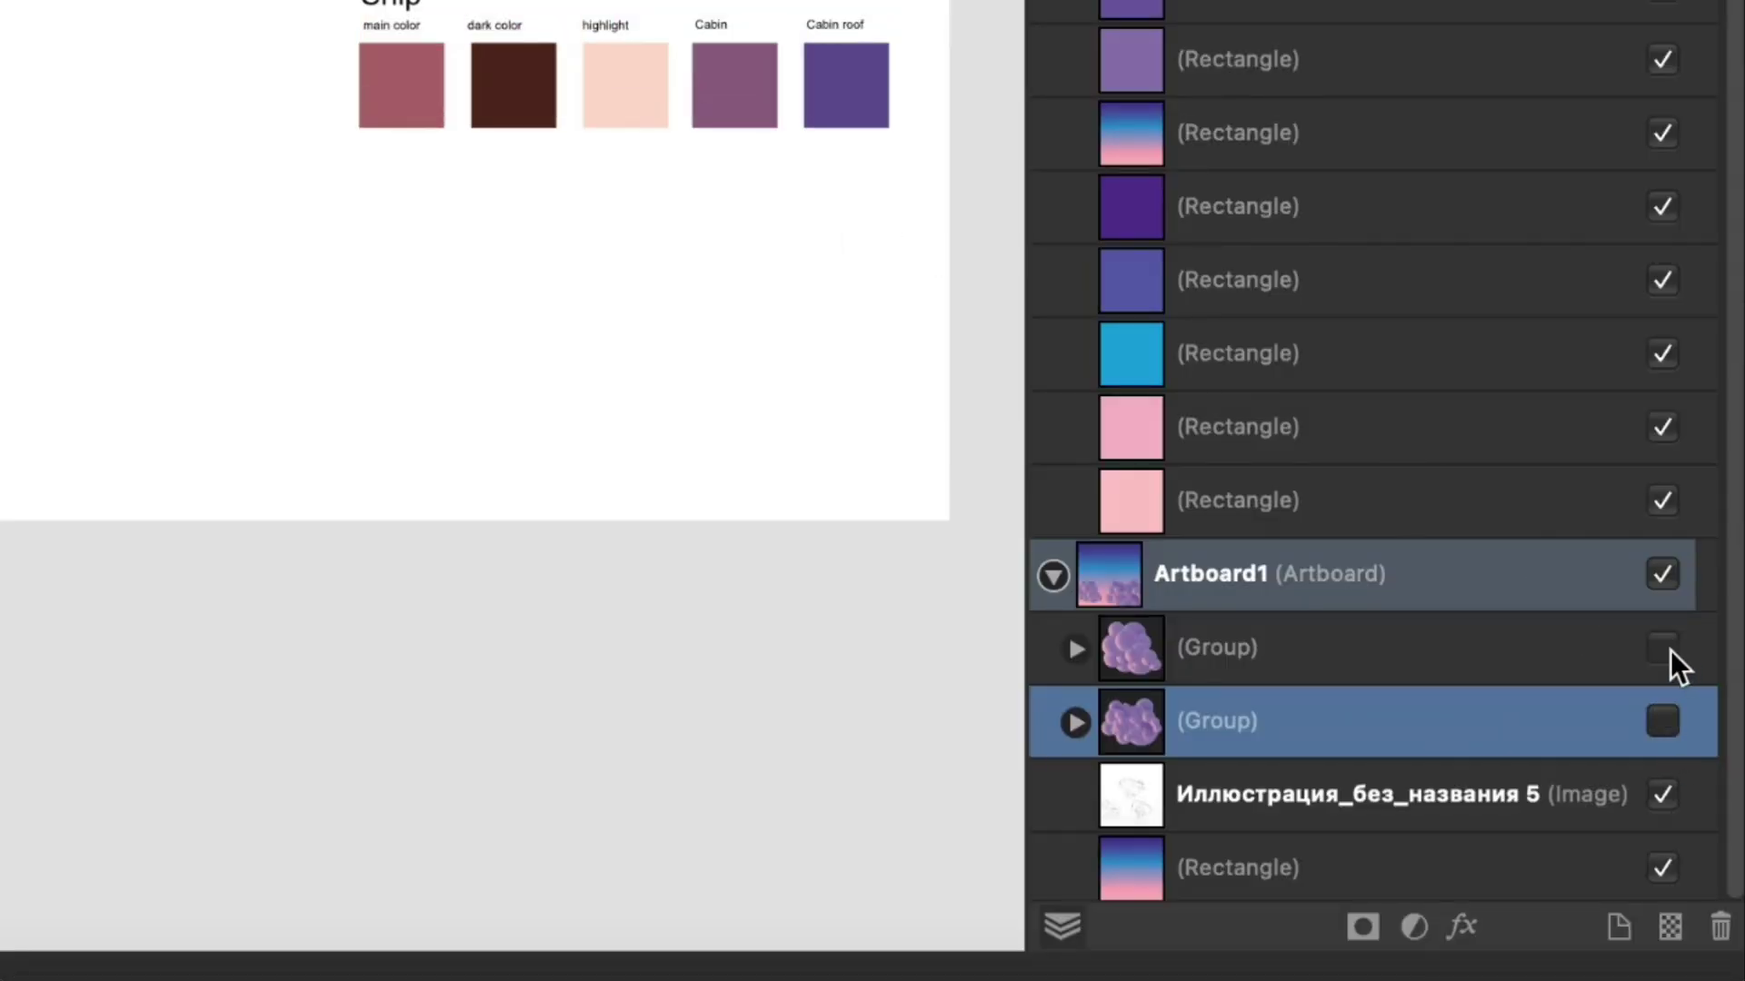
left_click(1665, 648)
scroll(512, 375, "up", 5)
scroll(513, 376, "left", 4)
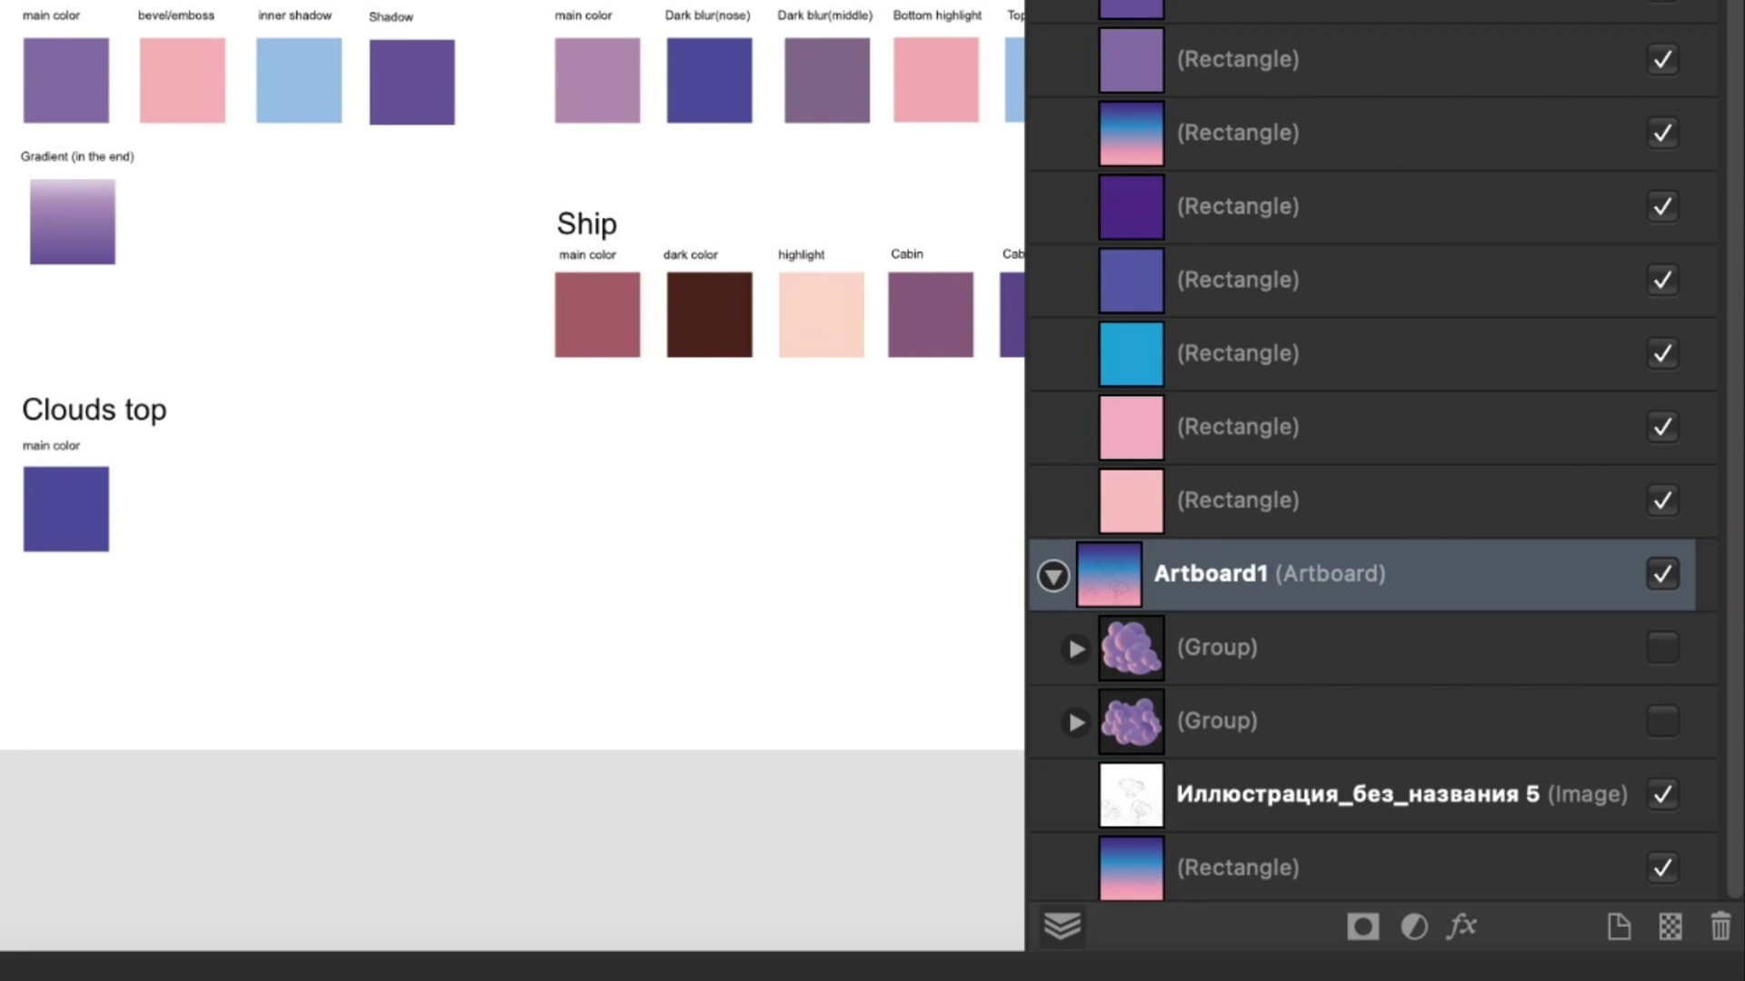
scroll(514, 375, "down", 2)
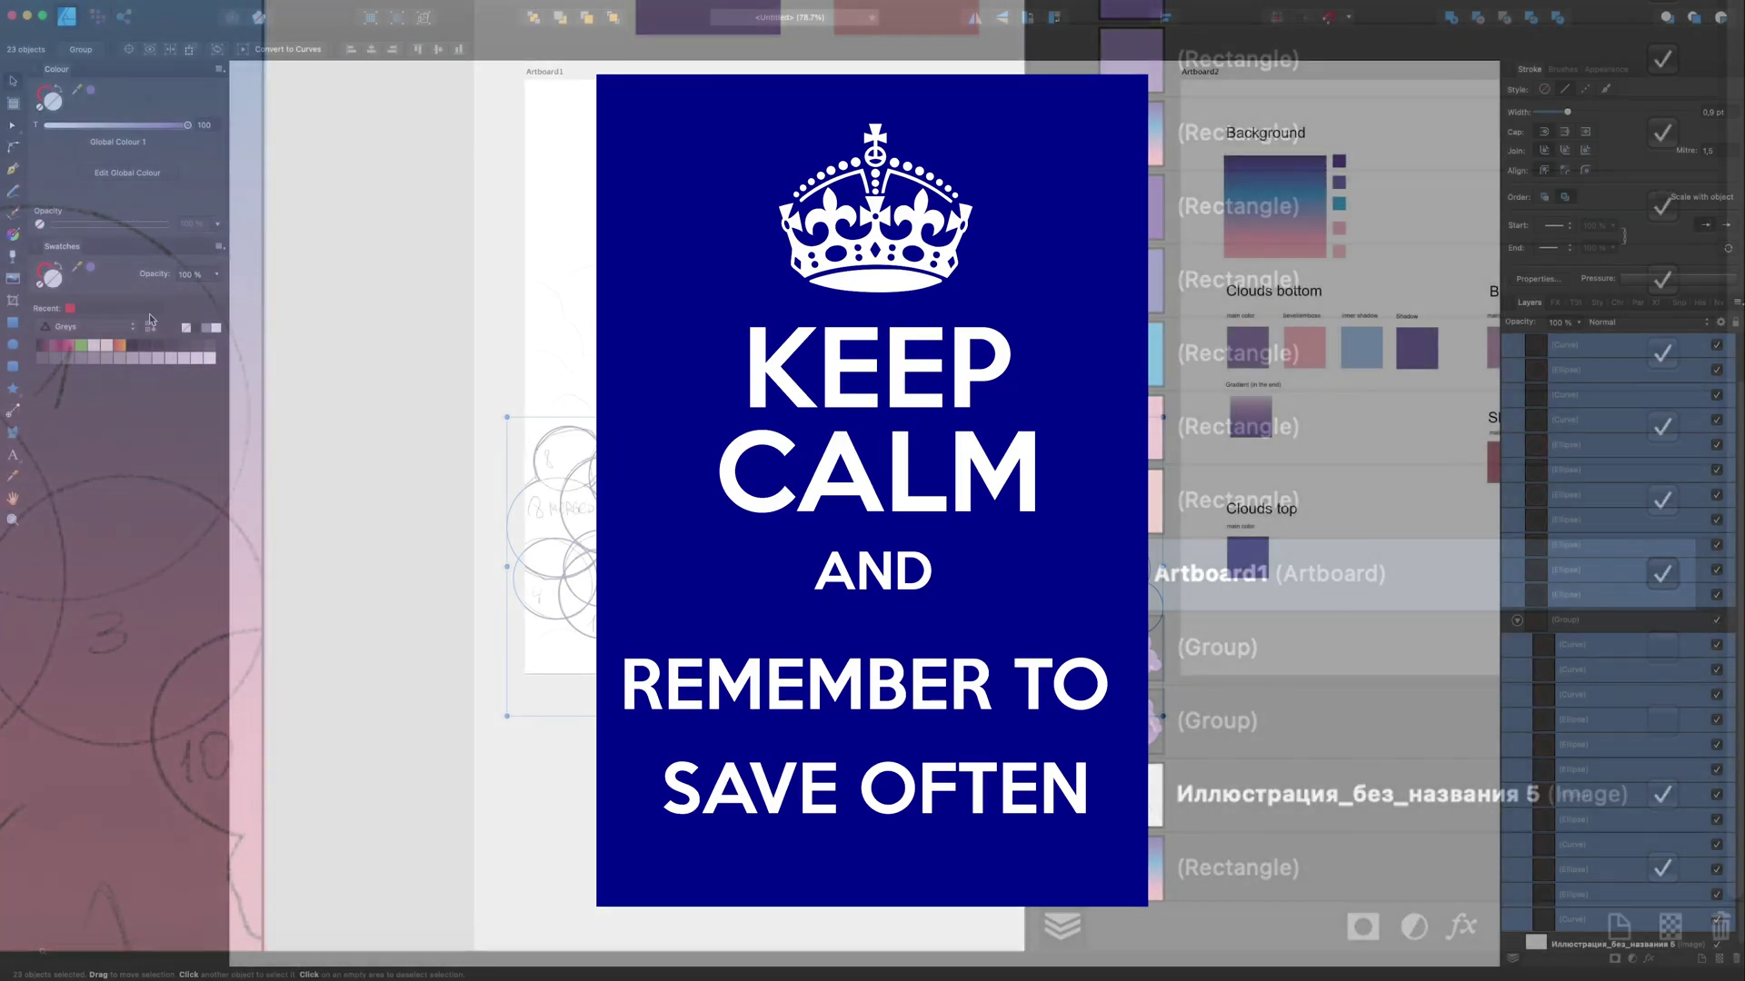
Step: Fill the selected cloud shapes with the Clouds bottom main color, sampled as a global colour in a new document palette
left_click(151, 325)
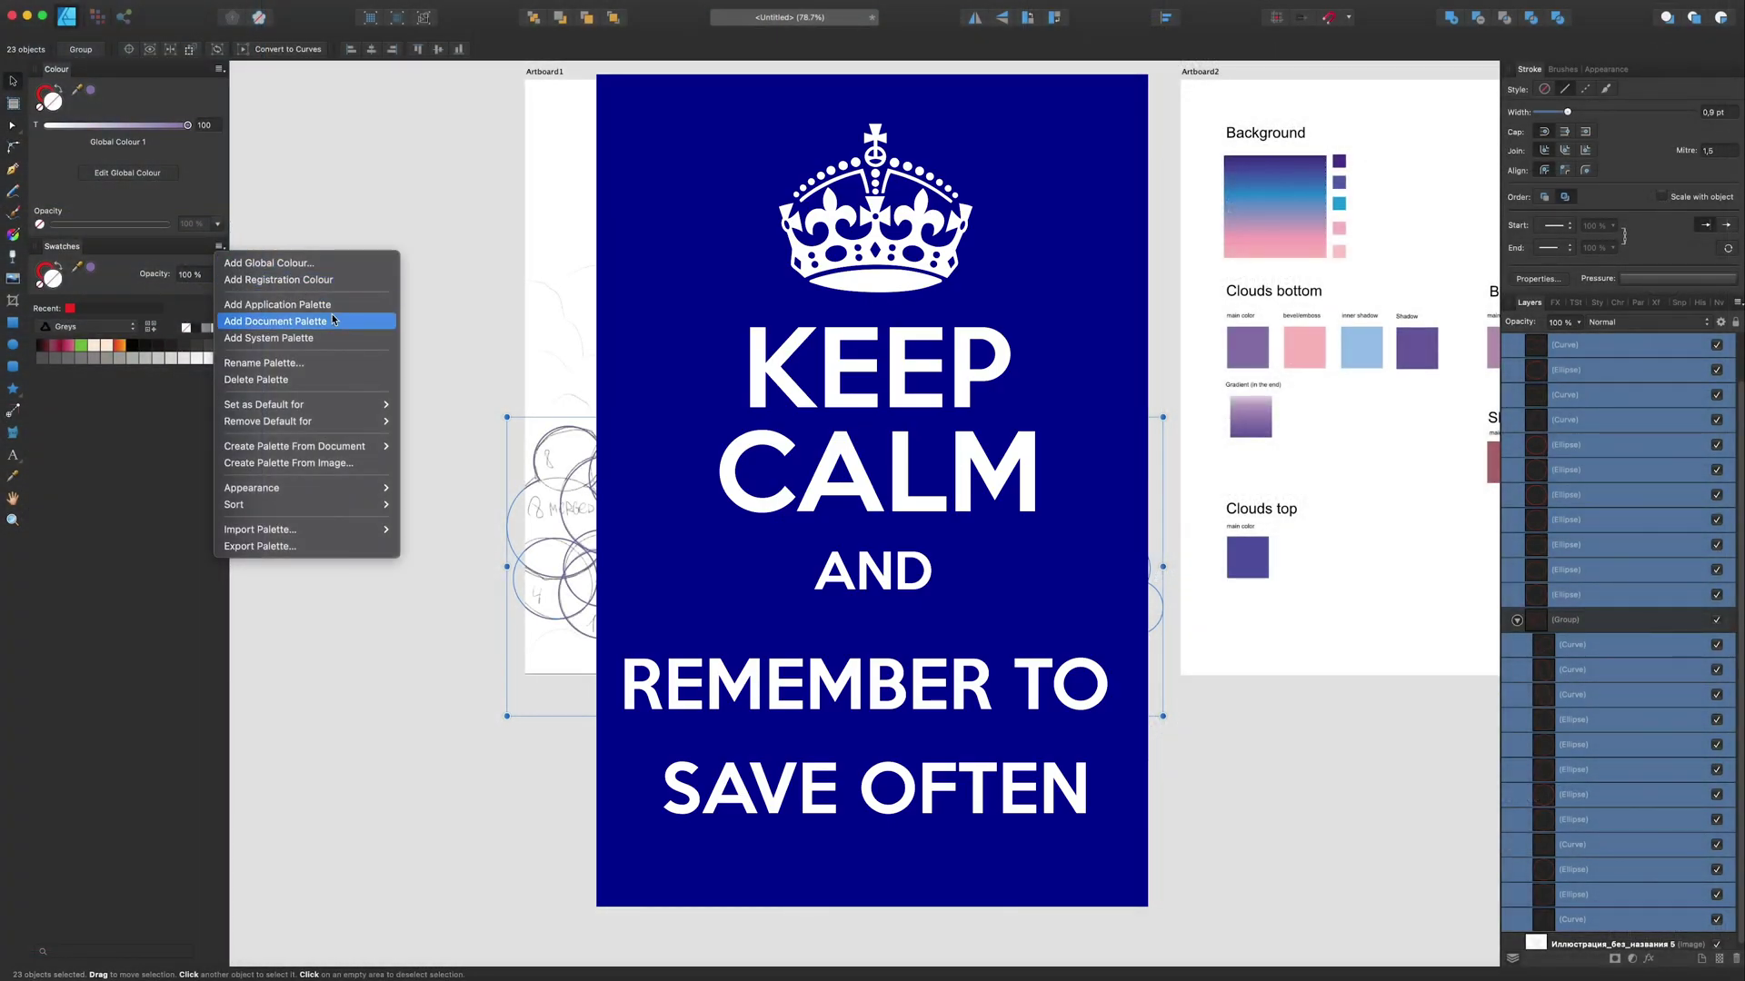
left_click(332, 320)
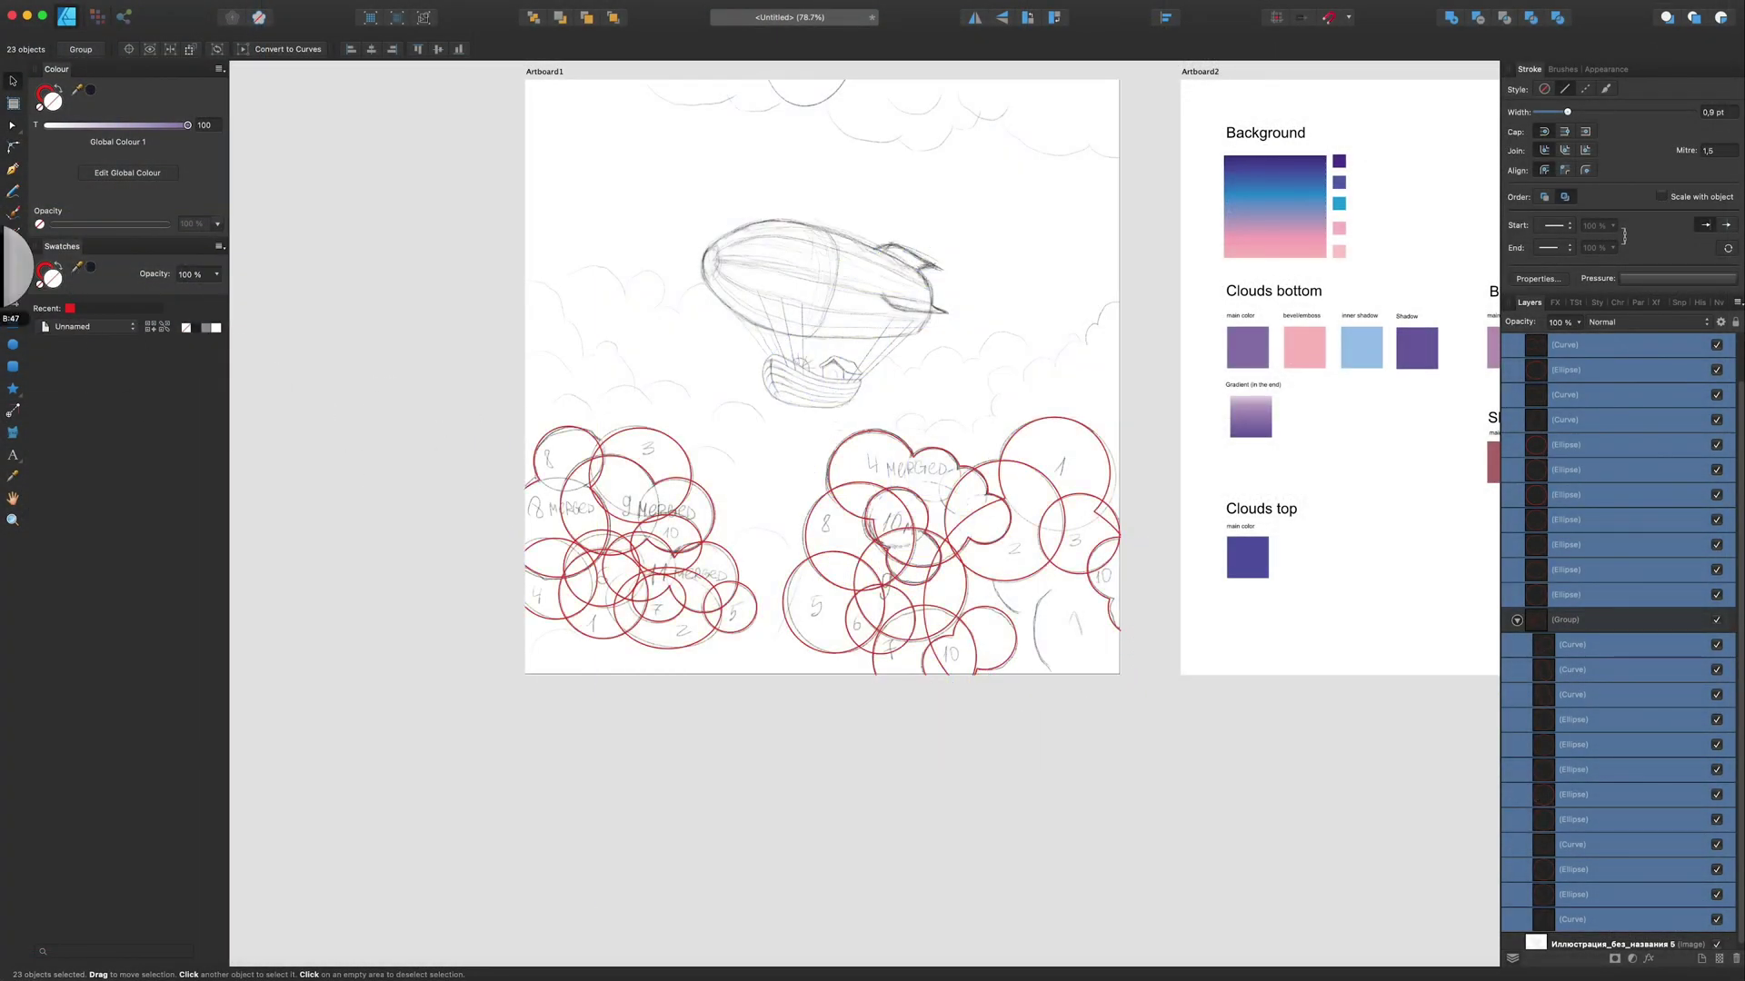
left_click(219, 246)
left_click(258, 264)
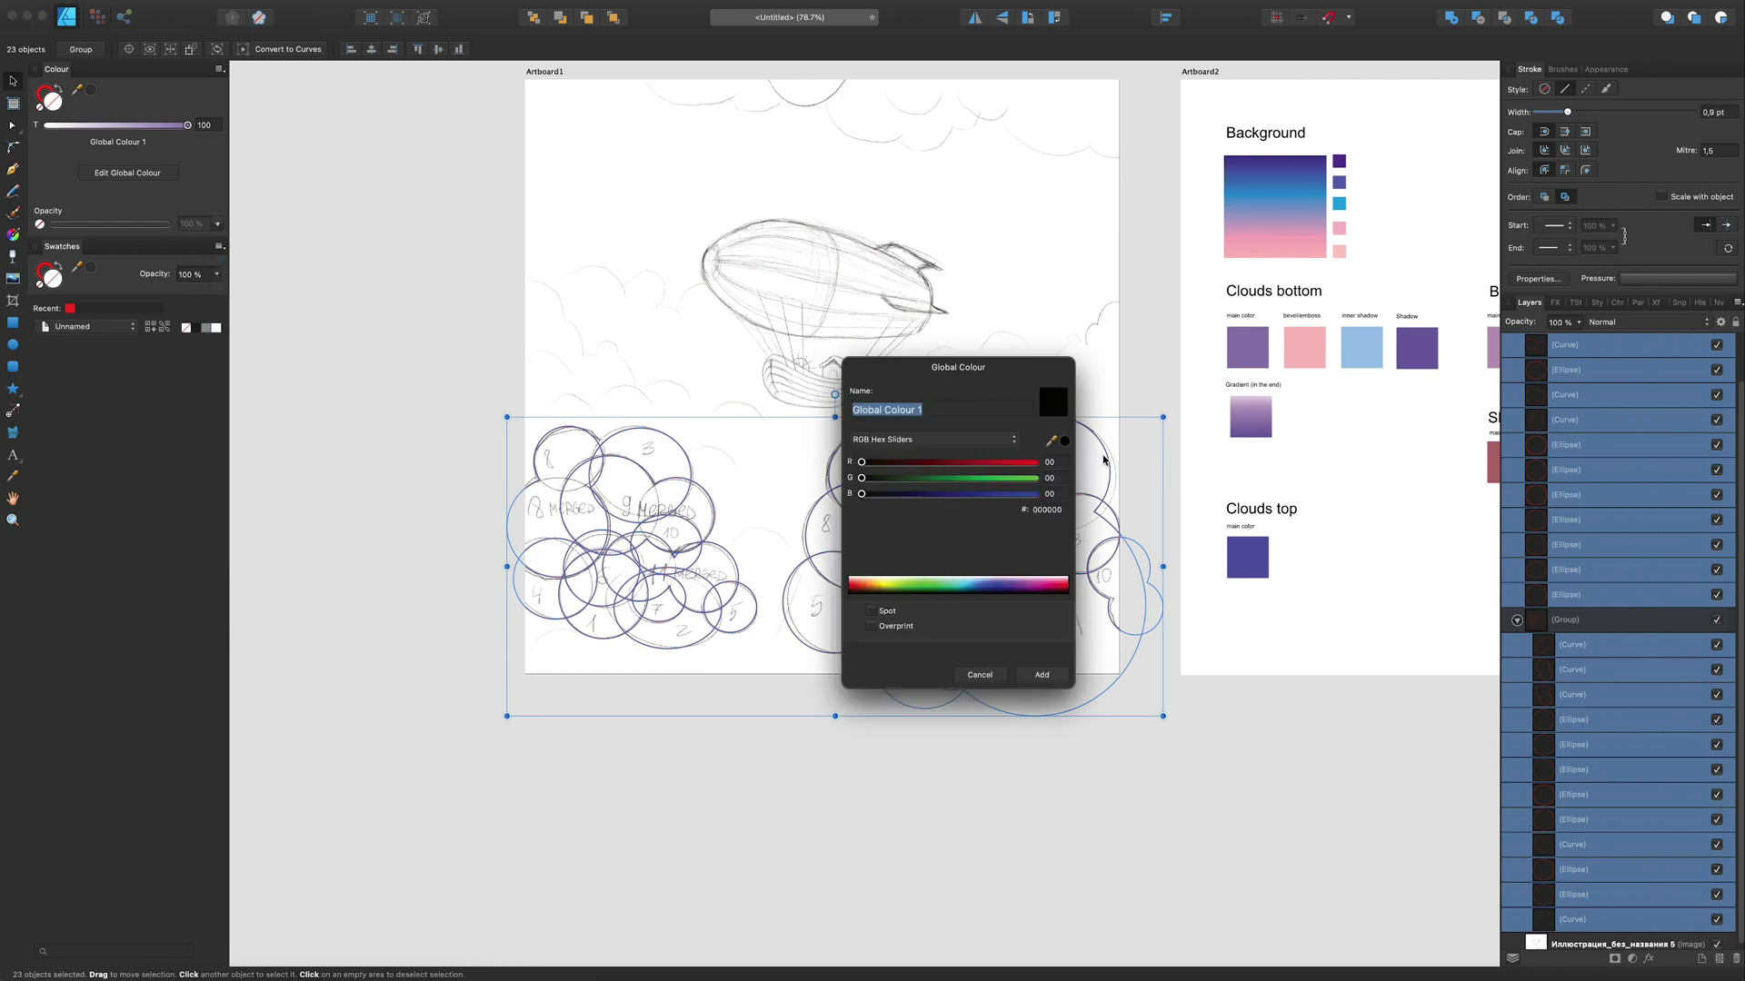
left_click_drag(1052, 441, 1247, 347)
left_click(1044, 670)
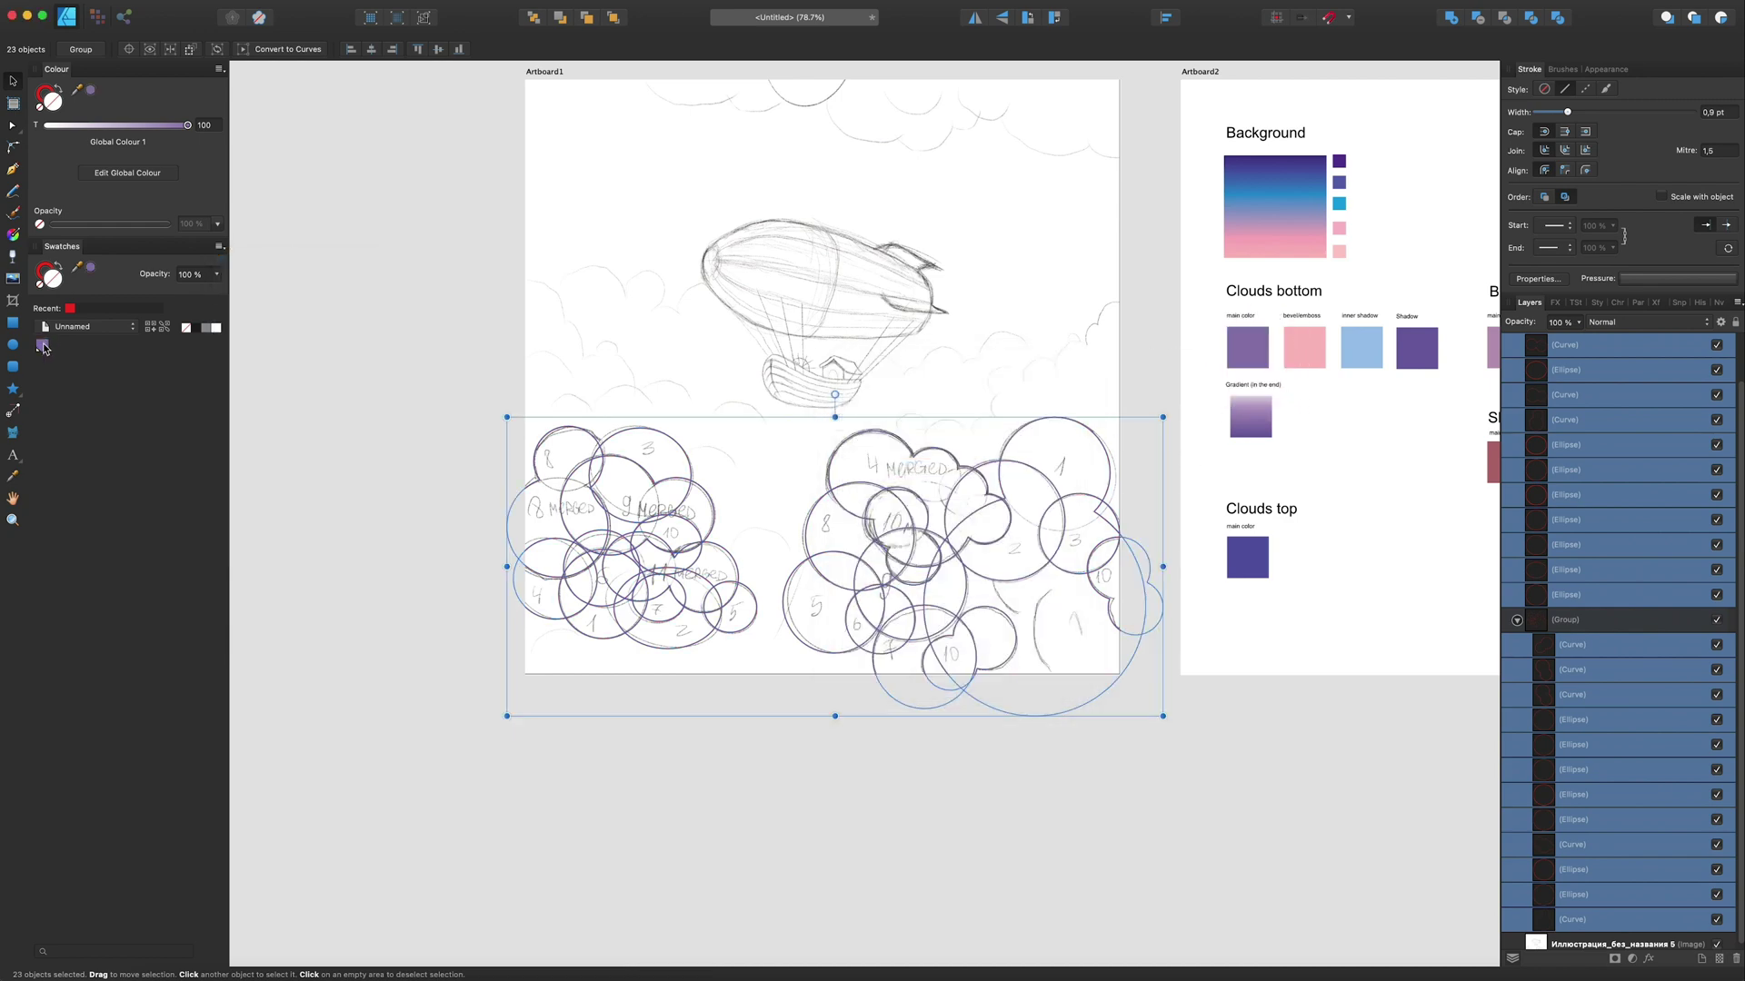
left_click(42, 346)
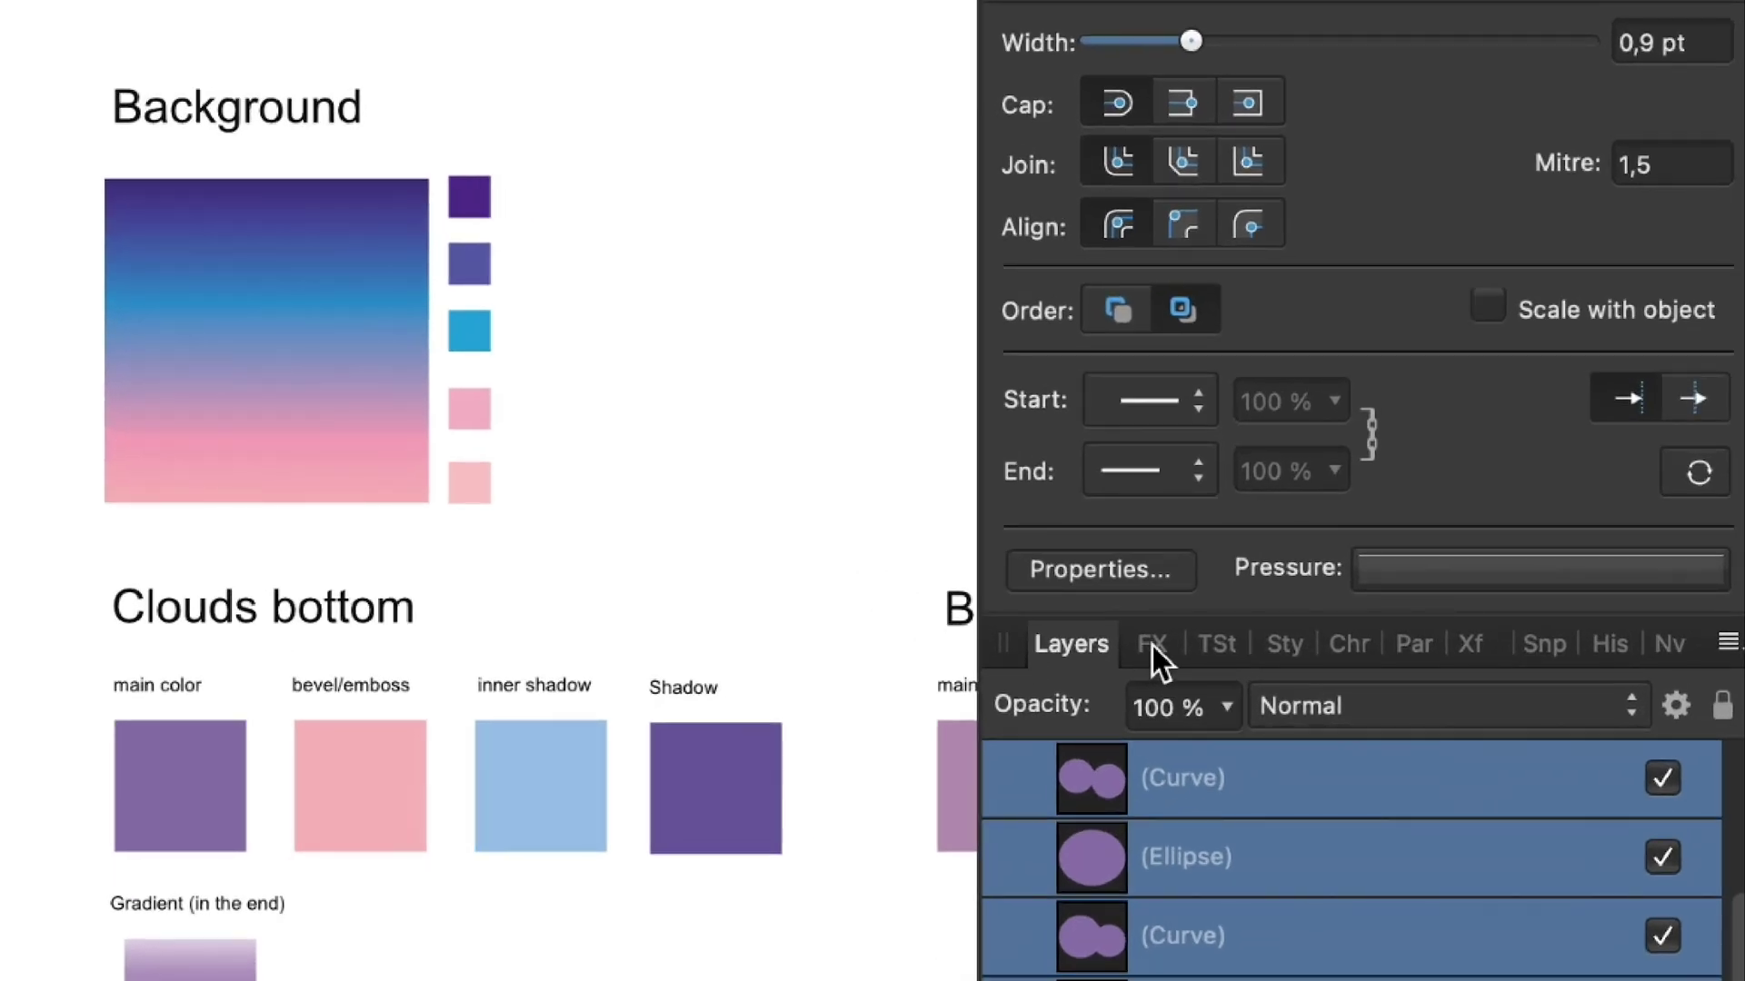
Step: Add a Bevel / Emboss effect of type Inner to the selected cloud shapes
left_click(1153, 645)
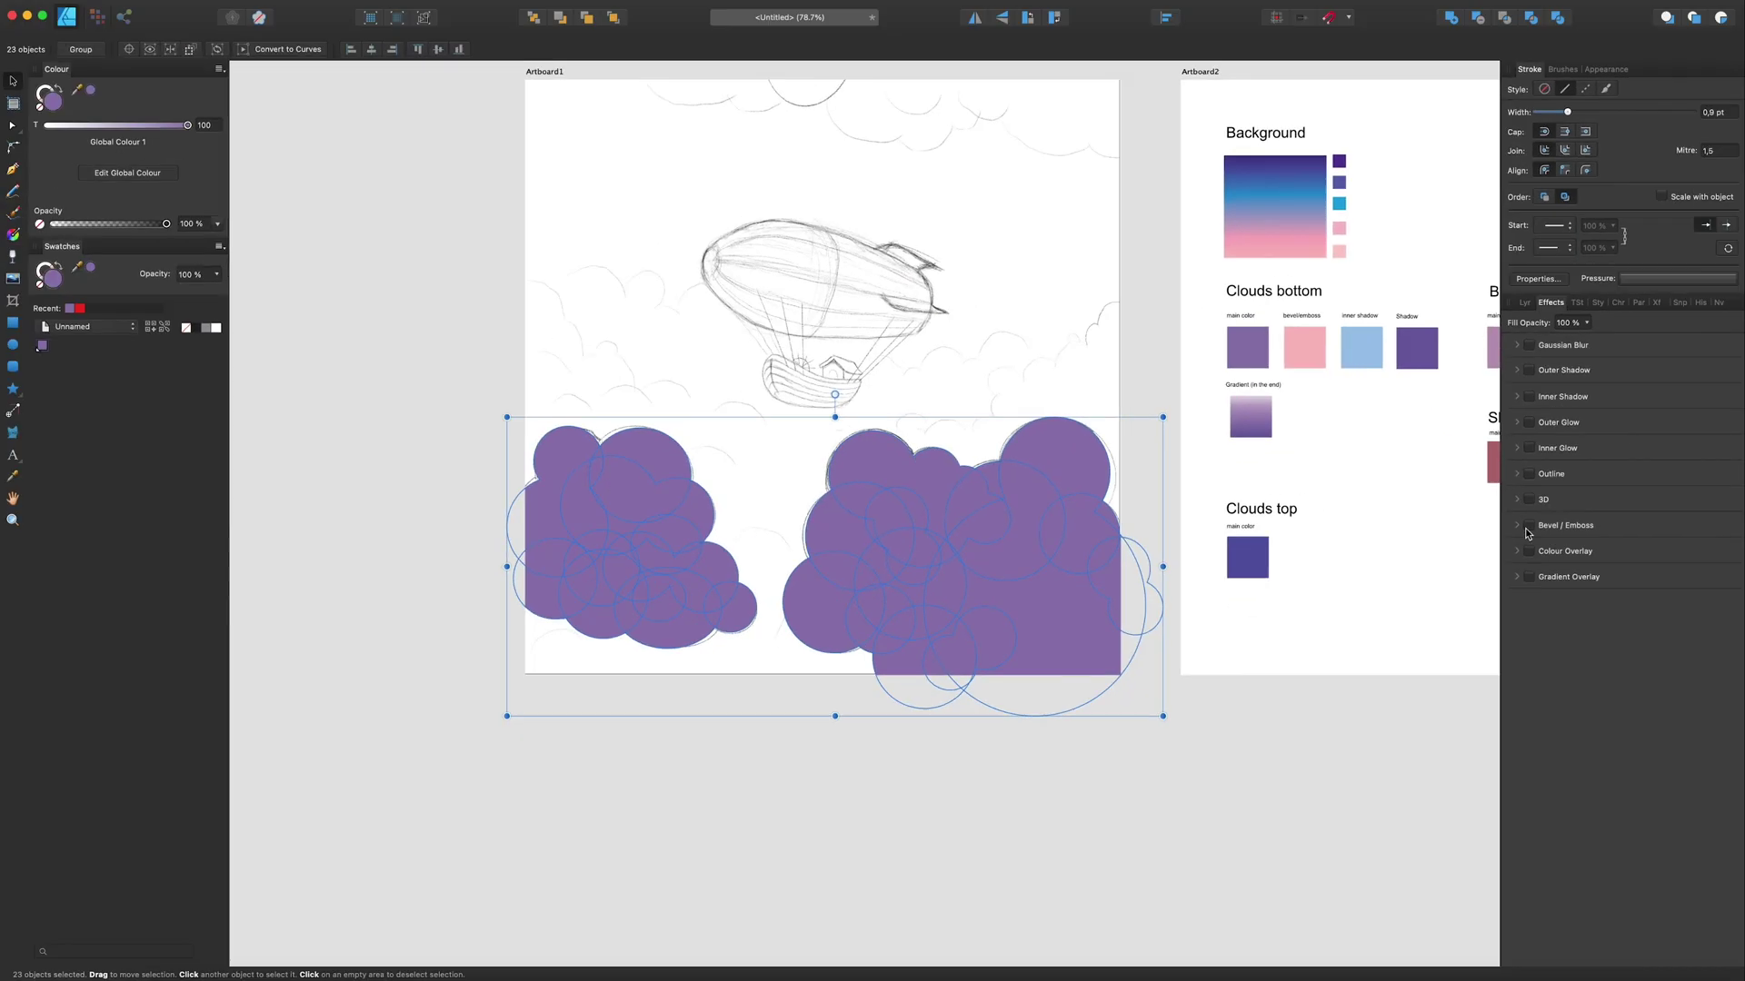
left_click(1684, 523)
left_click(1728, 525)
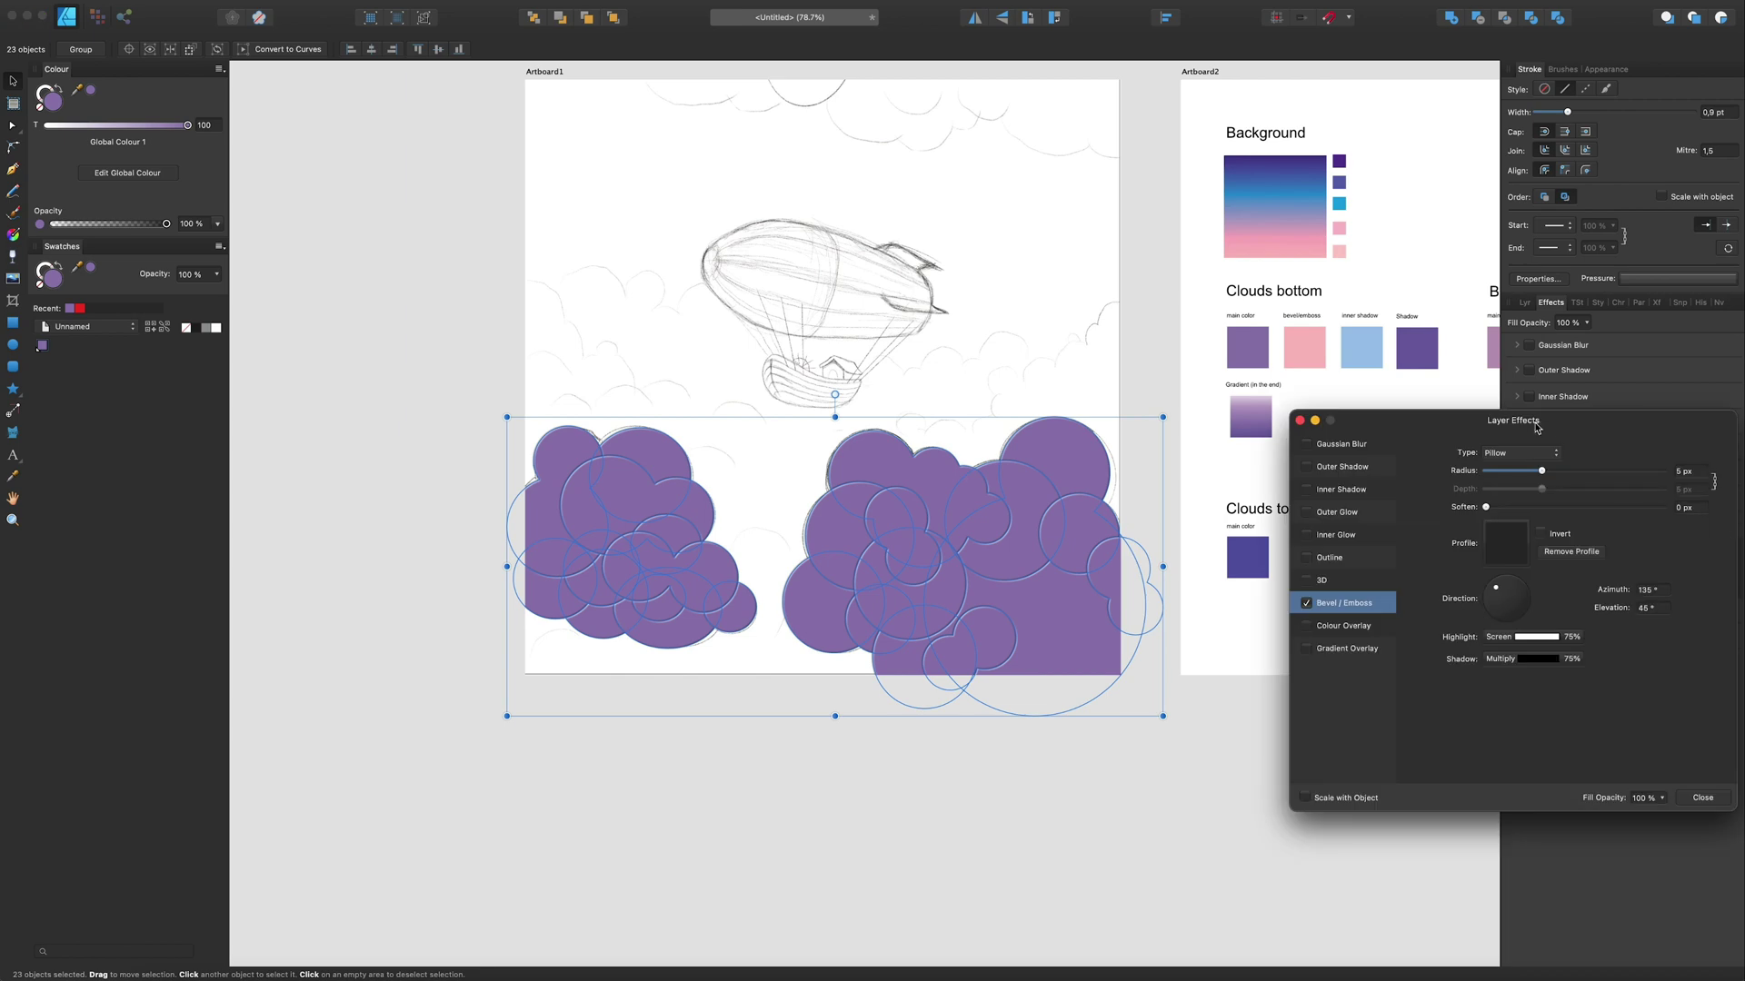
left_click_drag(1509, 398, 944, 398)
left_click(959, 436)
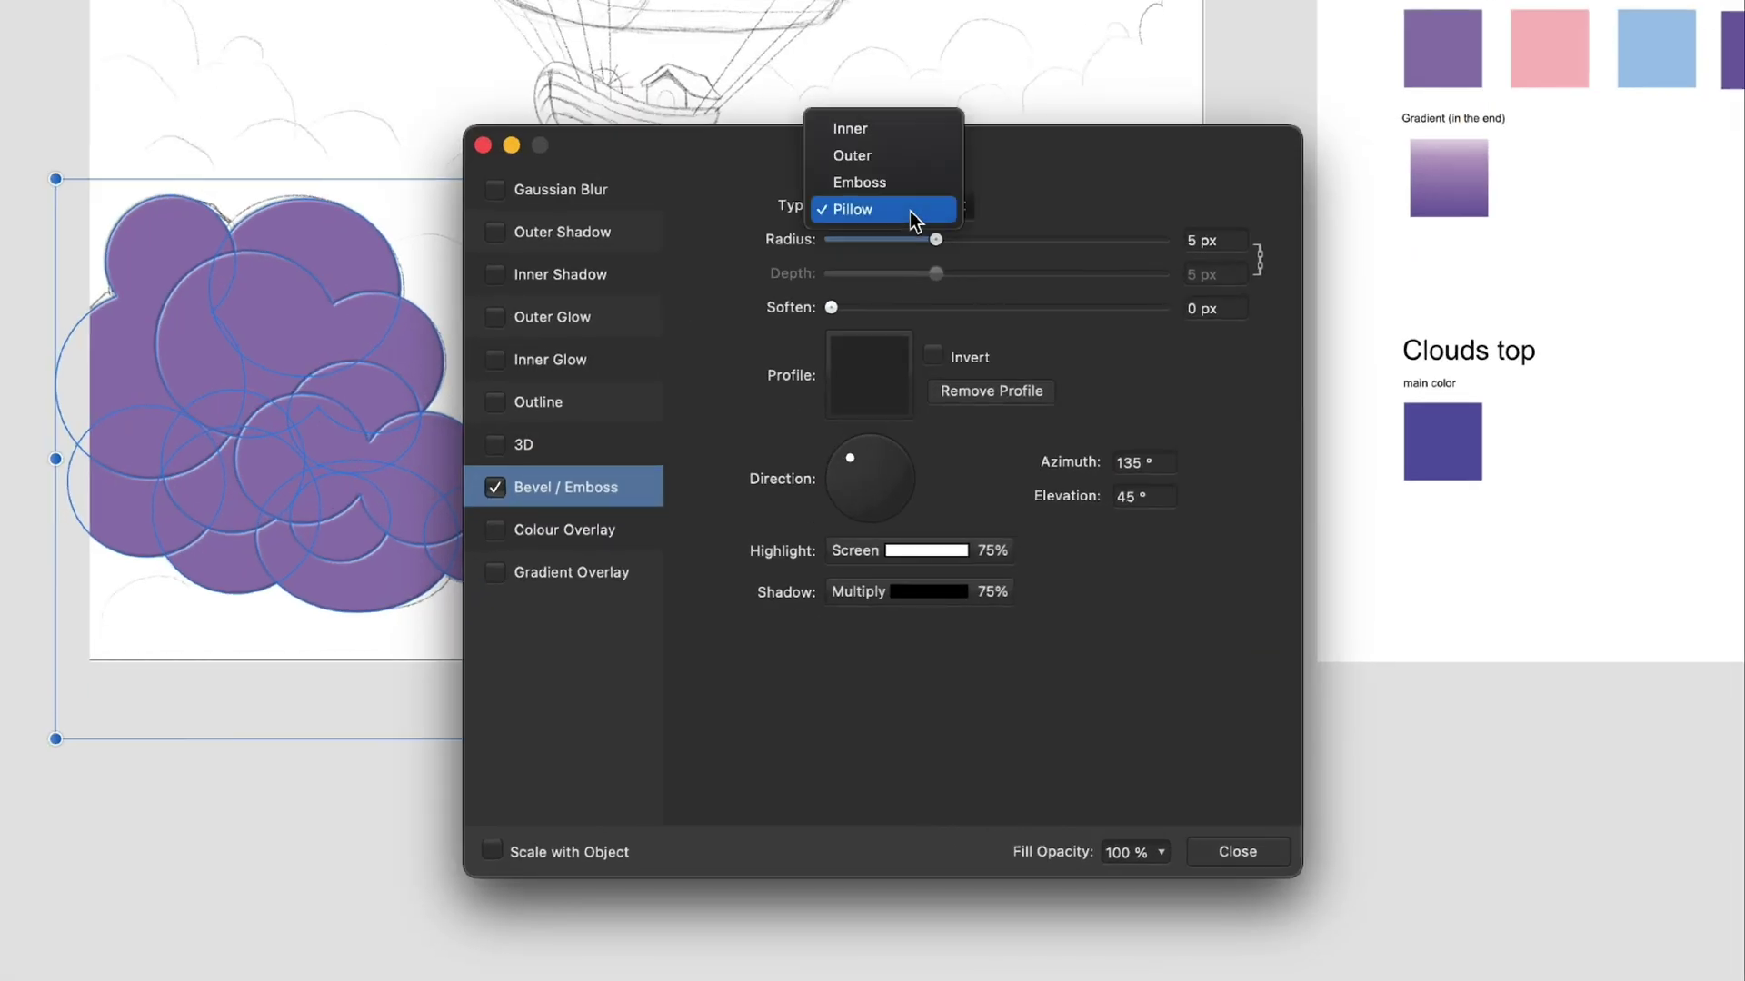
left_click(872, 129)
left_click_drag(986, 168, 988, 206)
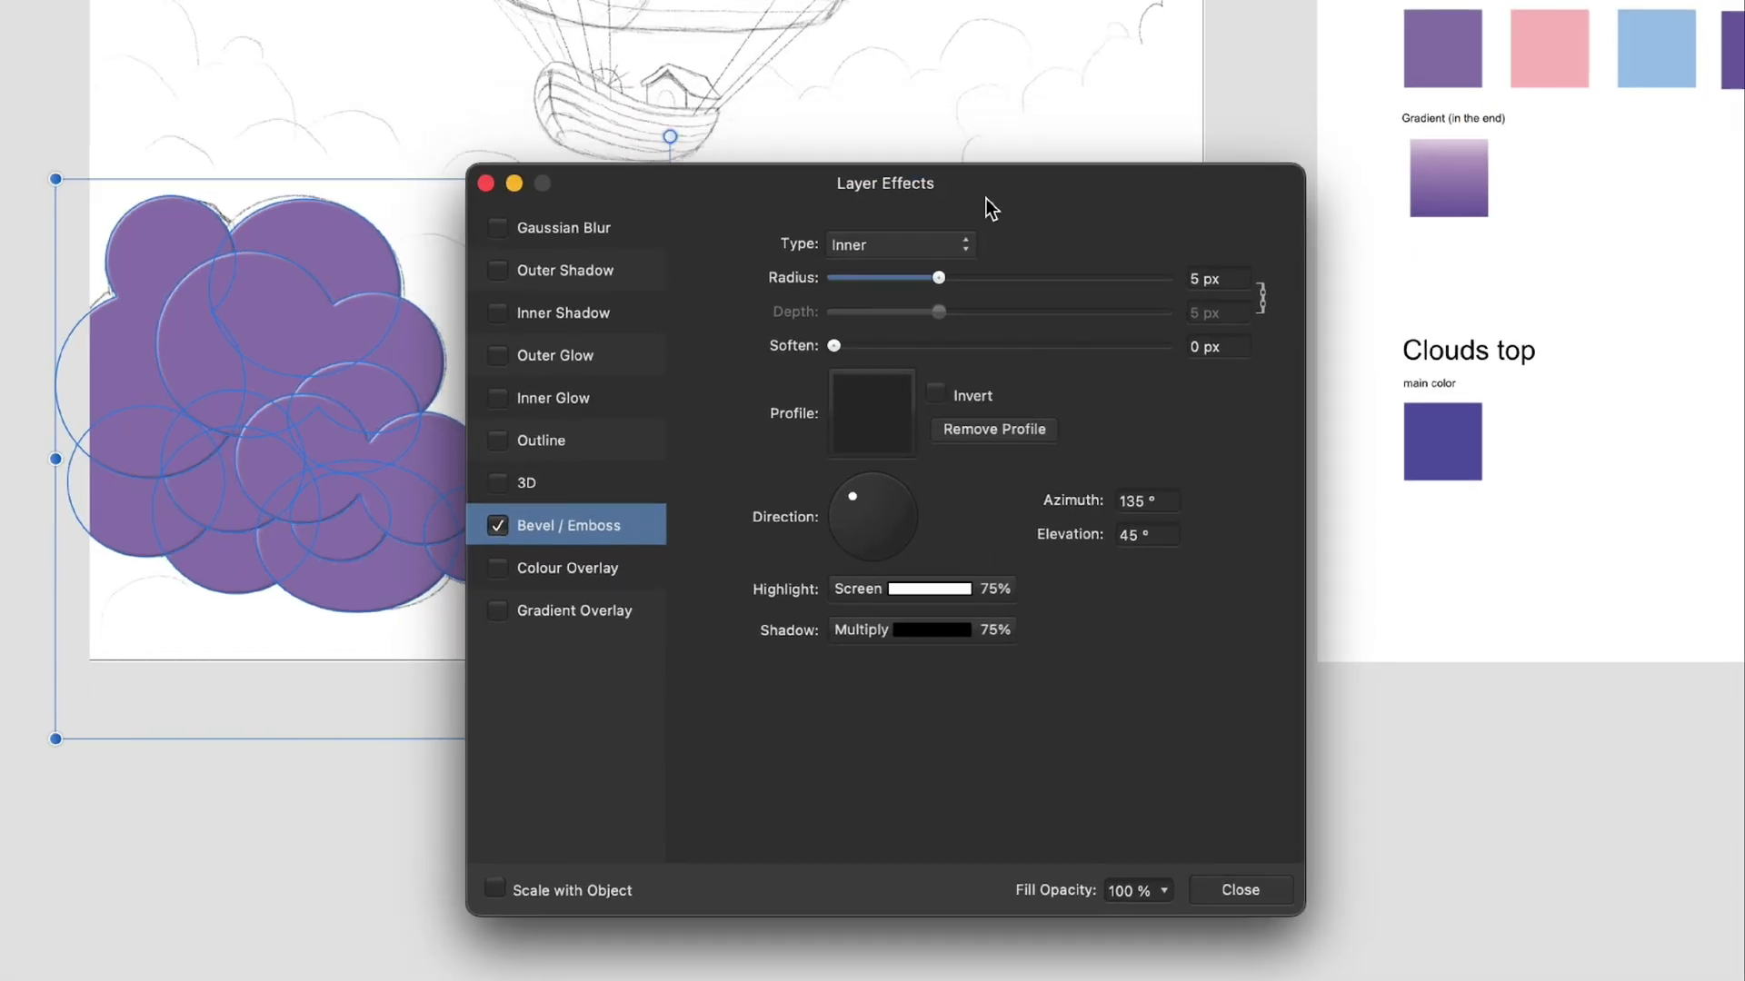
Step: Set the bevel's shadow opacity to 0% and its highlight to the pink bevel/emboss swatch, Normal blend mode, 100% opacity
left_click(953, 634)
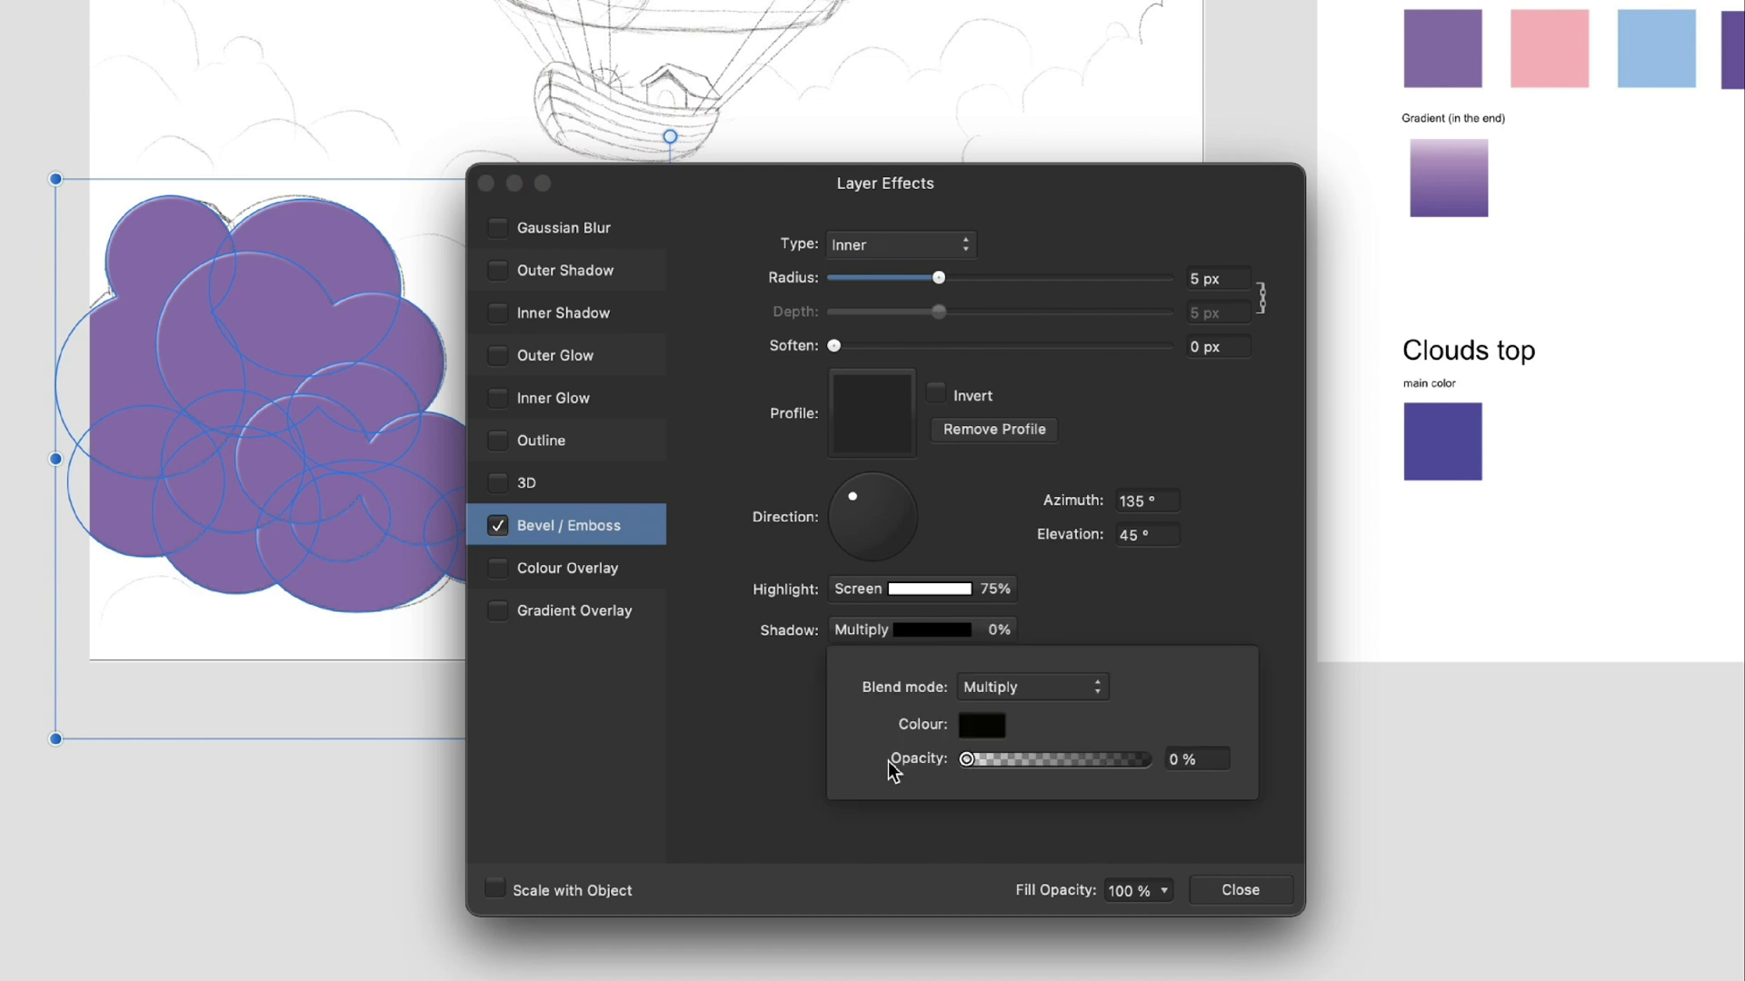
left_click(924, 588)
left_click(982, 683)
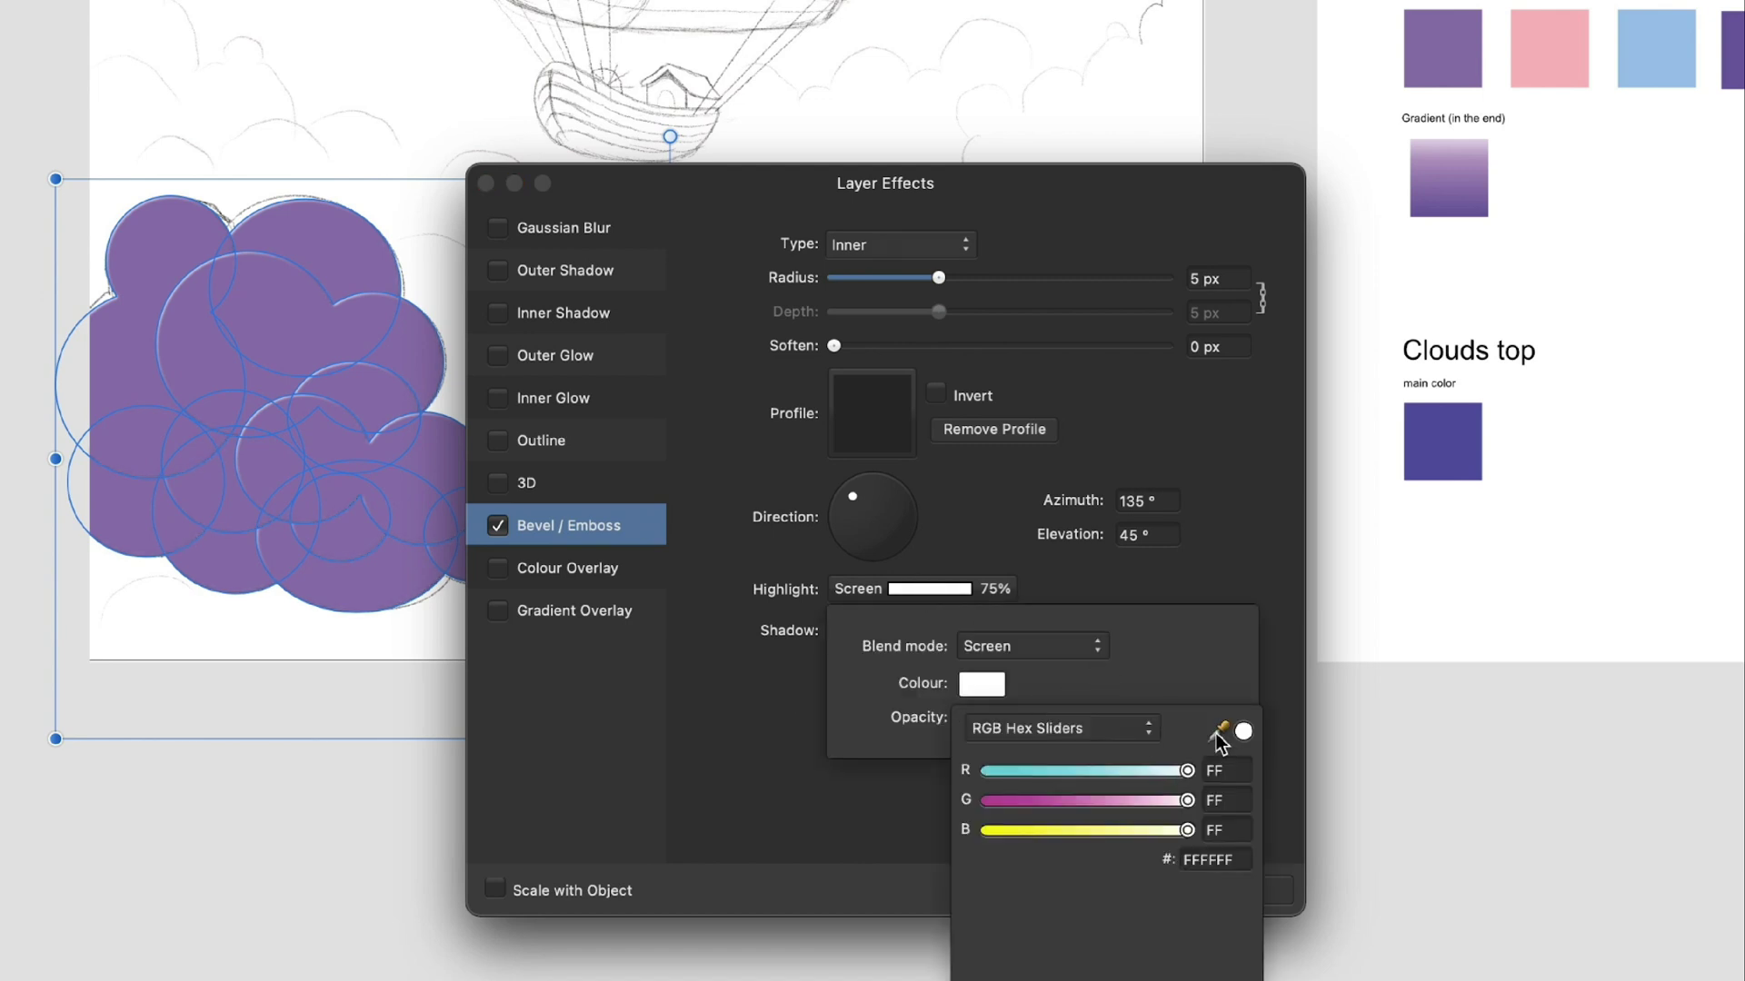
left_click_drag(1217, 731, 1554, 79)
left_click(1079, 647)
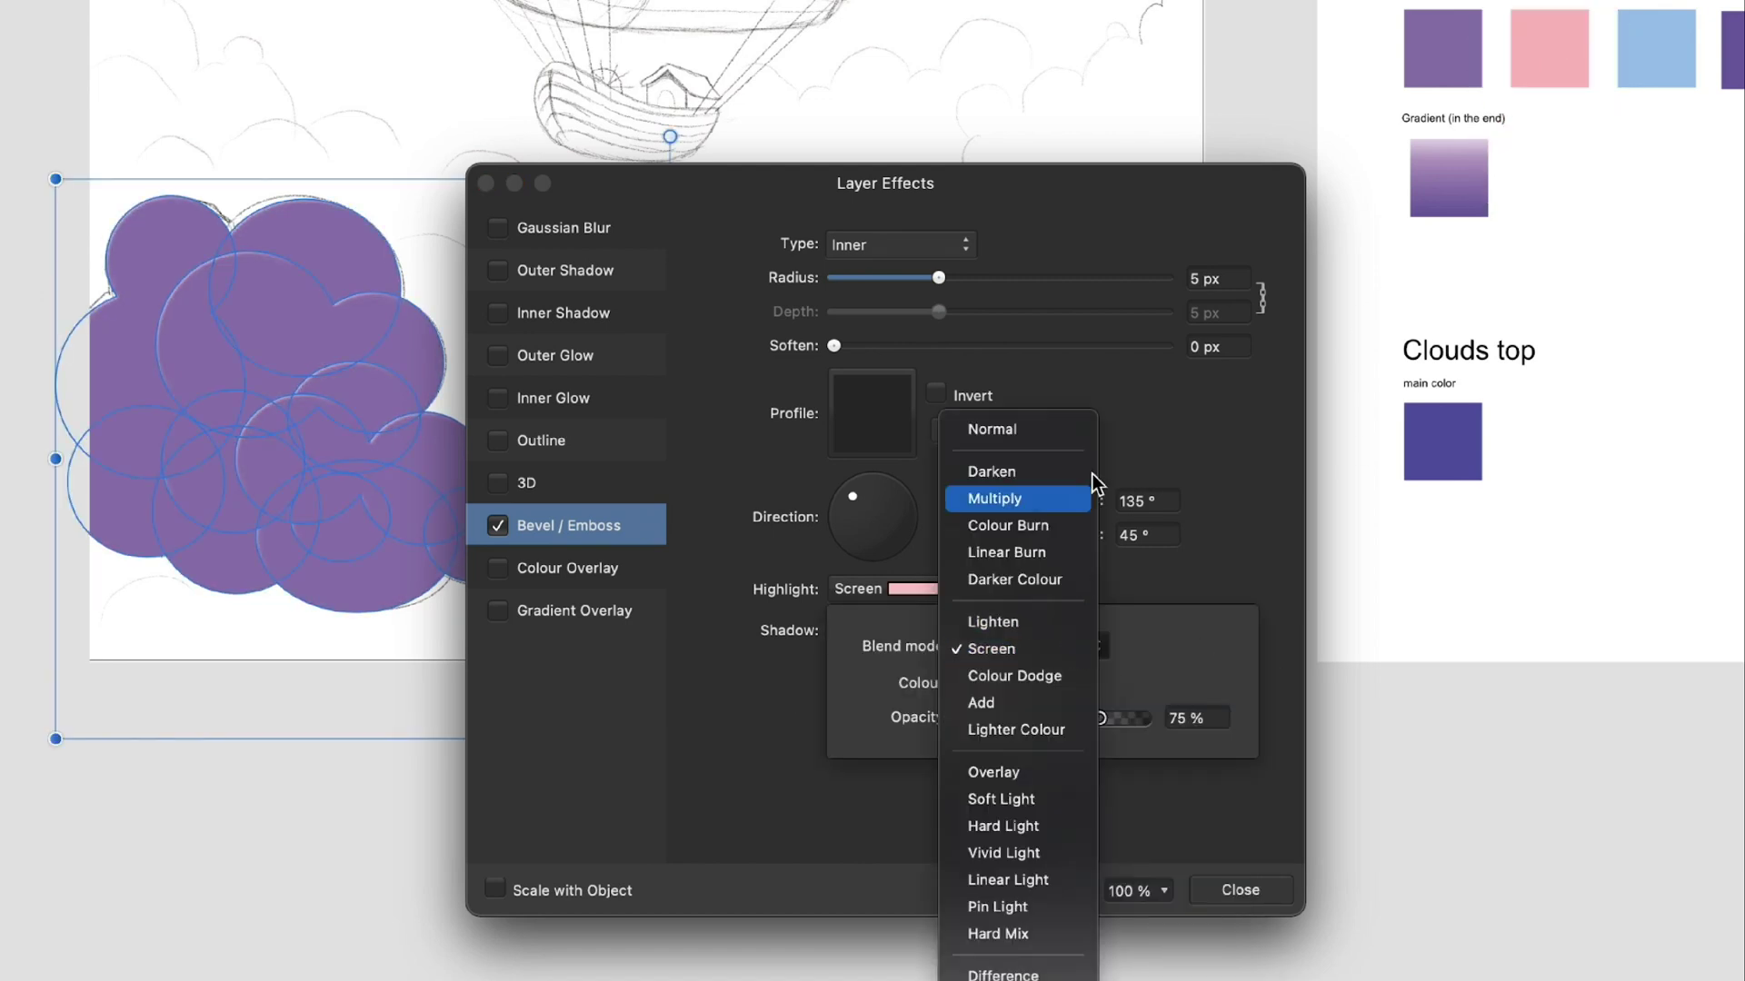
left_click(999, 428)
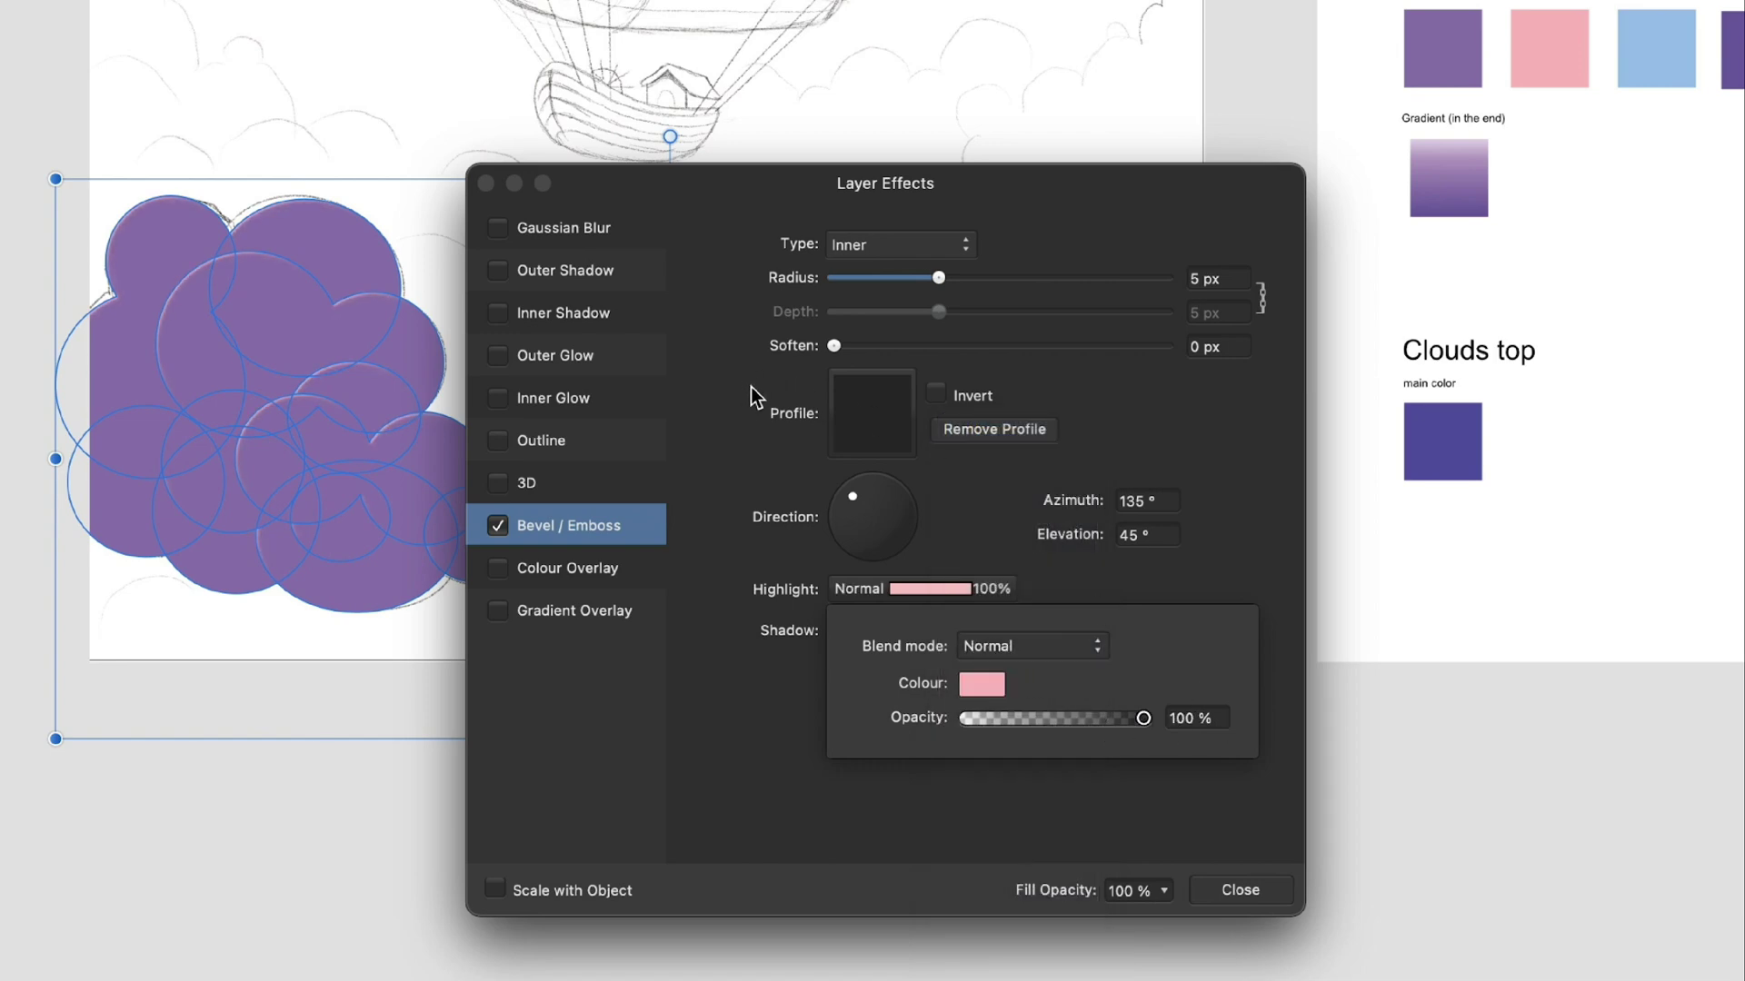
Step: Unlink the bevel's radius and depth and set radius 100 px, depth 37,5 px and soften 4 px
left_click(1261, 297)
left_click_drag(939, 277, 1167, 278)
left_click_drag(938, 312, 1082, 312)
left_click_drag(856, 345, 945, 346)
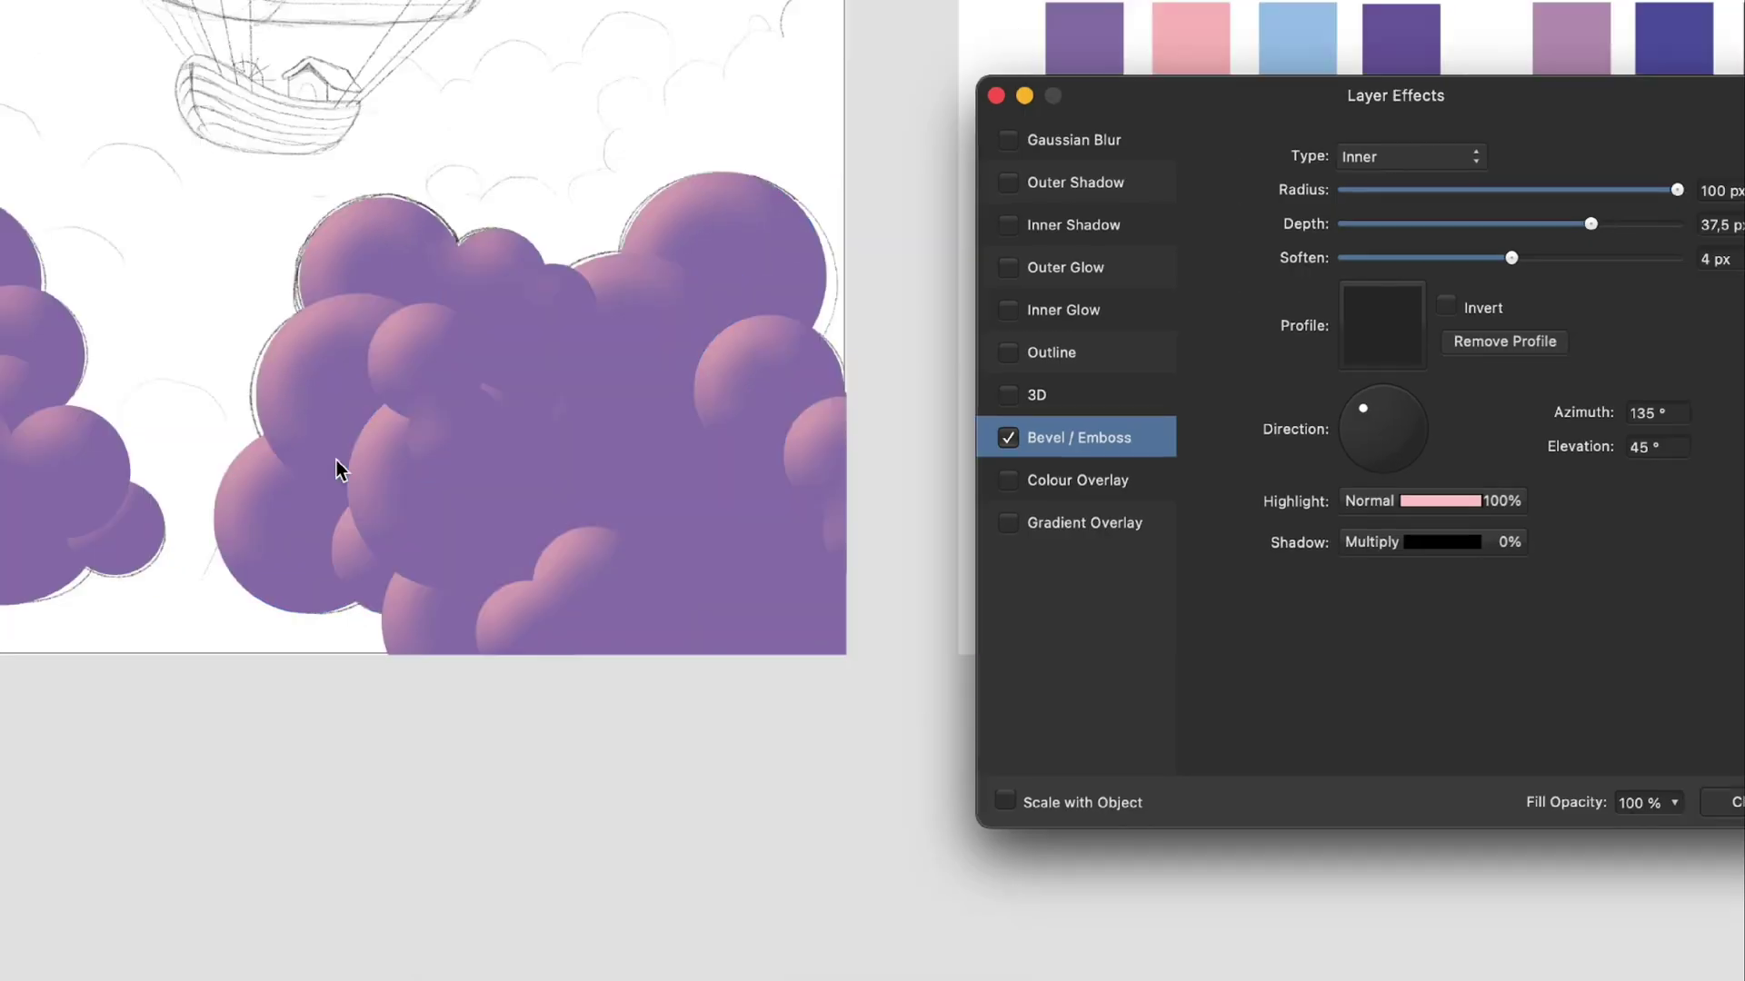
Step: Apply the fourth standard profile to the bevel, invert it, and set azimuth 16° and elevation 43°
left_click_drag(1389, 97, 1234, 40)
left_click(1247, 282)
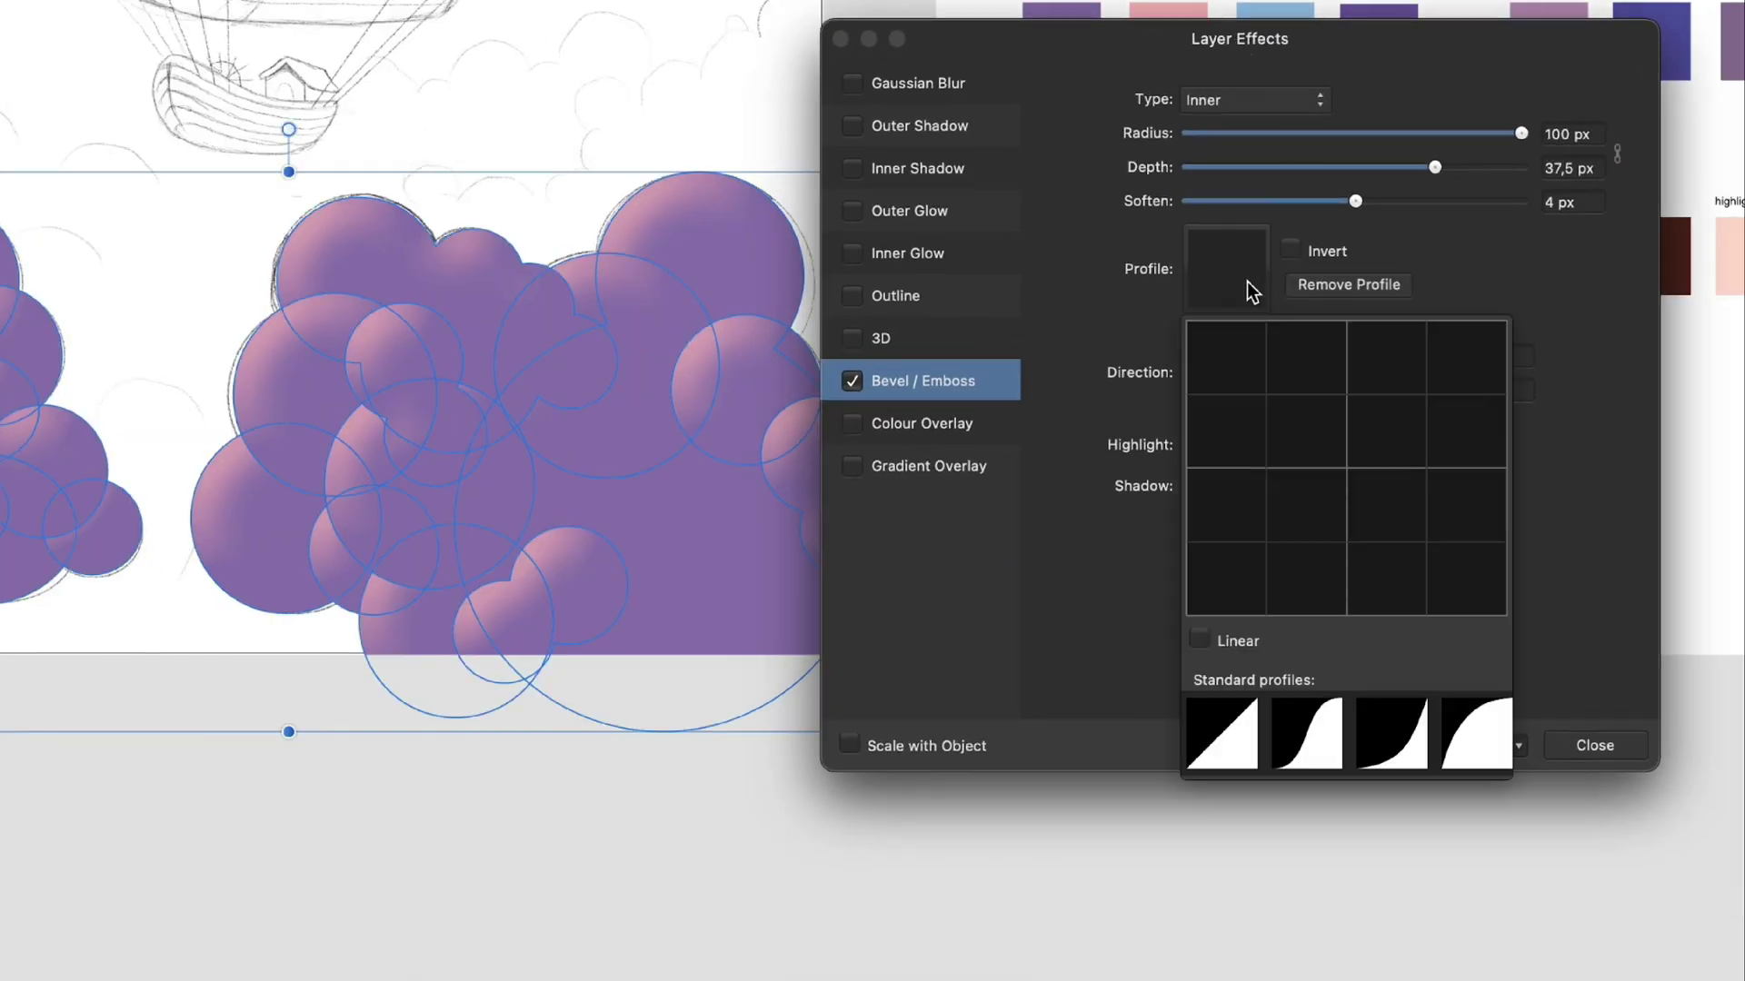
left_click(1494, 753)
left_click(1208, 46)
mouse_move(1236, 391)
left_mouse_down()
mouse_move(1257, 372)
mouse_move(1203, 383)
left_mouse_up()
left_click(1290, 250)
key("Return")
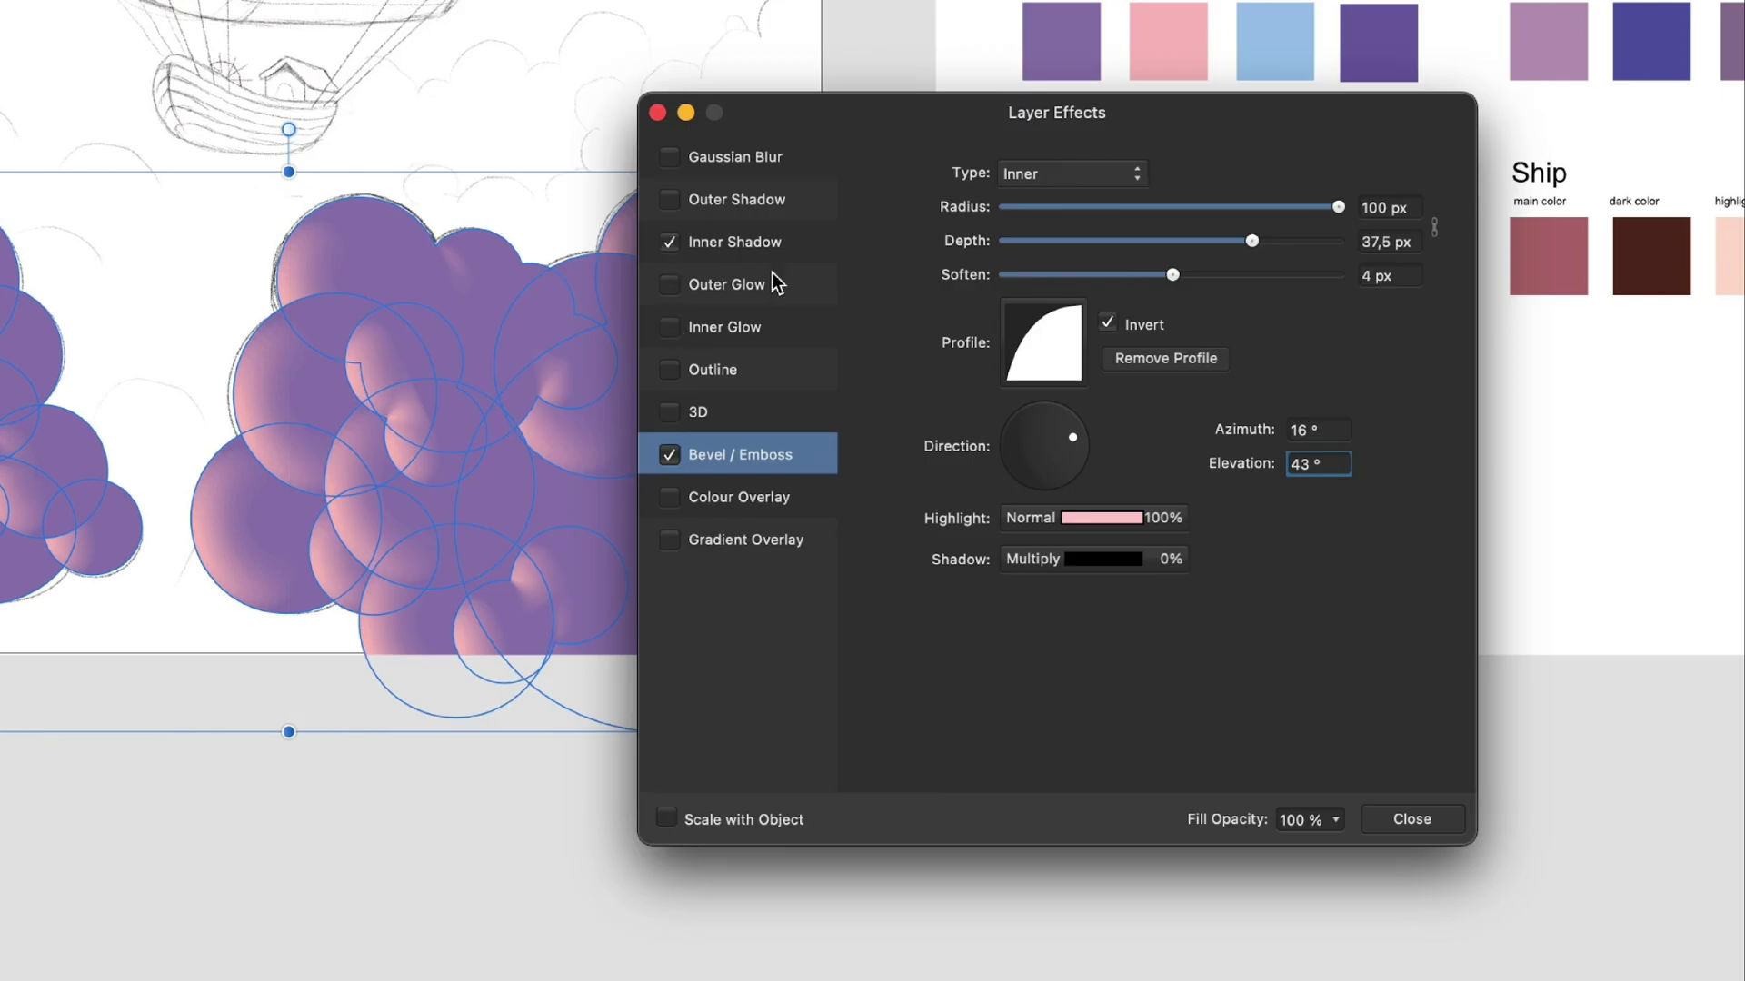
Step: Set the inner shadow to Normal blend mode with the light blue inner shadow swatch, a radius of about 44 px and an increased offset
left_click(768, 244)
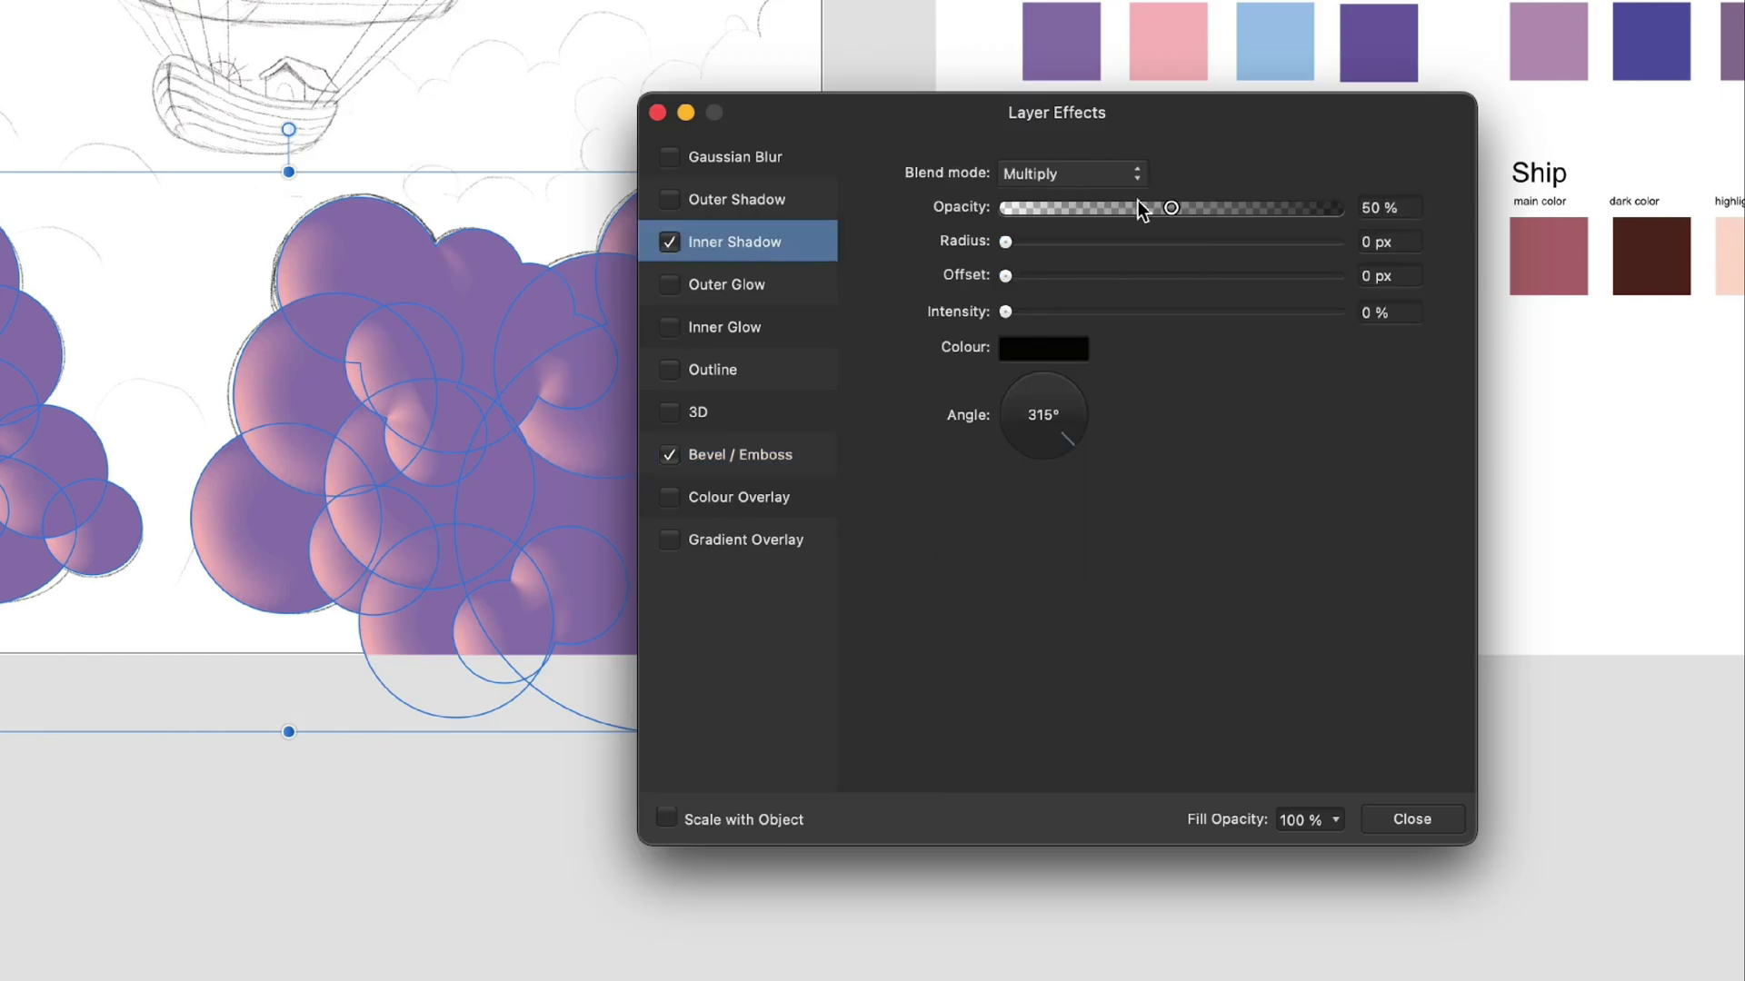
left_click(1100, 181)
left_click(1081, 111)
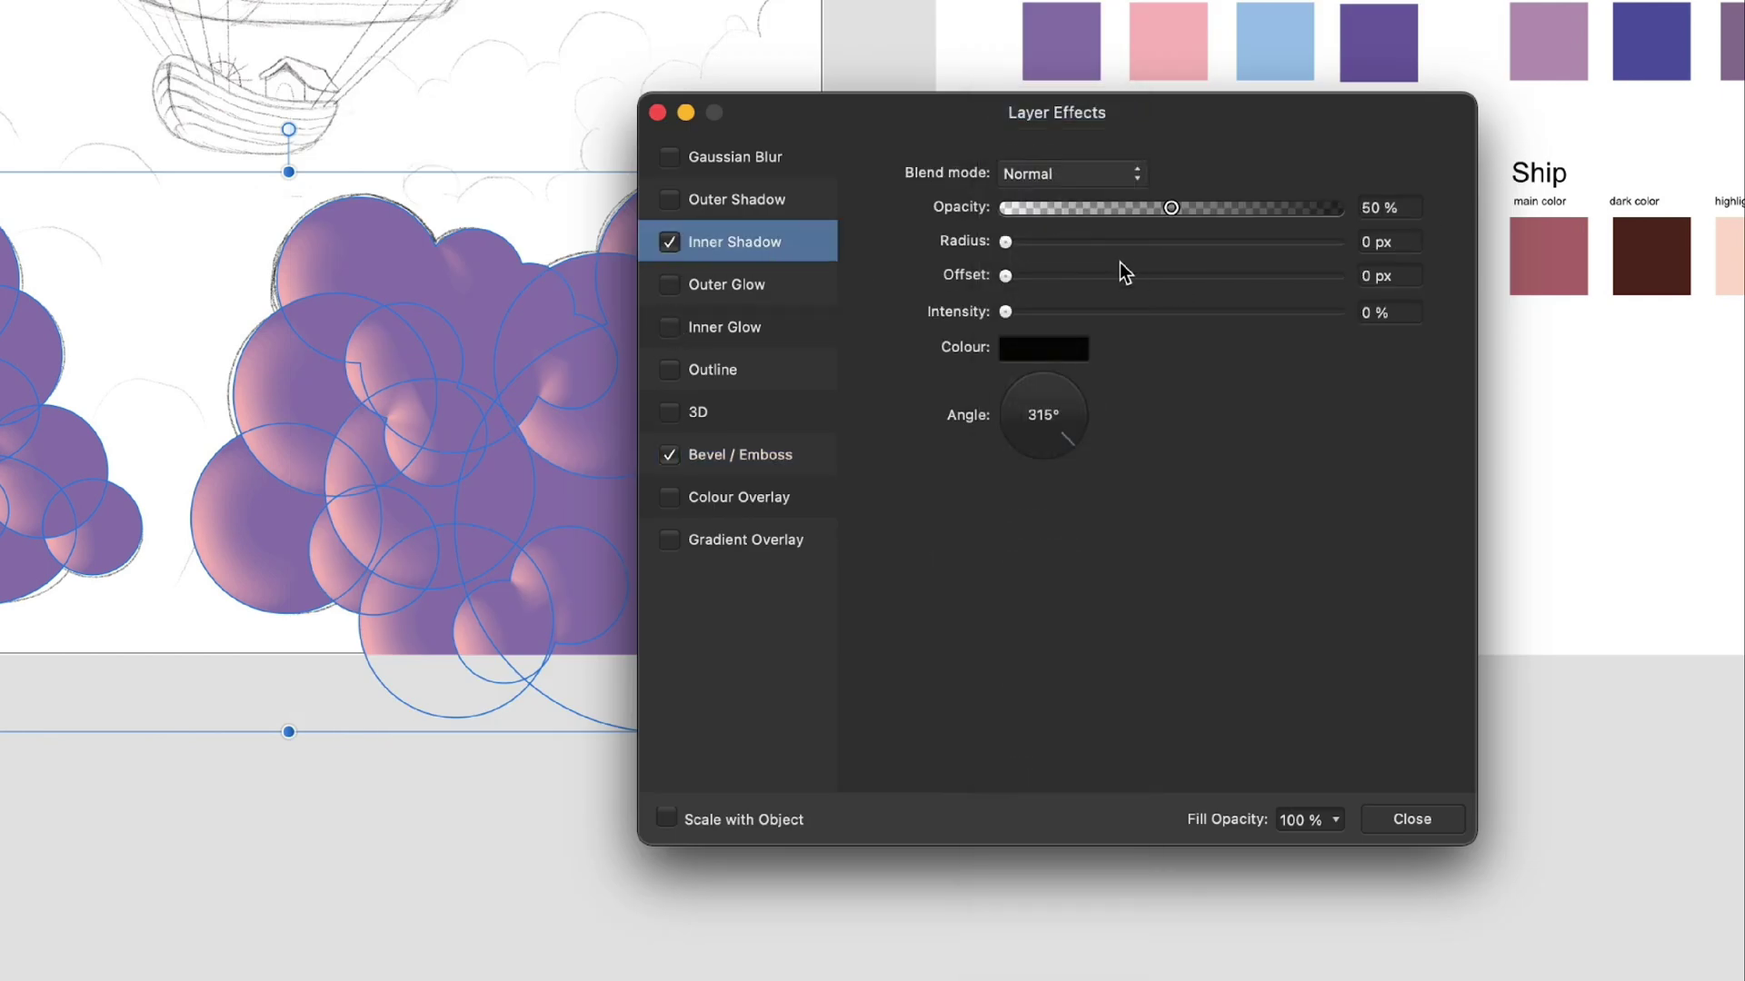
left_click(1047, 354)
left_click(1258, 393)
left_click(1275, 41)
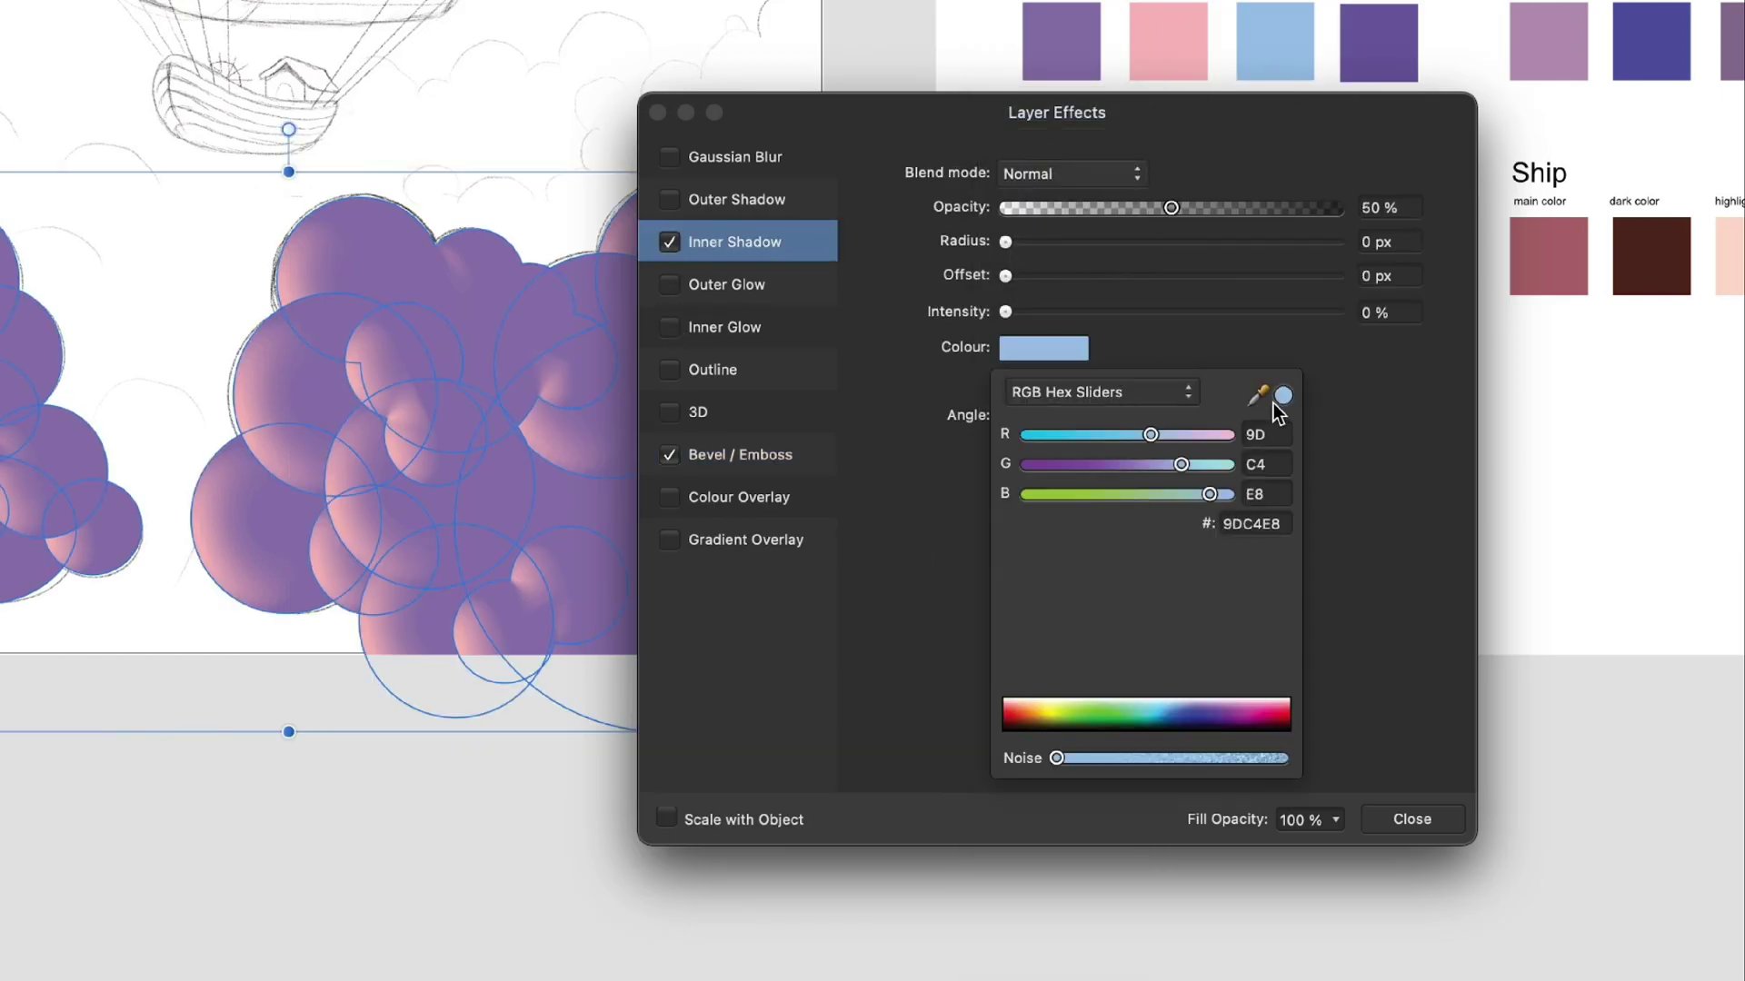
left_click(1406, 414)
left_click_drag(1005, 241, 1018, 243)
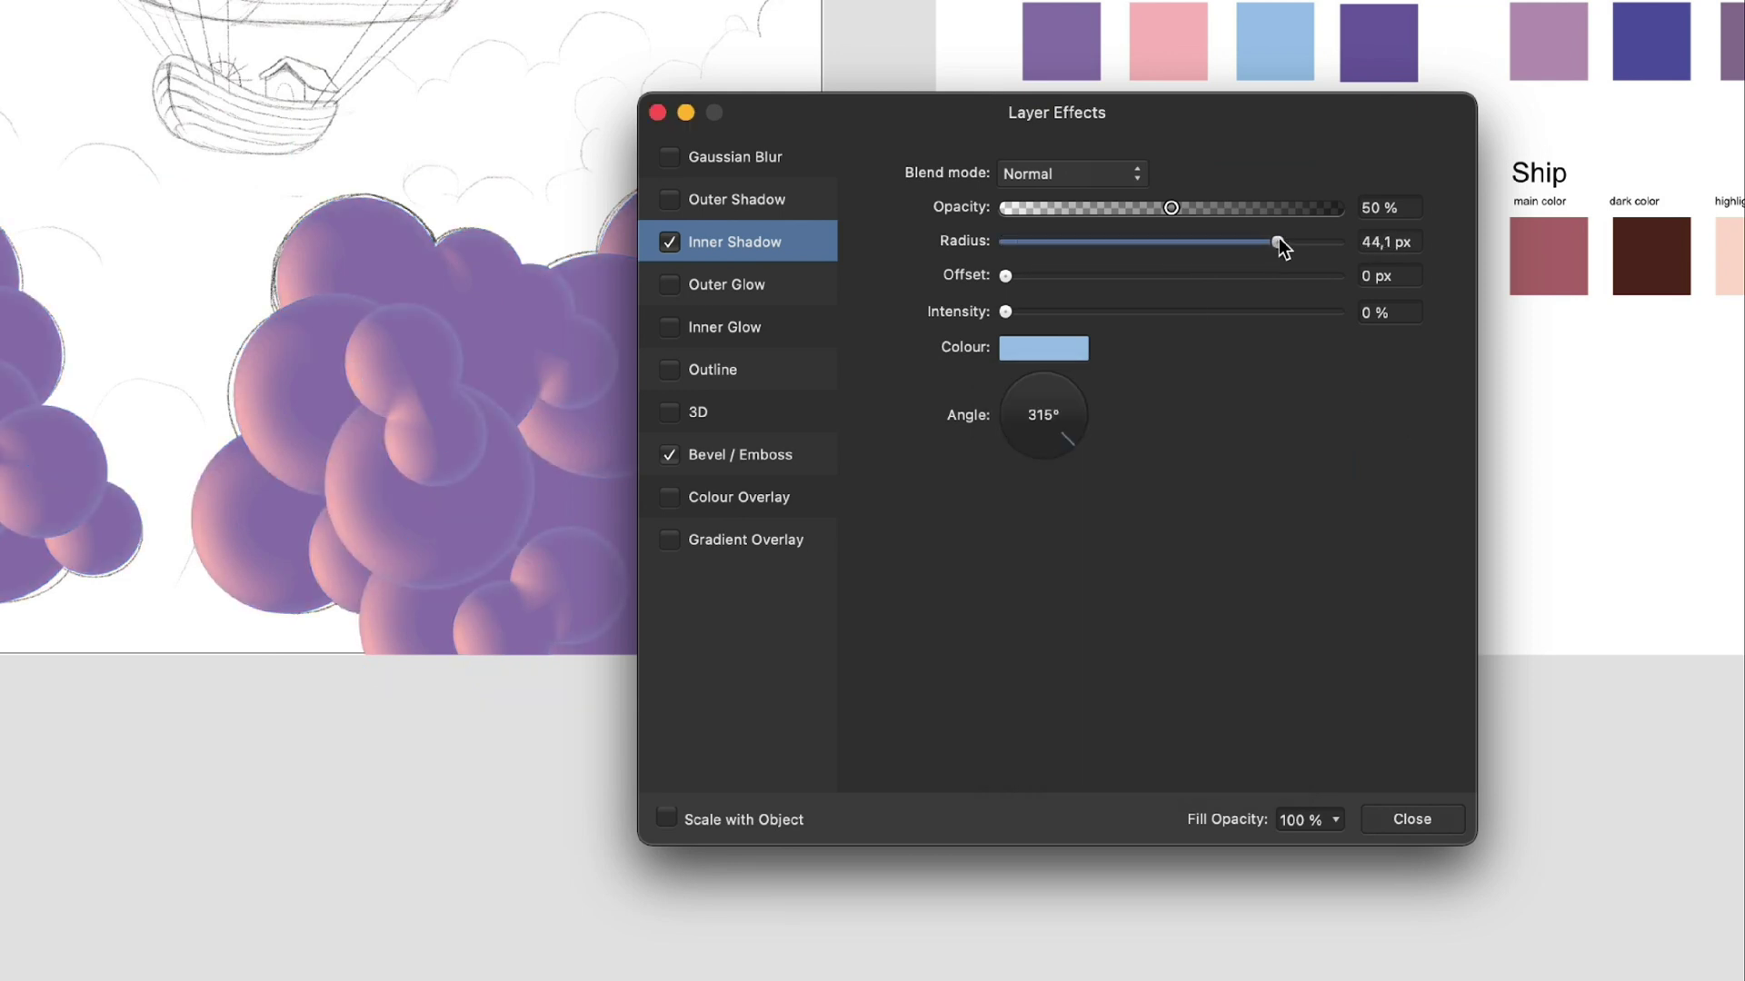
left_click_drag(1173, 277, 1195, 277)
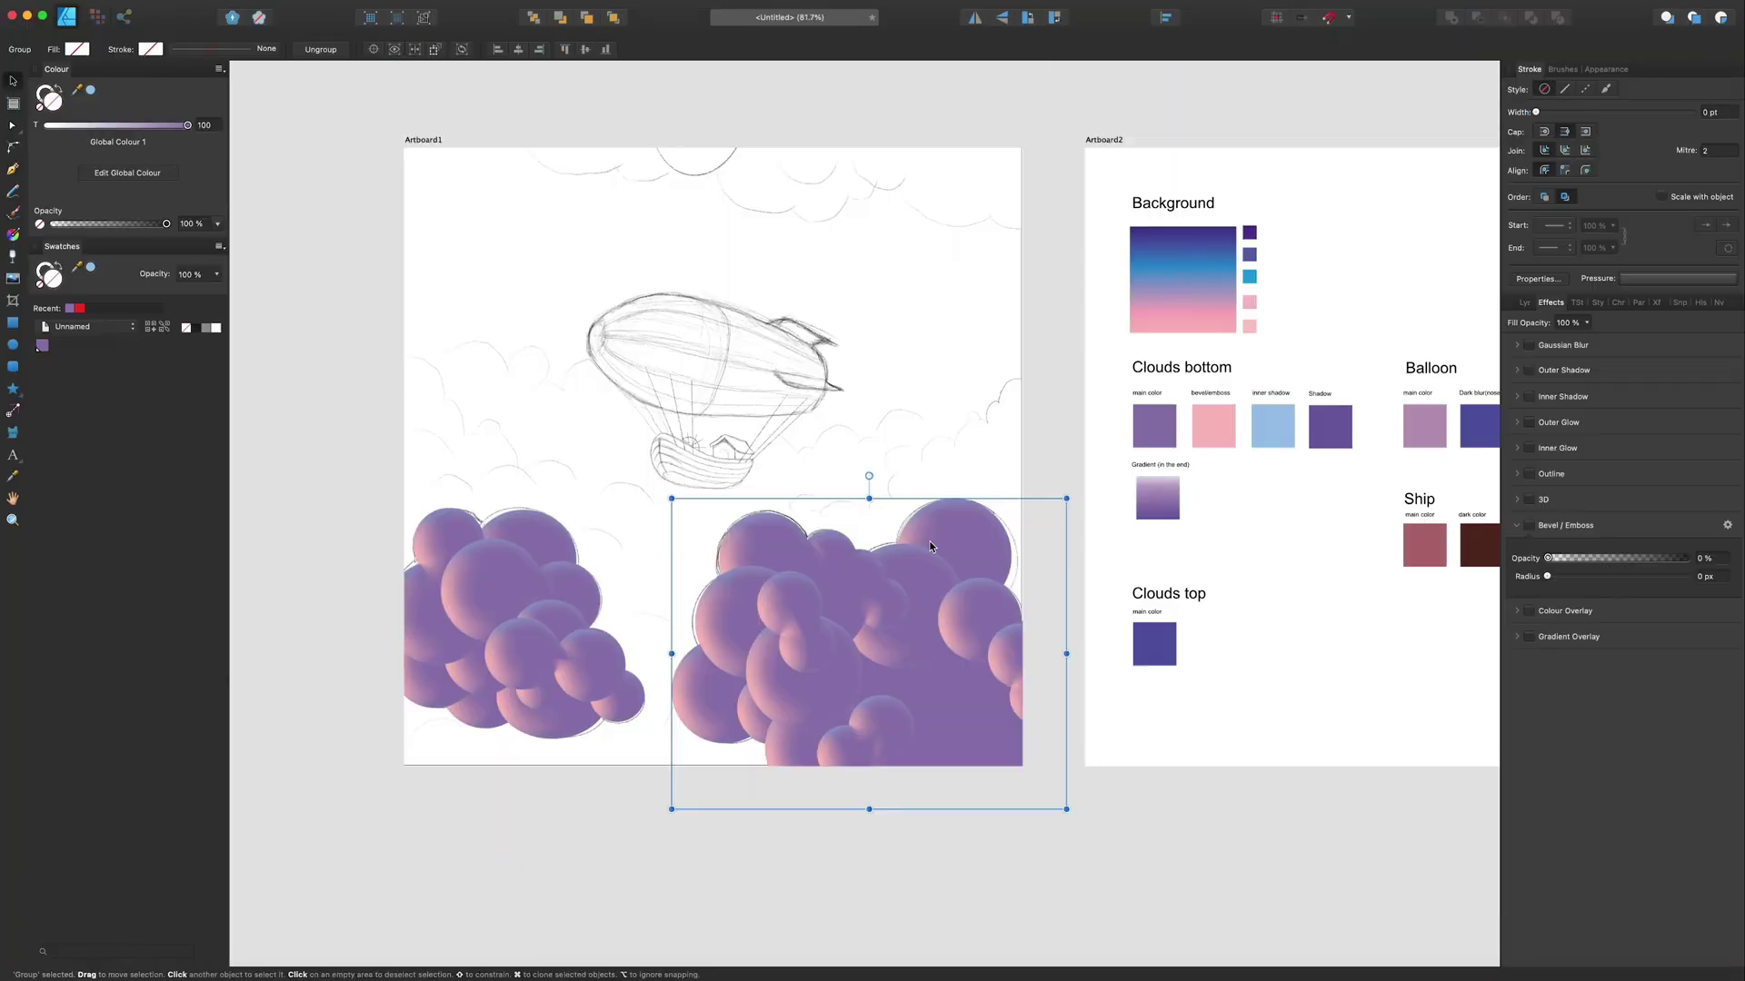
Step: Draw a circle over the right cloud's uppermost ball and fill it with a new global colour sampled from the Shadow swatch
left_click(15, 346)
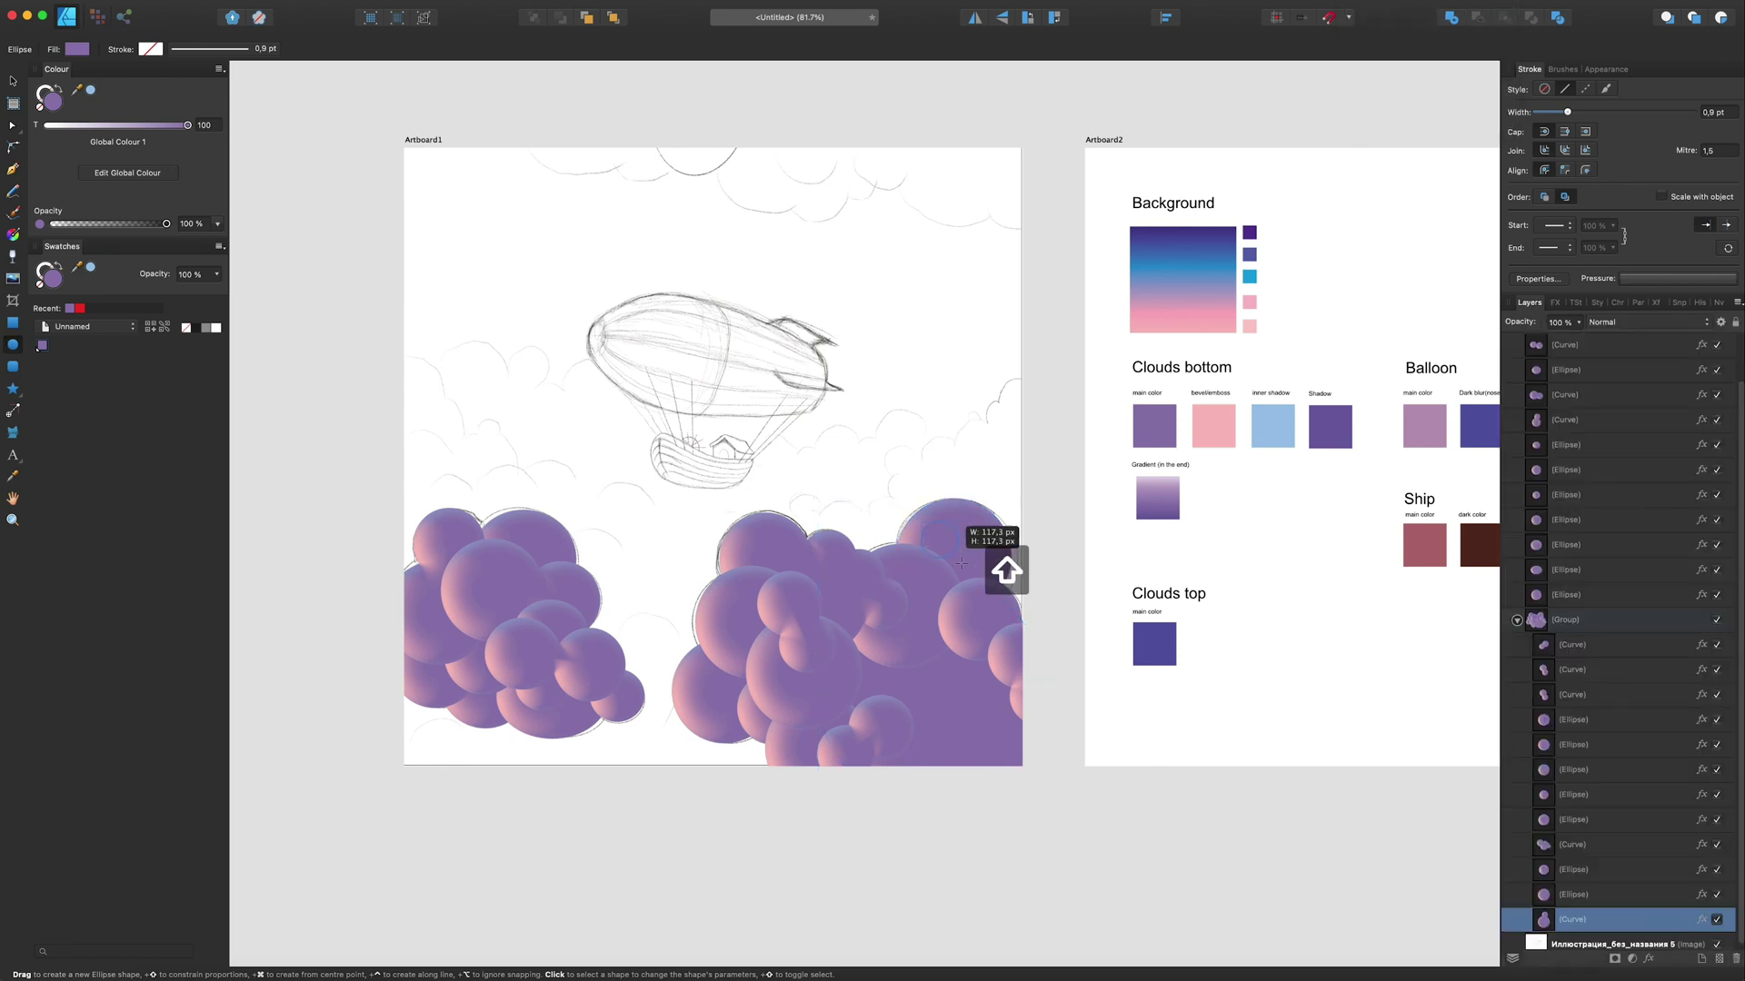
left_click_drag(921, 521, 996, 597)
left_click_drag(79, 269, 1266, 409)
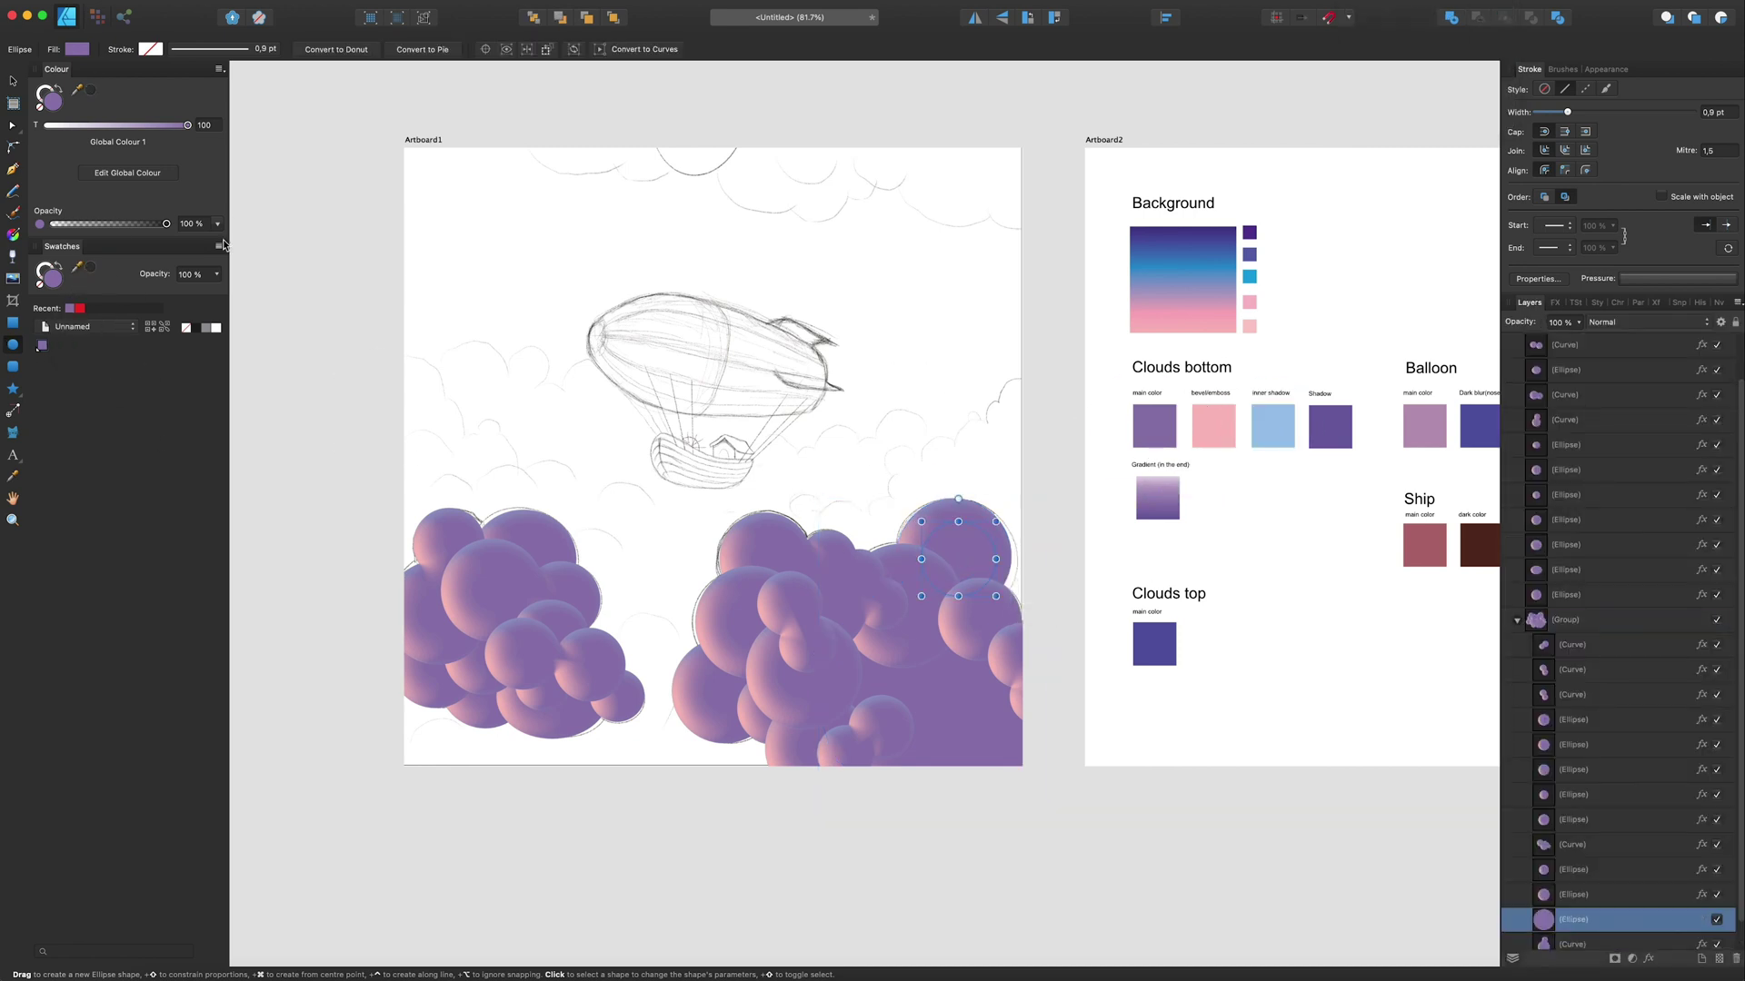
left_click(219, 247)
left_click(245, 265)
left_click(1054, 443)
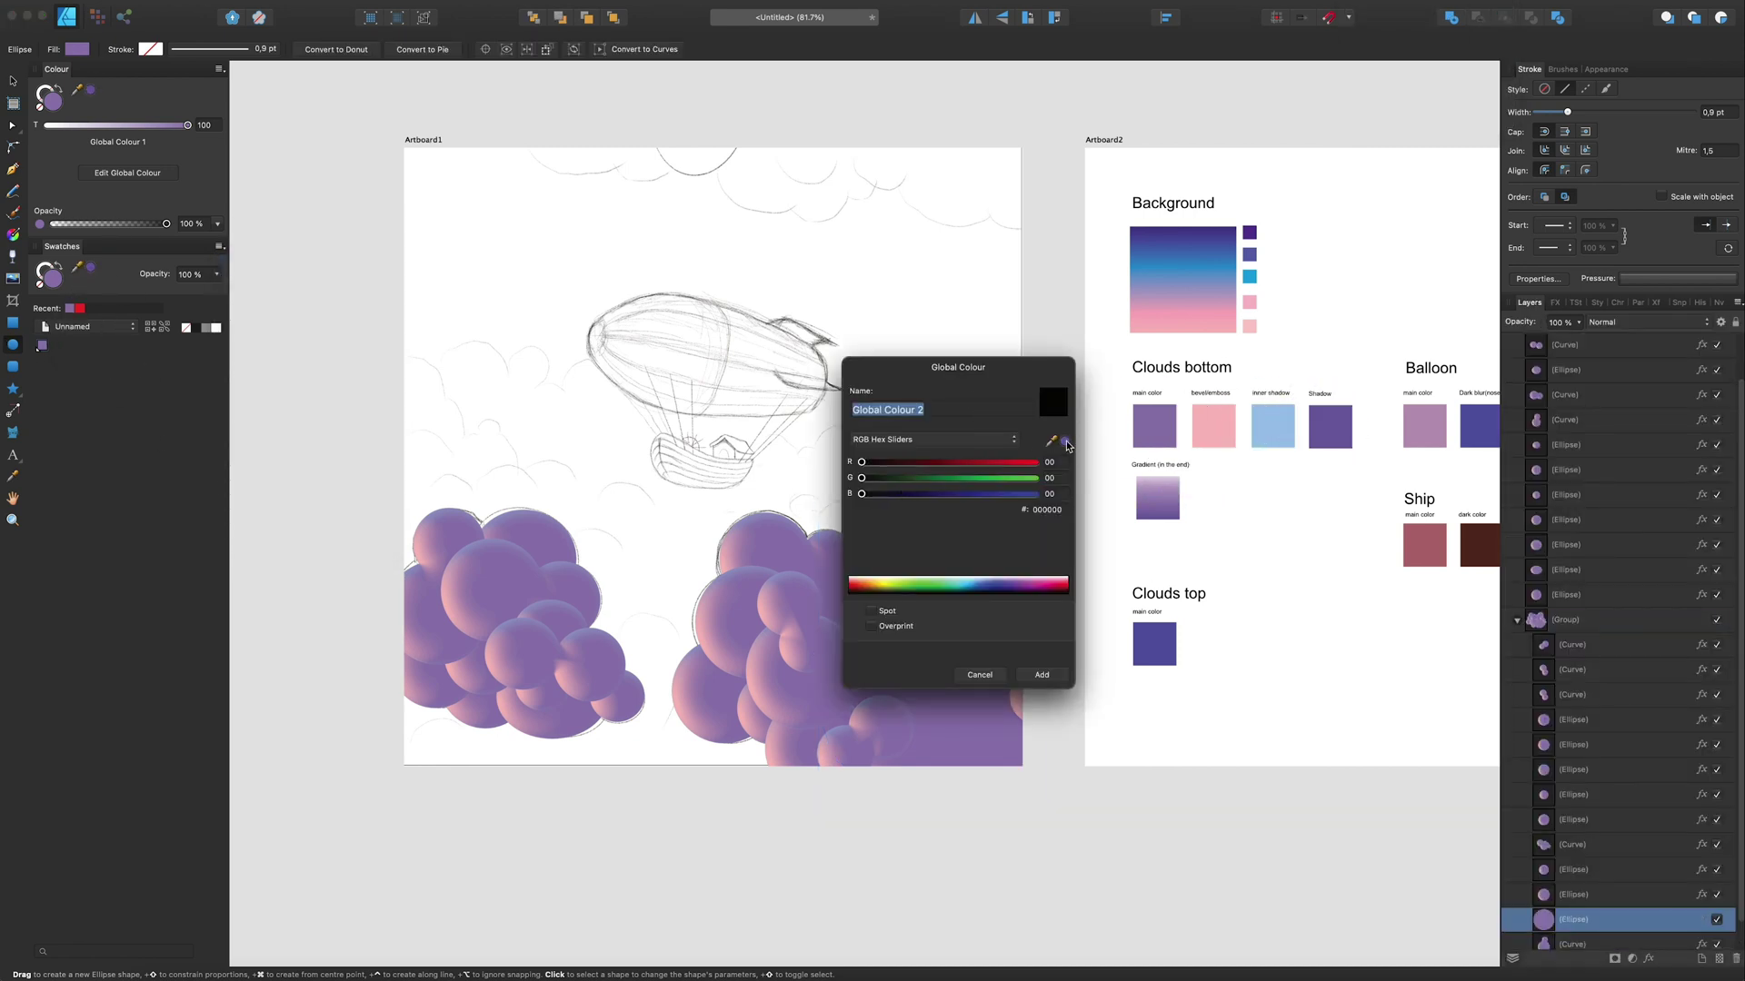
left_click(1322, 432)
key("Return")
left_click(58, 346)
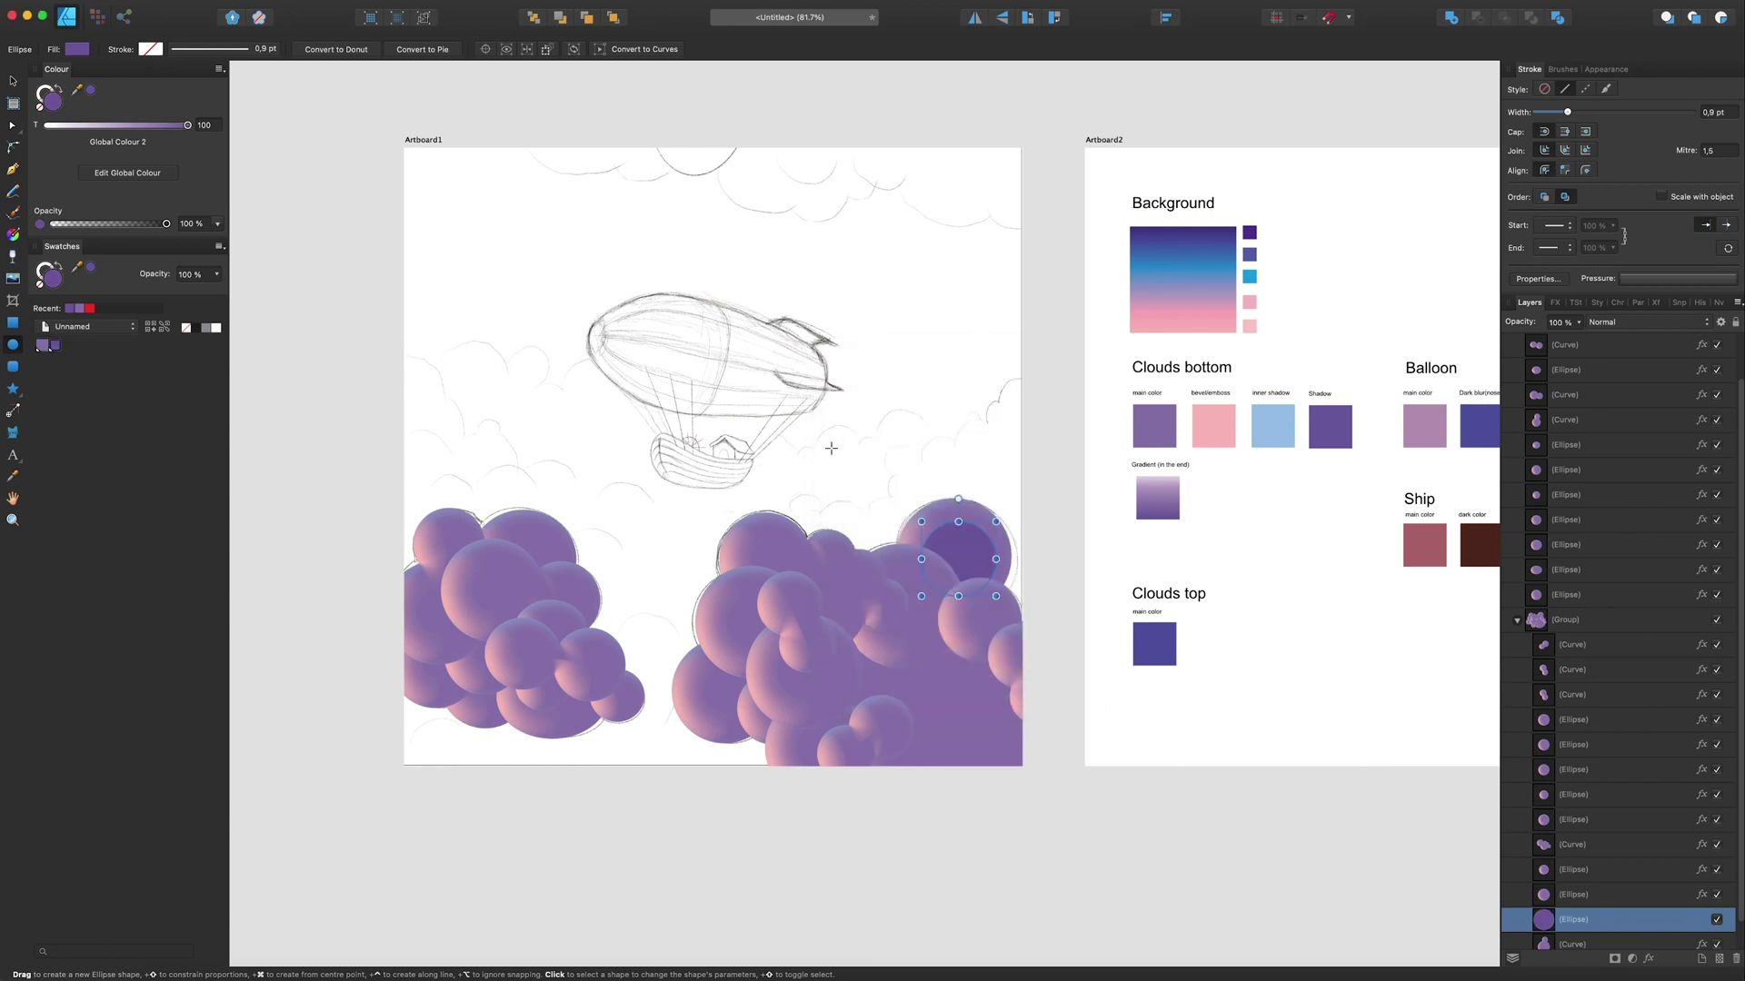
Step: Add a Gaussian Blur of about 33,5 px to the shadow circle
left_click(1556, 302)
left_click(1518, 527)
left_click(1531, 348)
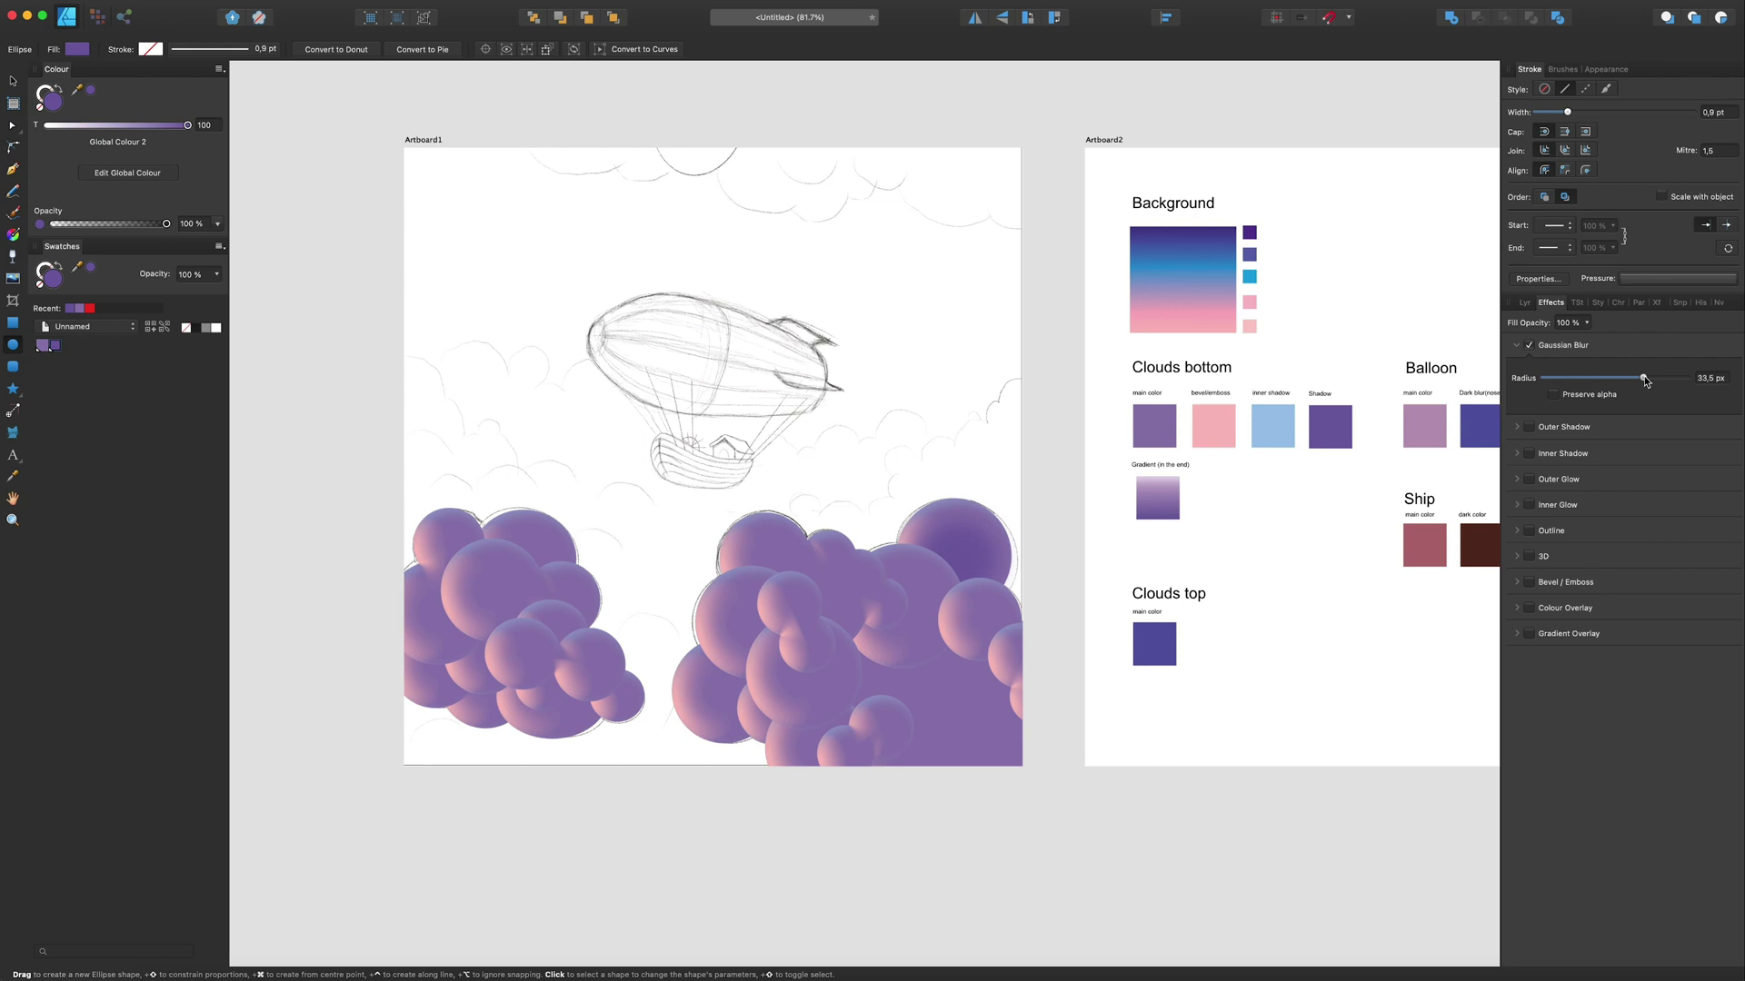
Step: Set the shadow circle's blend mode to Multiply and its layer opacity to 63%
left_click(1526, 303)
left_click(1608, 323)
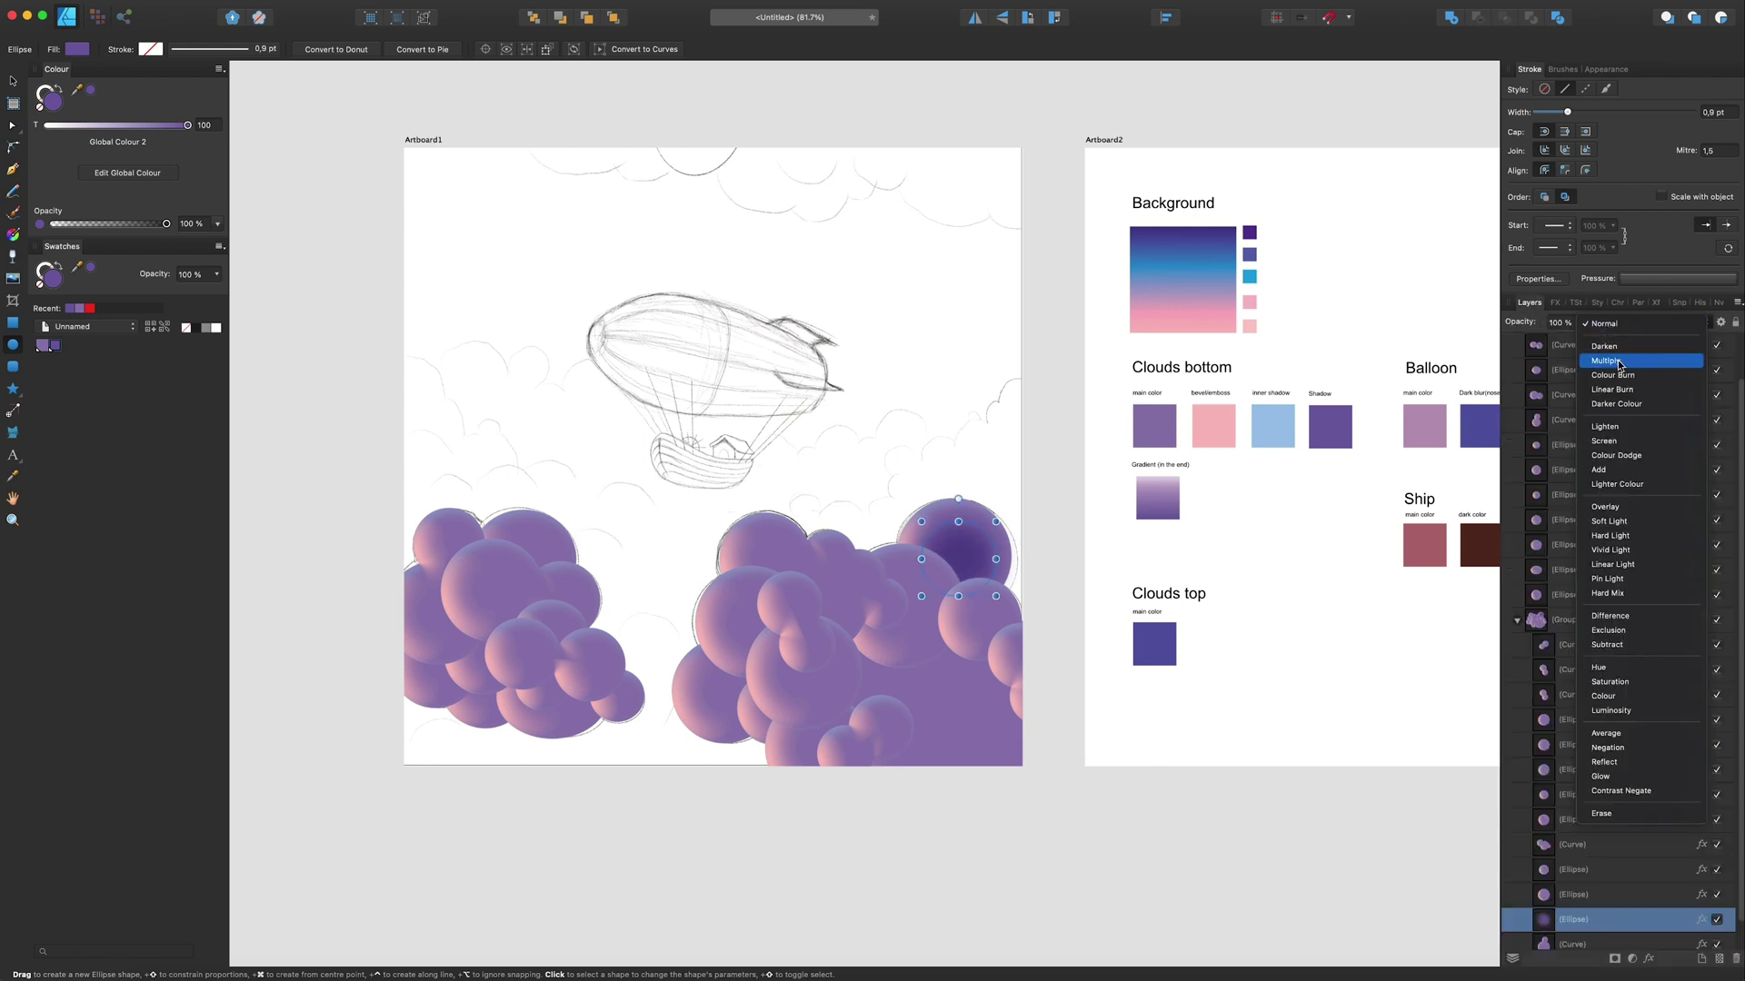
left_click(1619, 362)
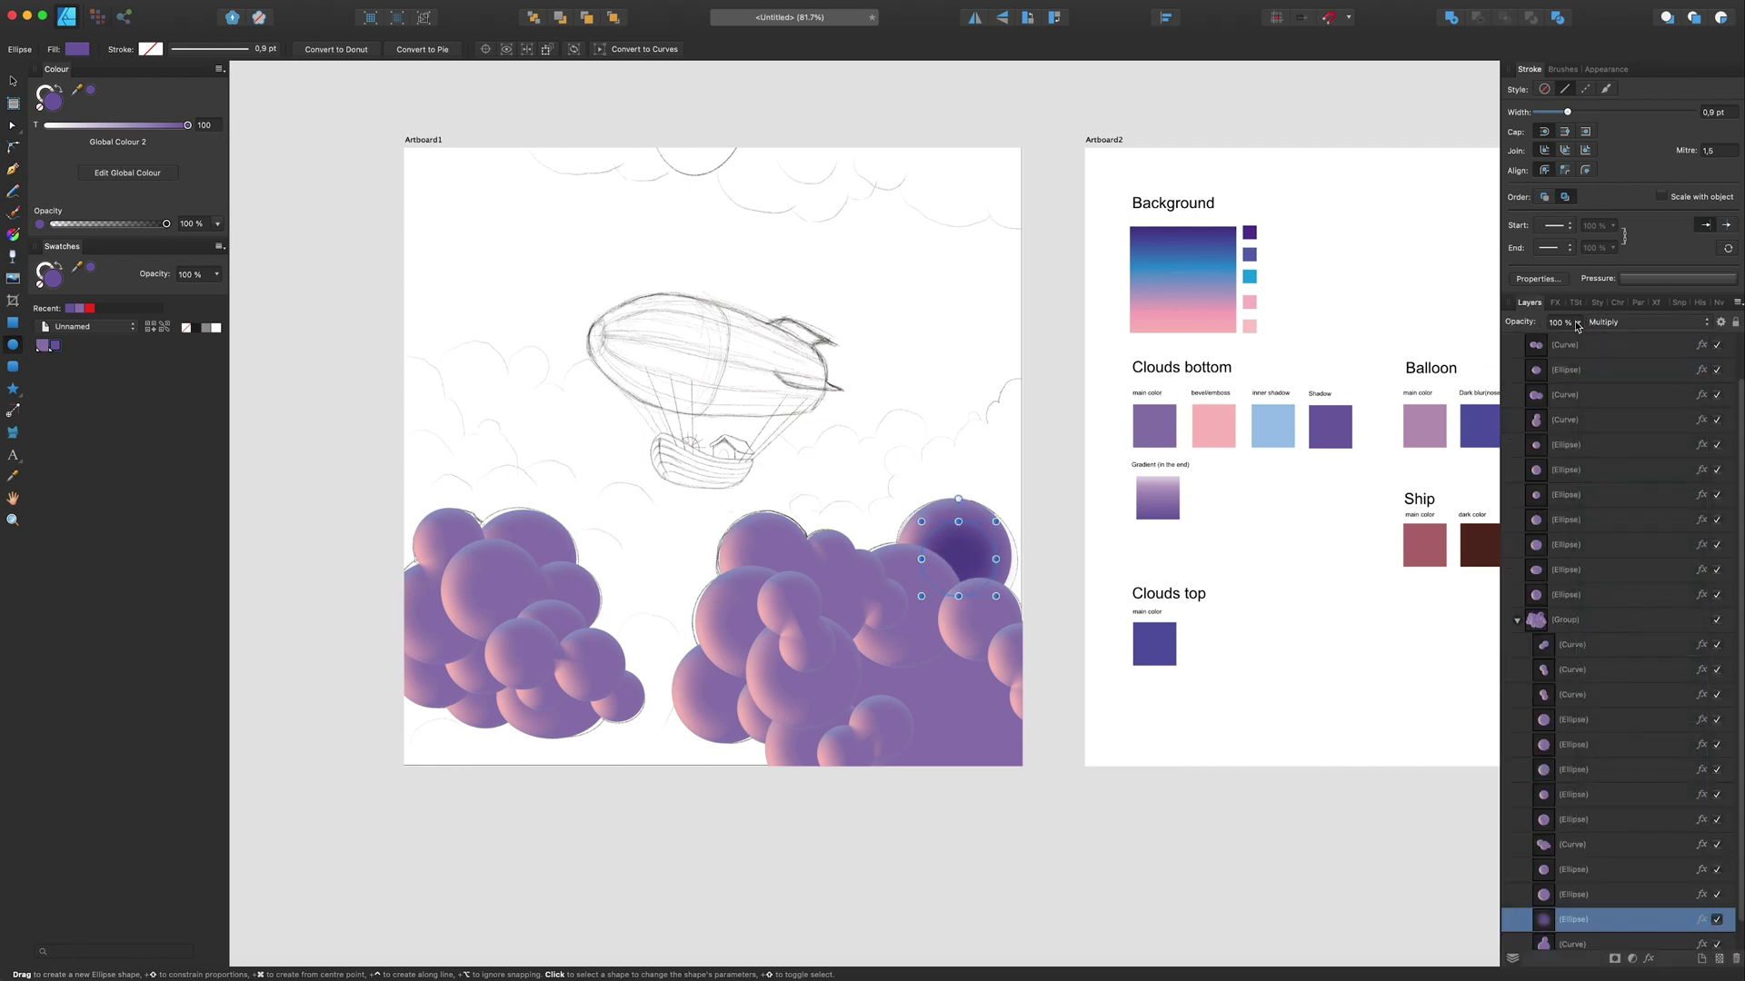
left_click(1581, 324)
left_click(1581, 326)
left_click(1581, 325)
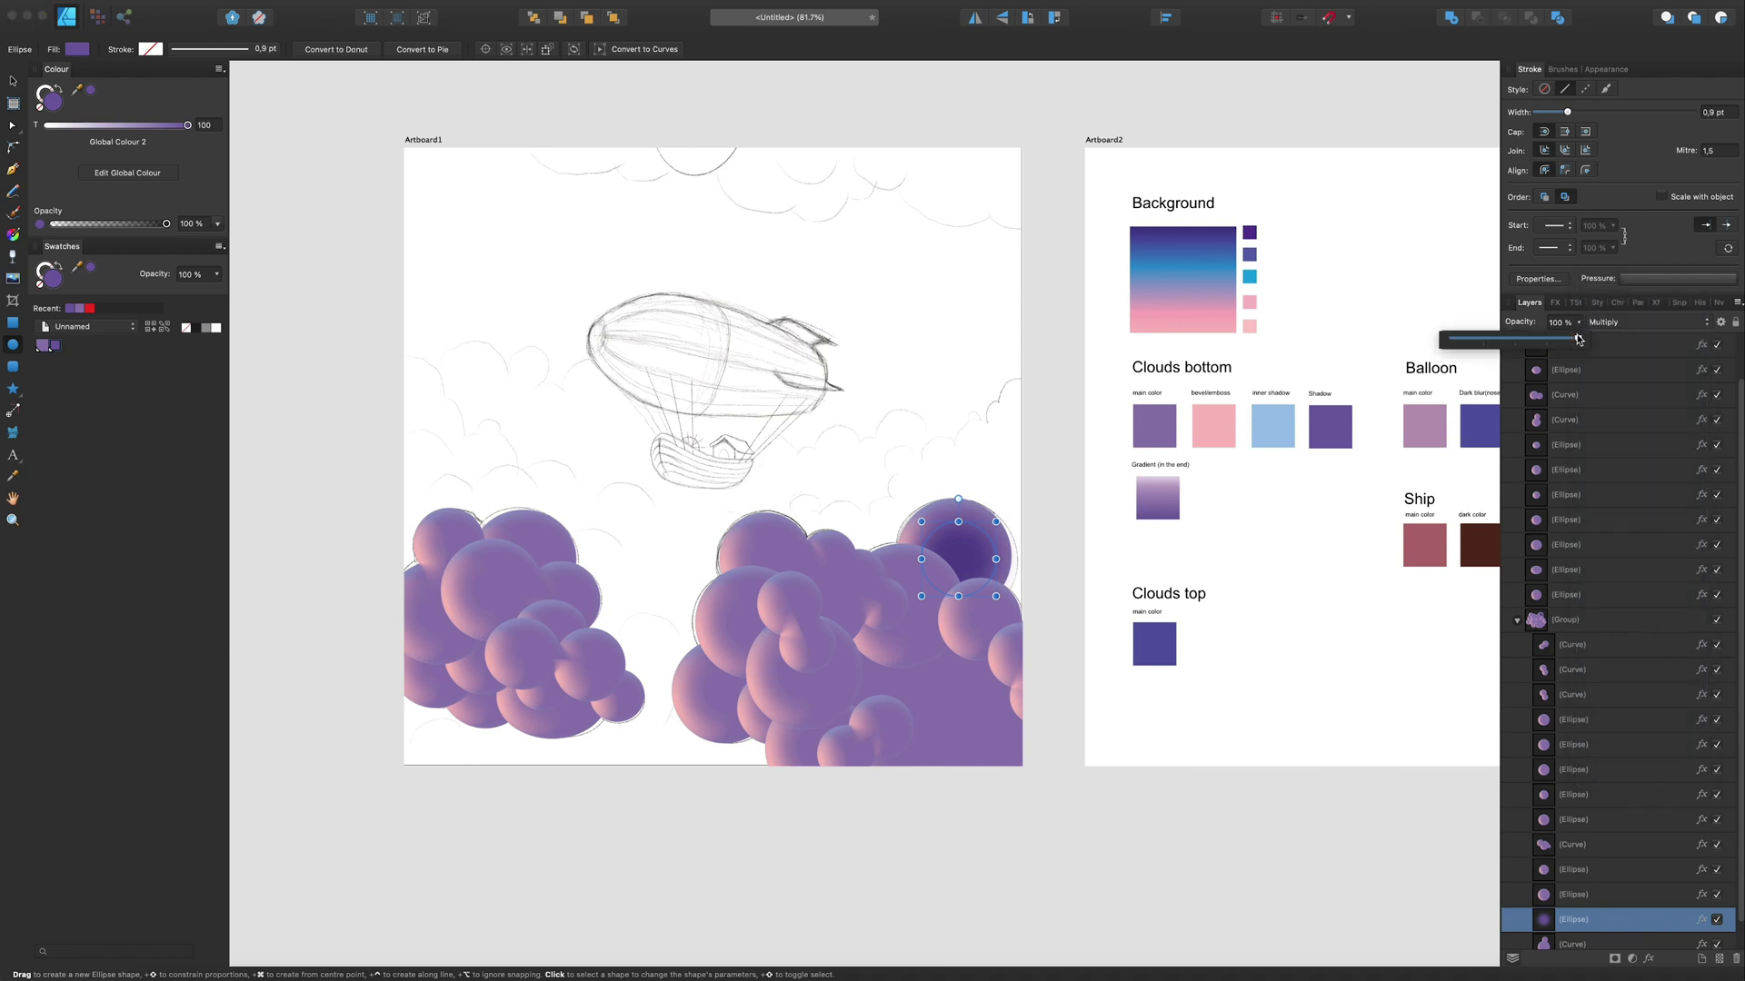
left_click_drag(1582, 338, 1534, 339)
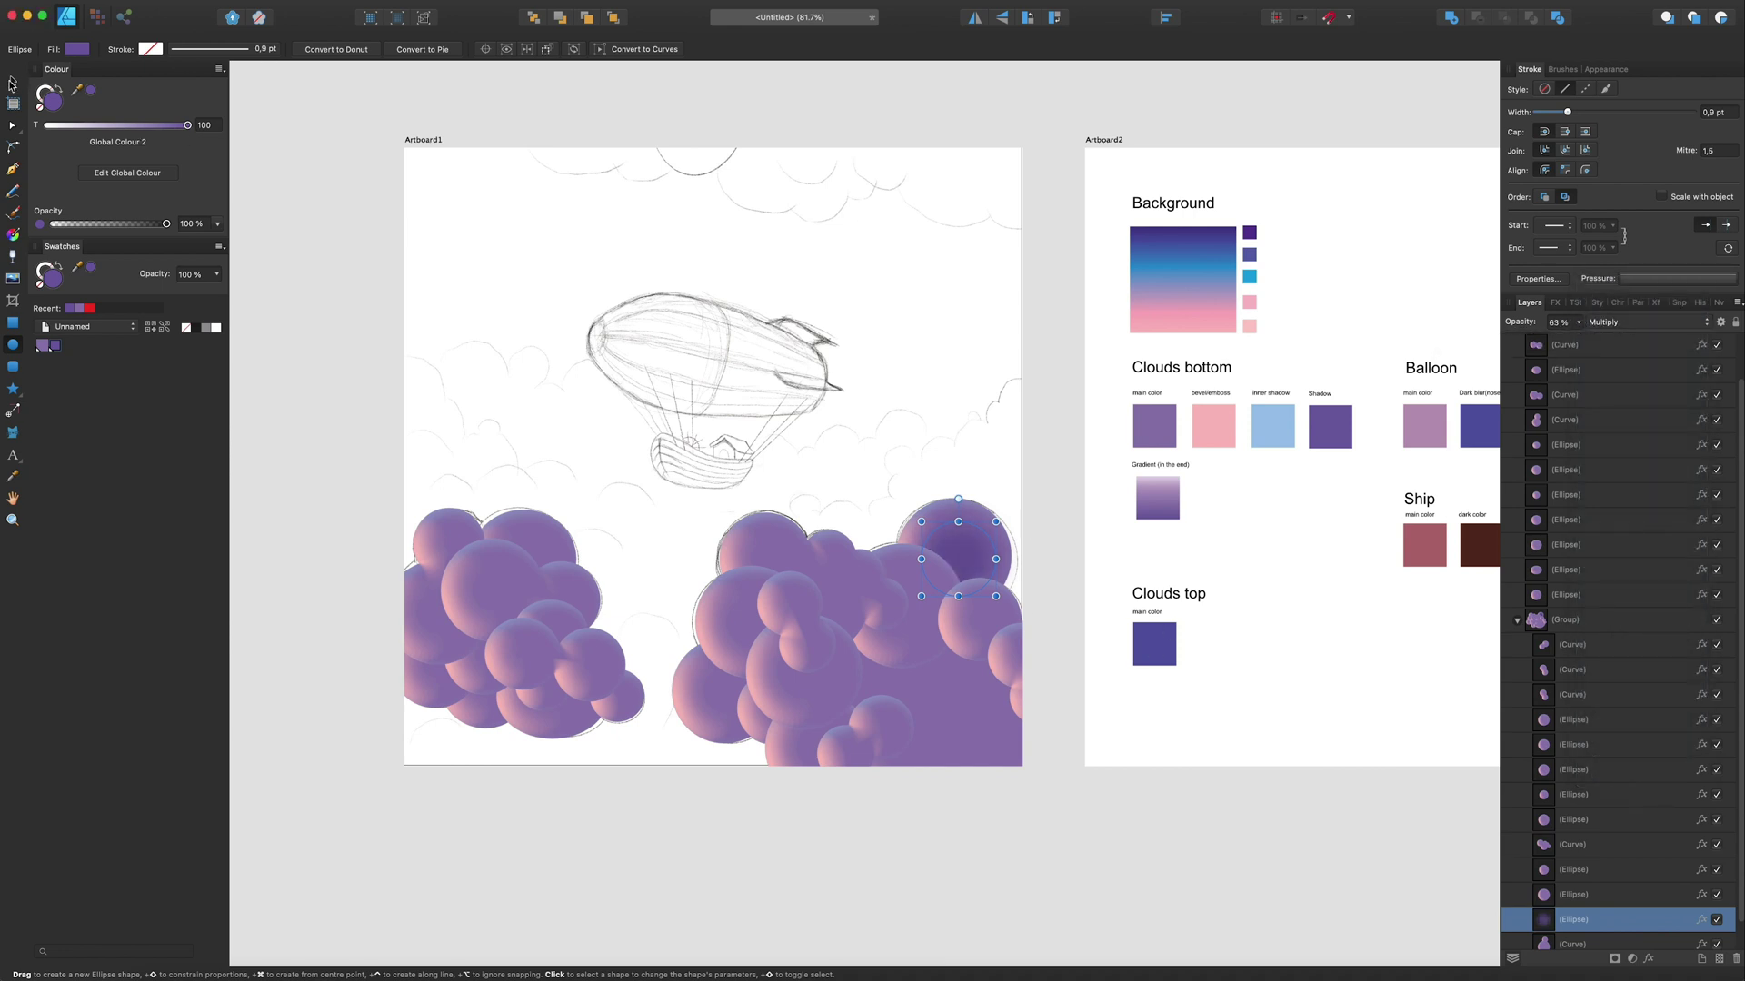
Step: Fade the shadow circle with a linear transparency gradient and raise its layer opacity to 91%
key("y")
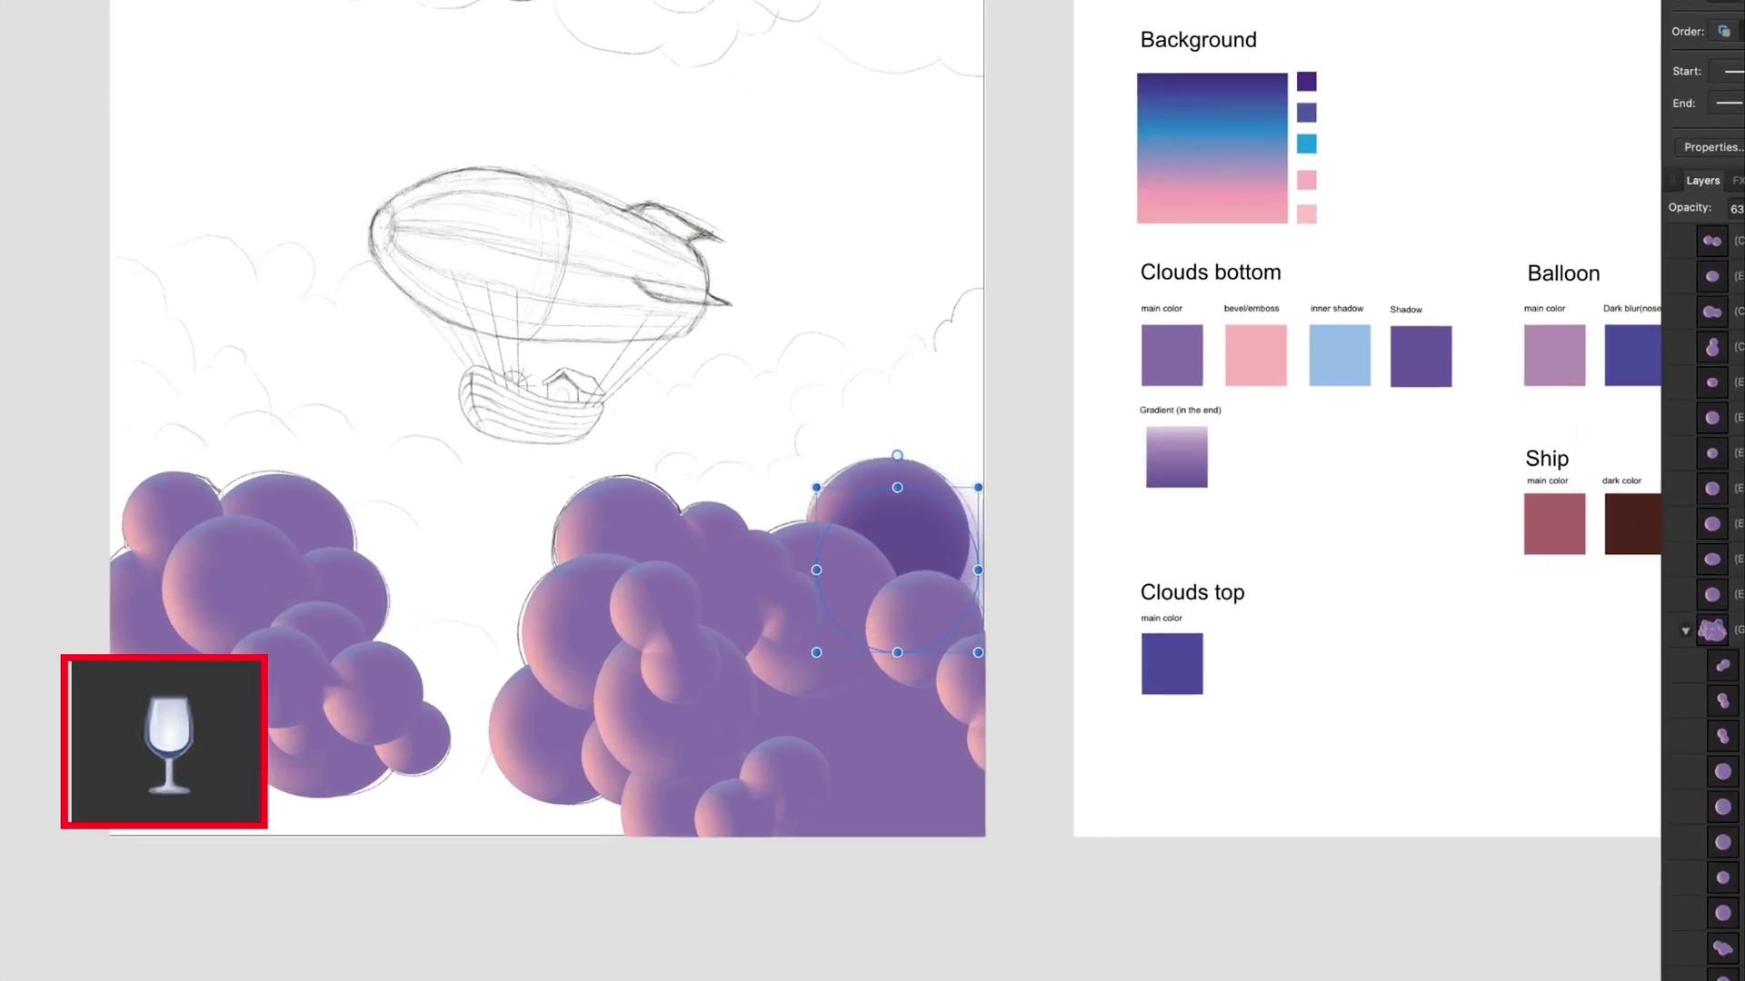
left_click_drag(847, 592, 932, 497)
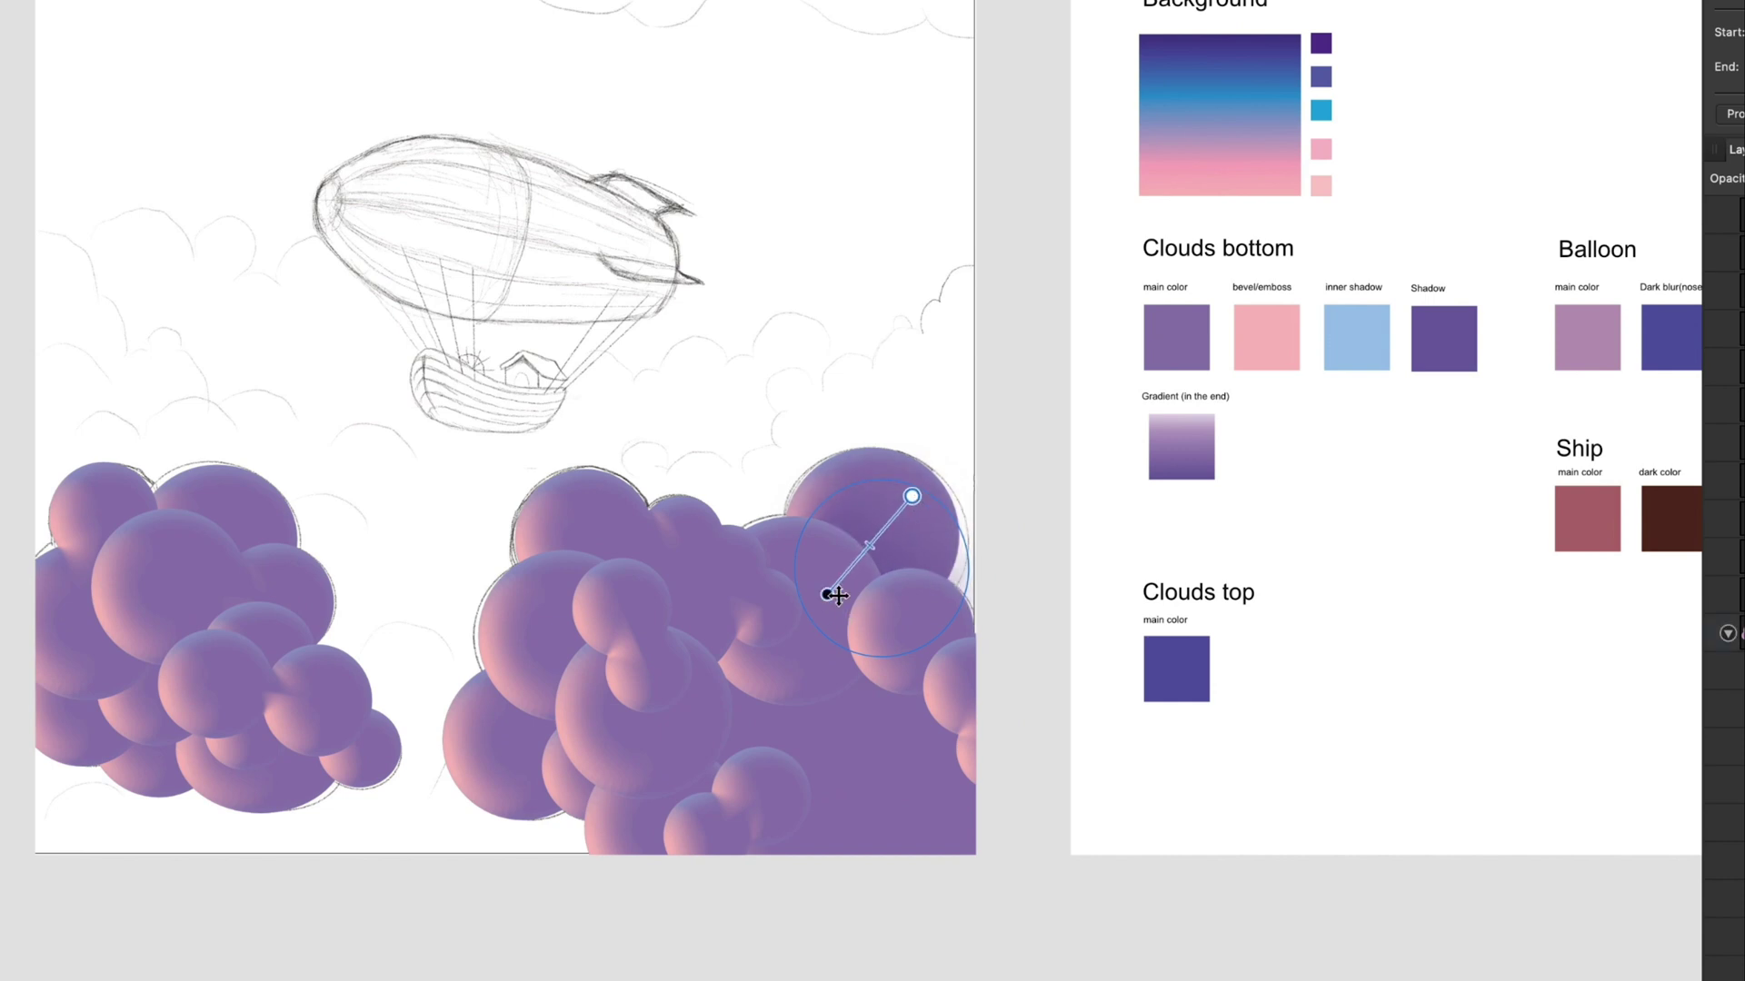
left_click_drag(838, 597, 859, 585)
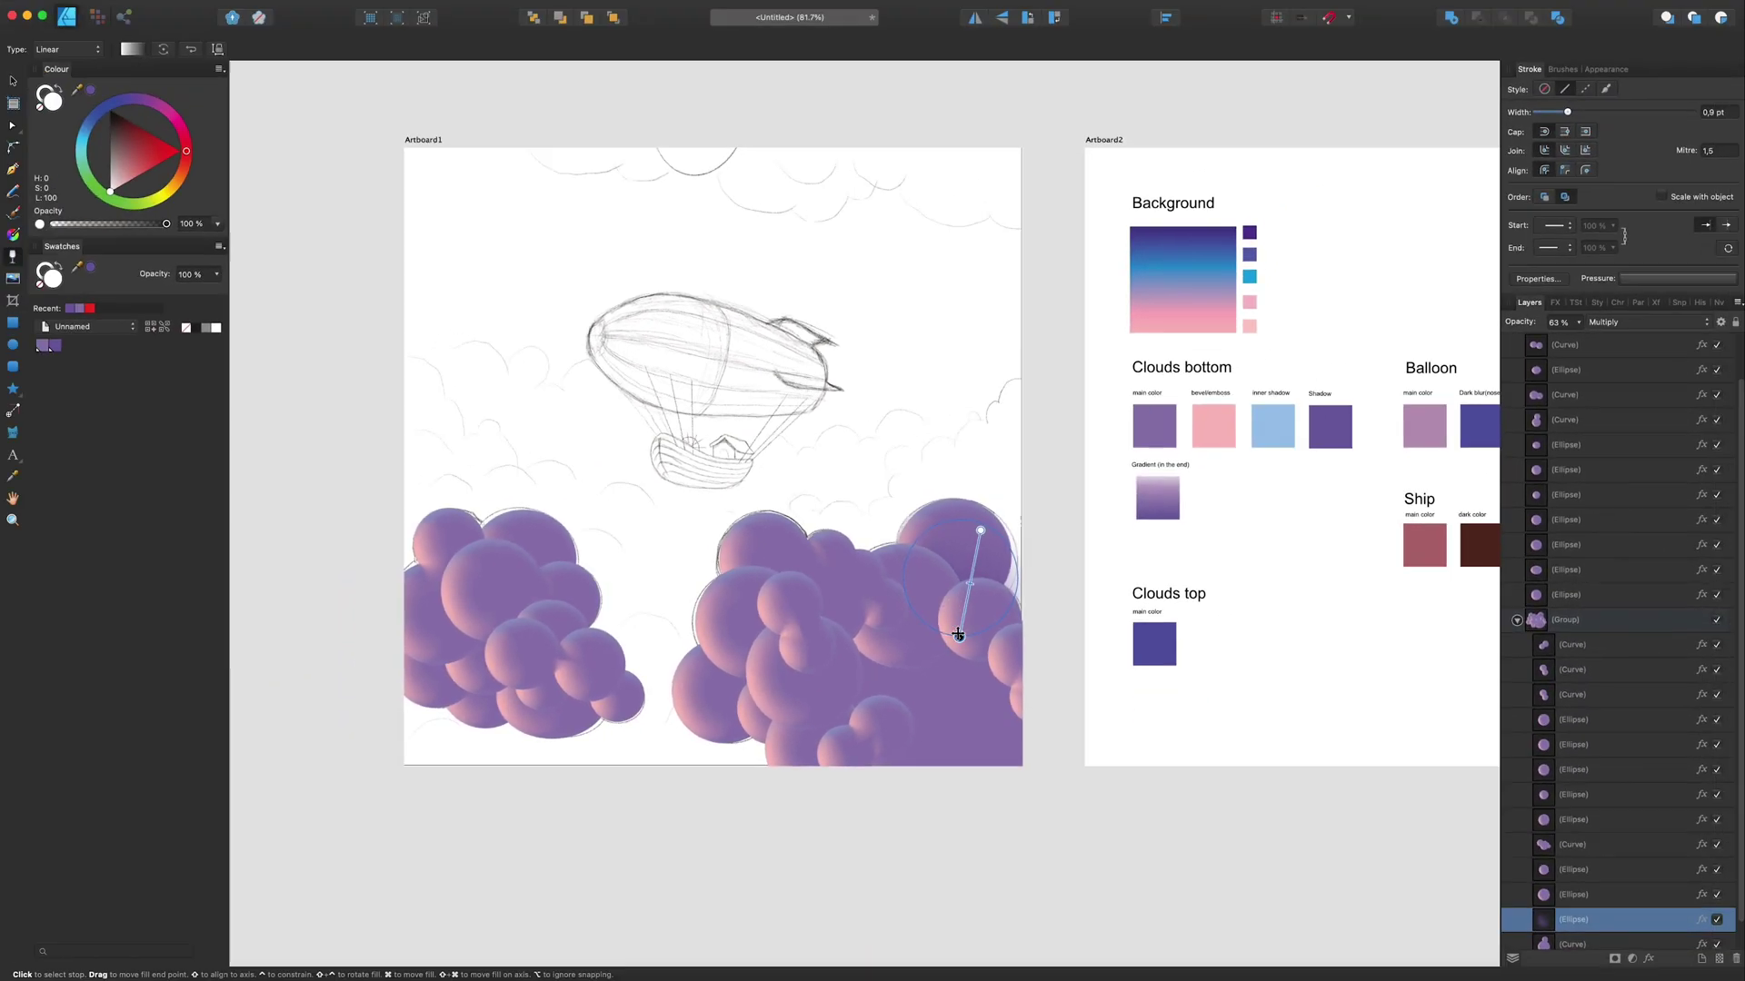
left_click(1579, 321)
left_click_drag(1627, 339, 1613, 341)
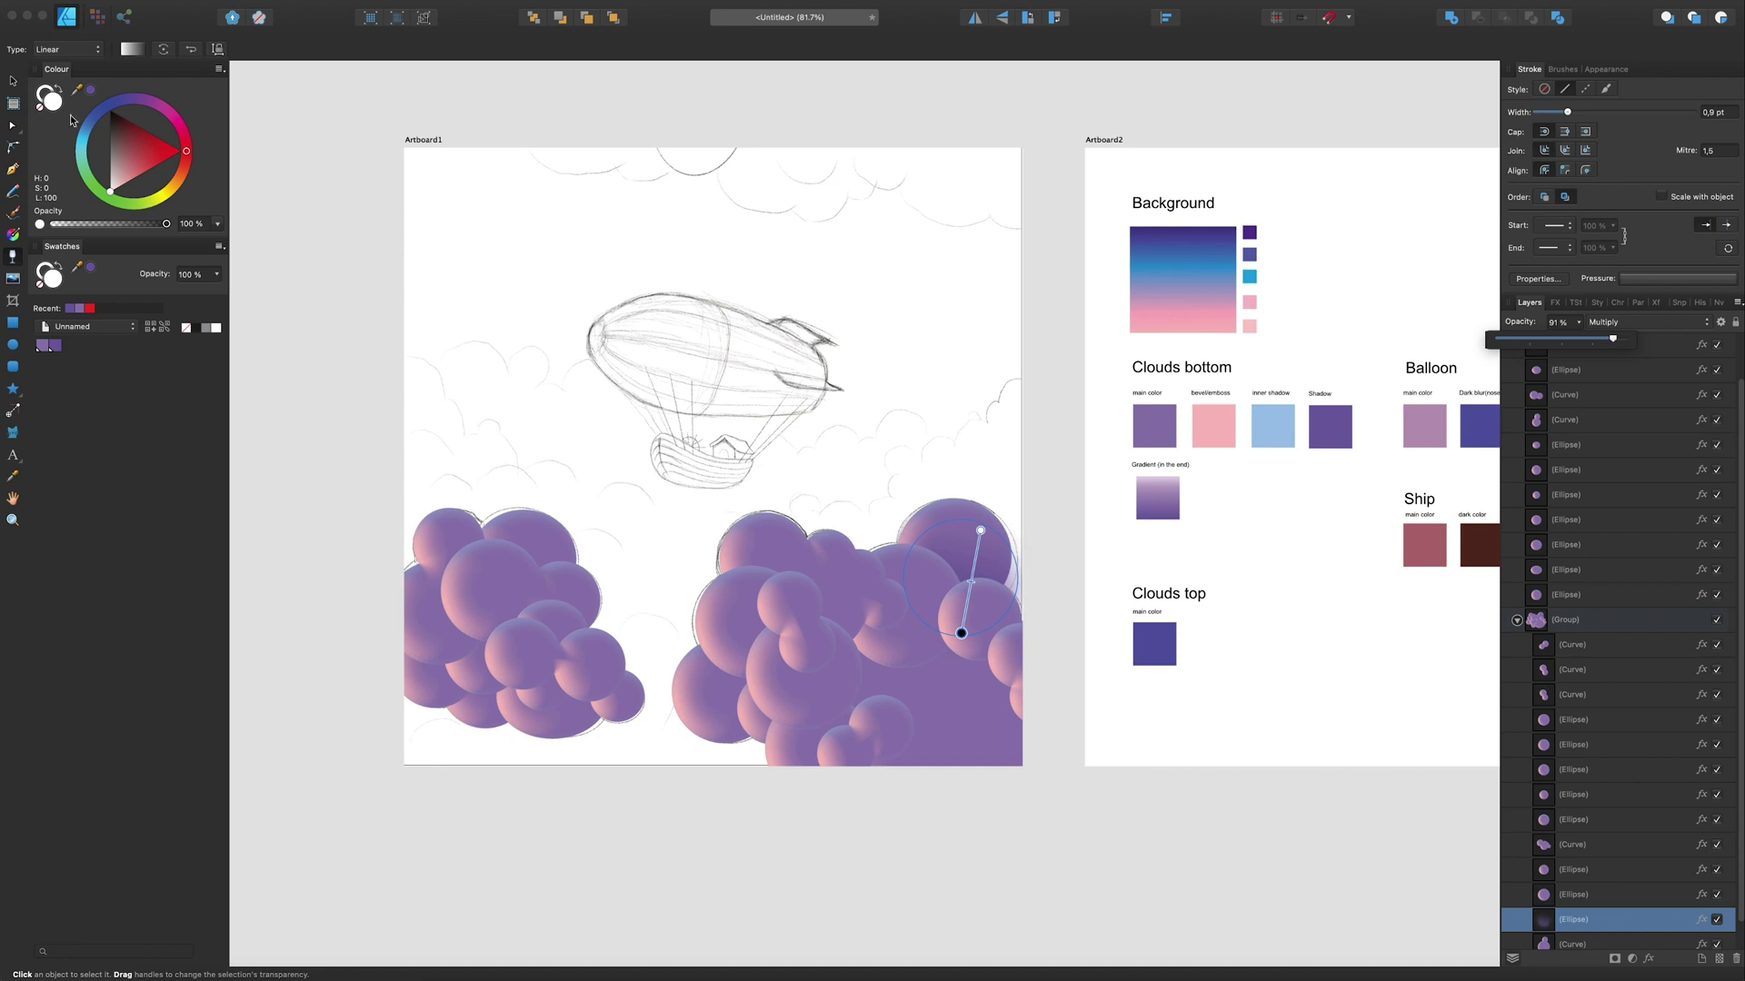
key("v")
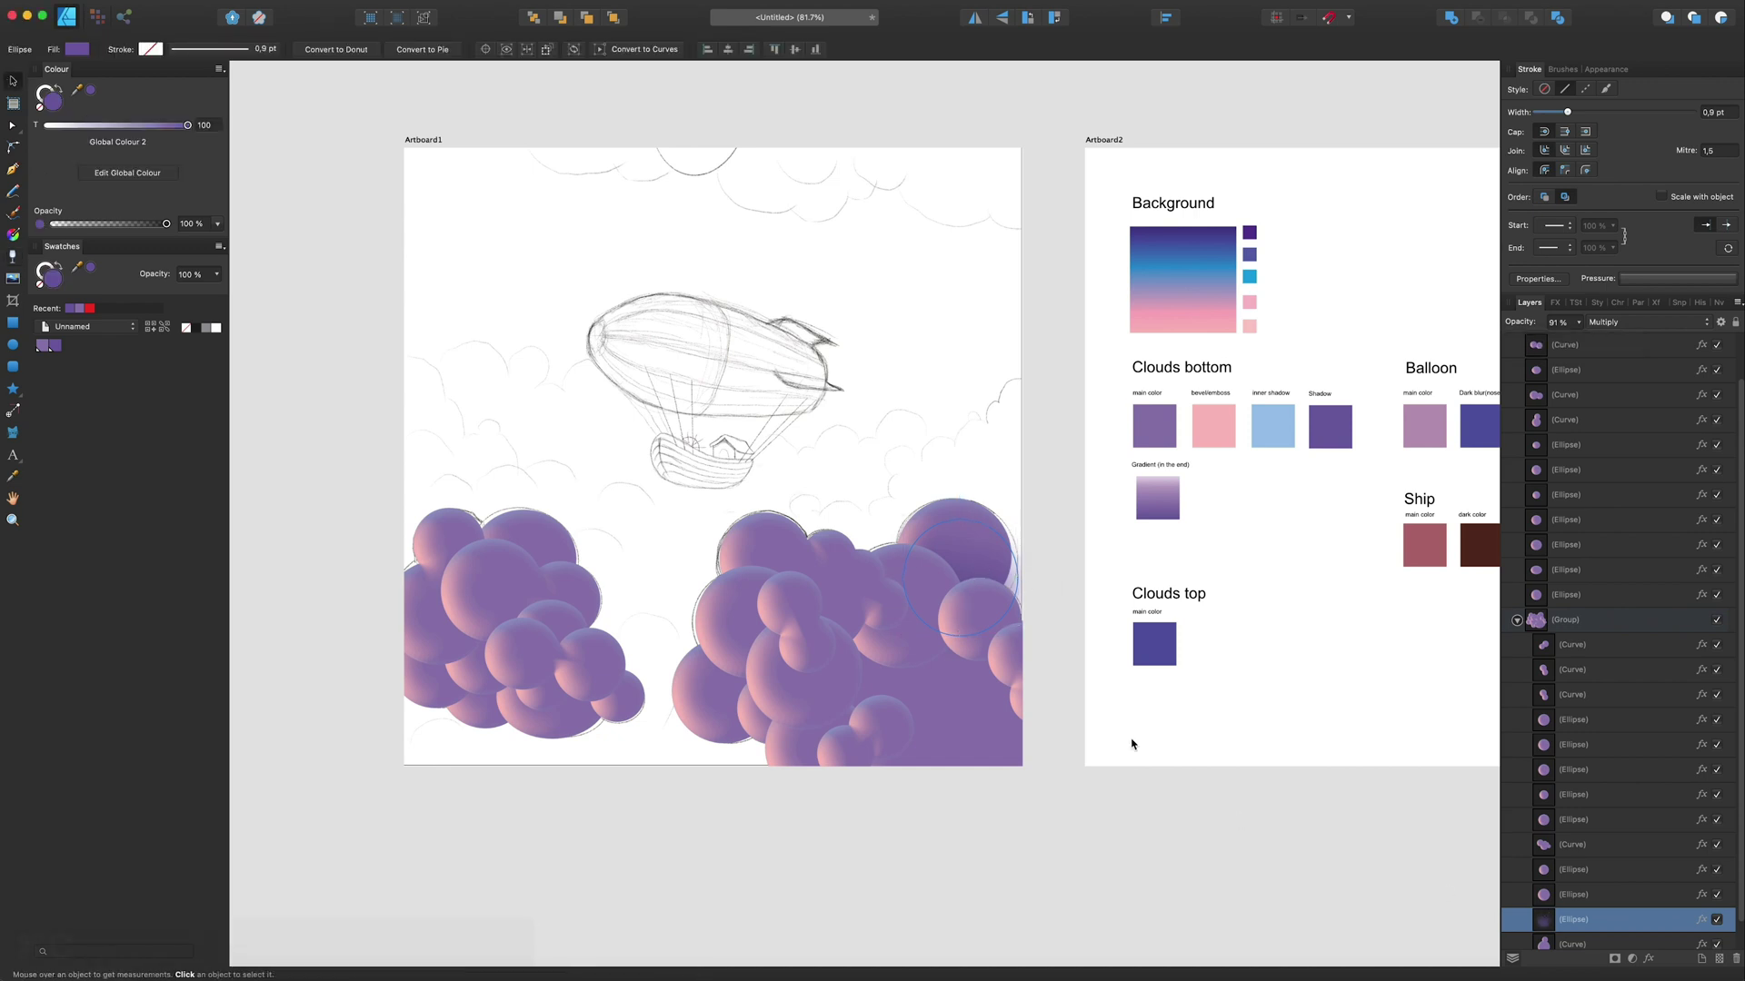
Step: Paste a copy of the shadow circle onto the neighbouring large cloud ball, resize it and redirect its transparency gradient
key("super+v")
left_click_drag(1014, 519, 952, 528)
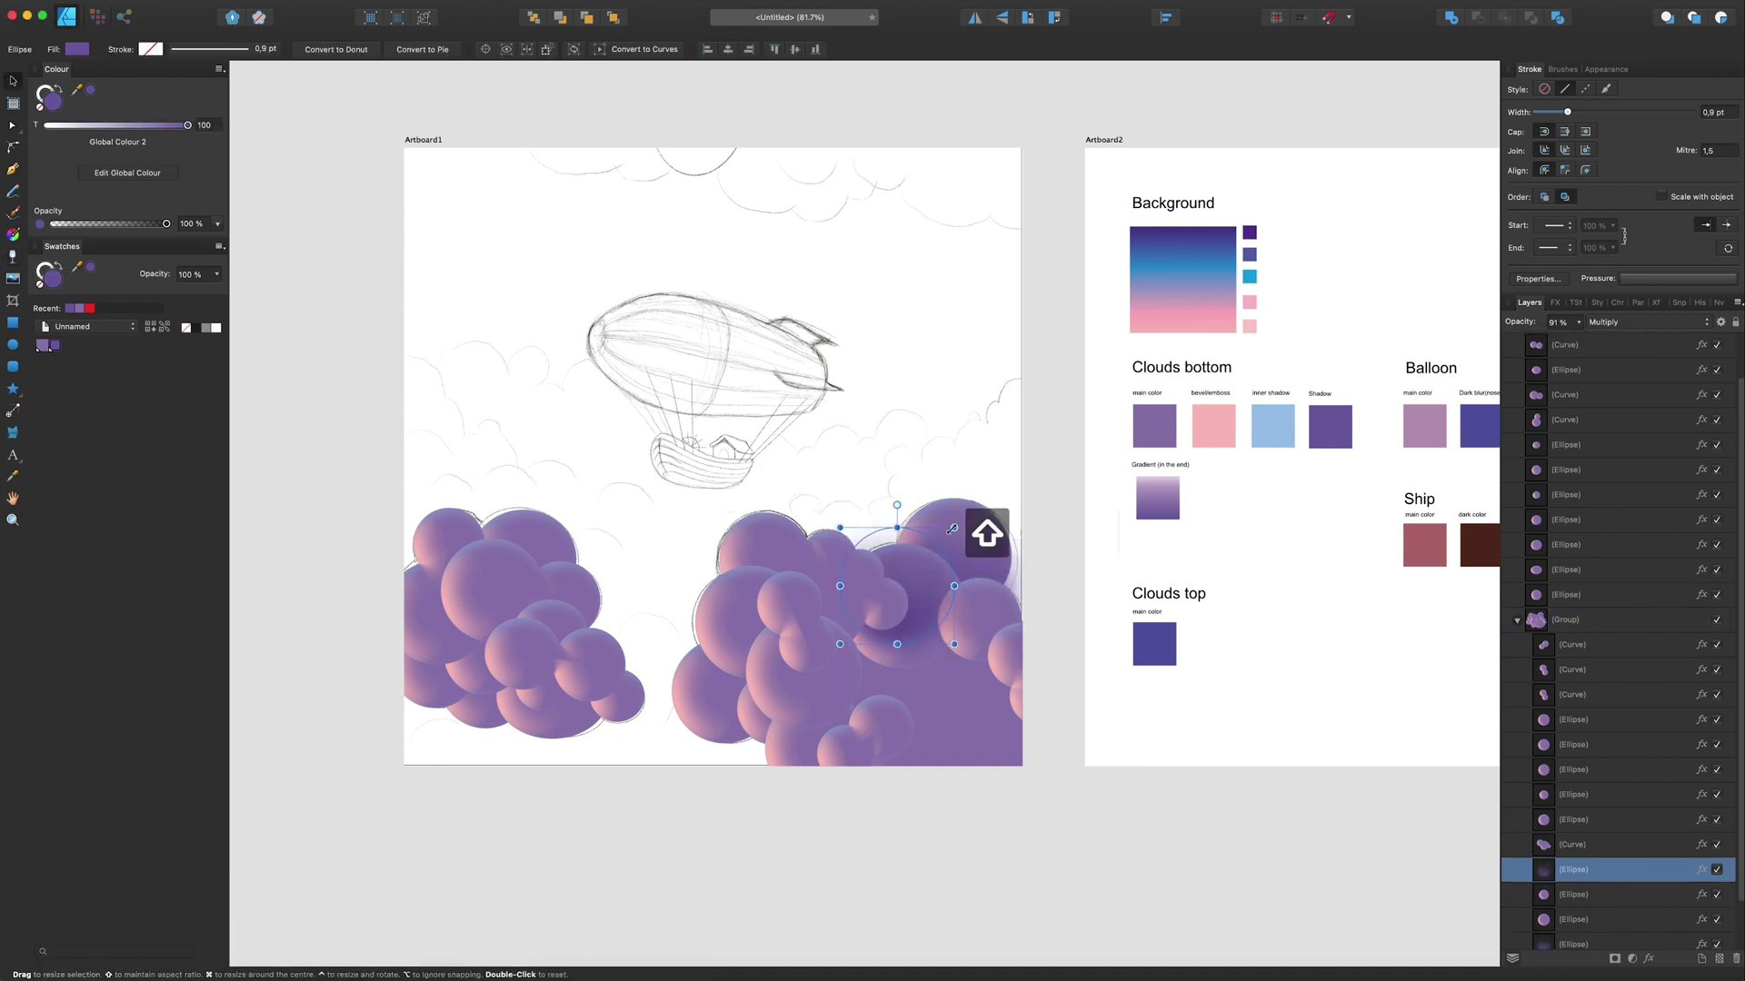
key("y")
left_click_drag(857, 668, 922, 586)
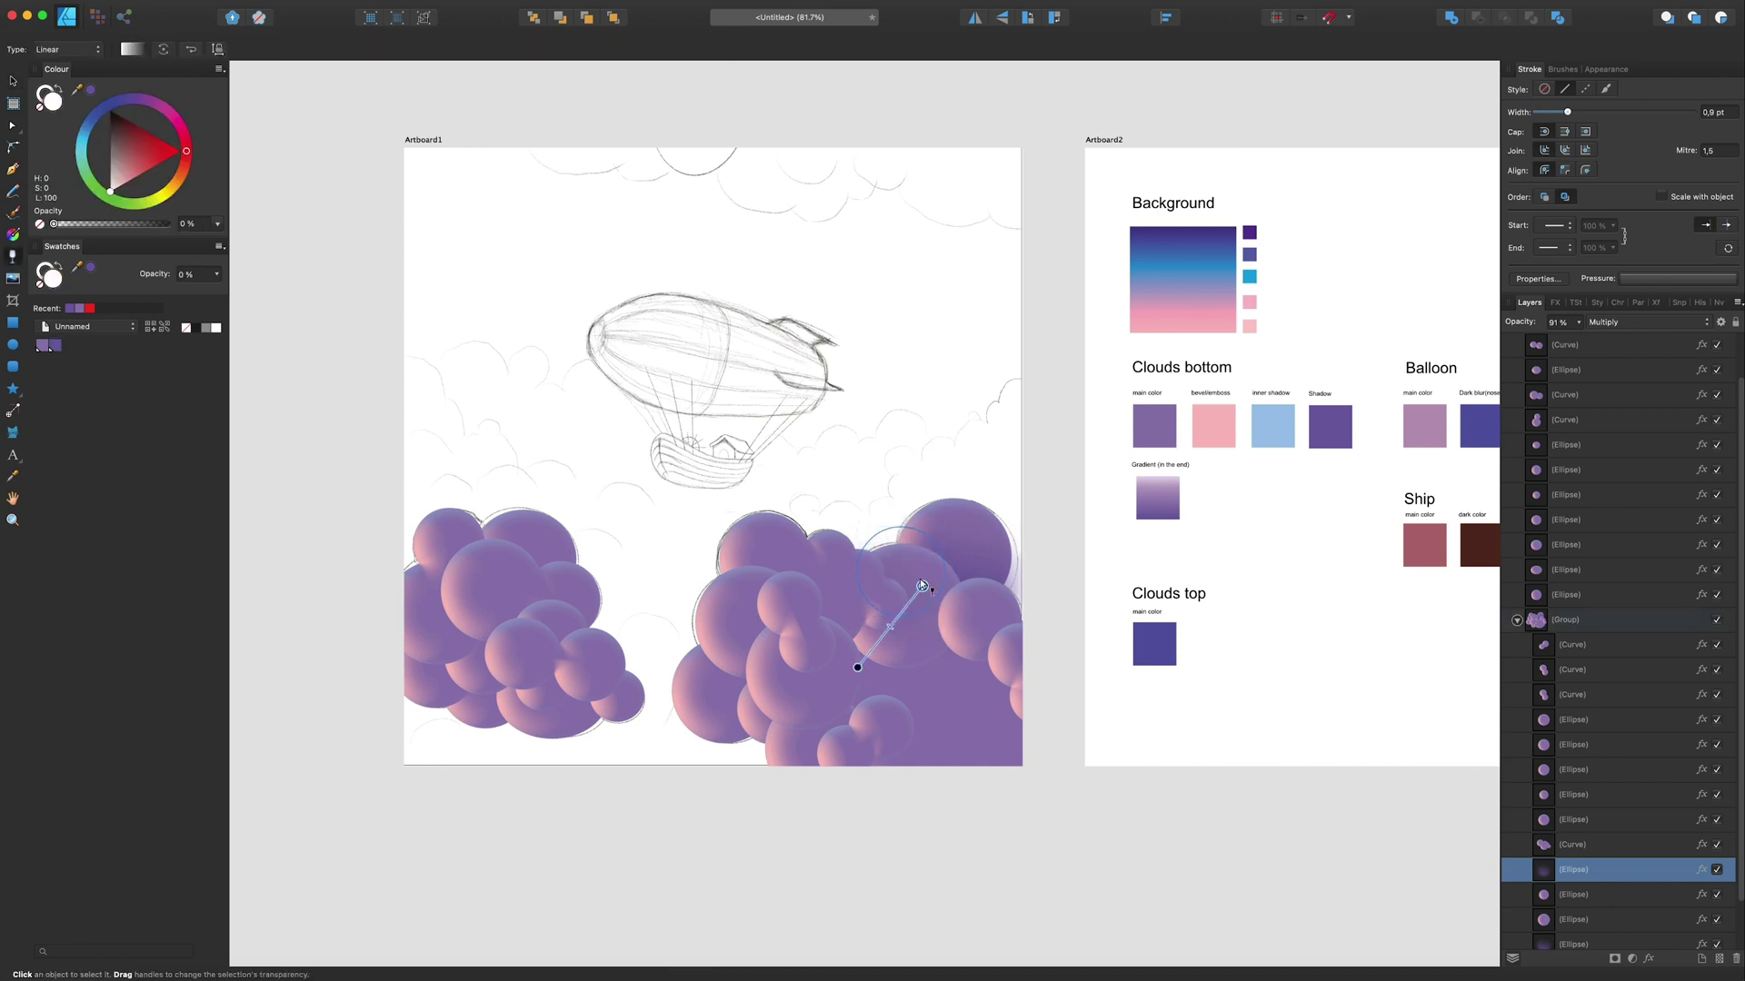
key("v")
Step: Copy the shadow circle again onto the smaller balls further left in the right cloud and adjust its transparency gradient
key("super+c")
key("super+v")
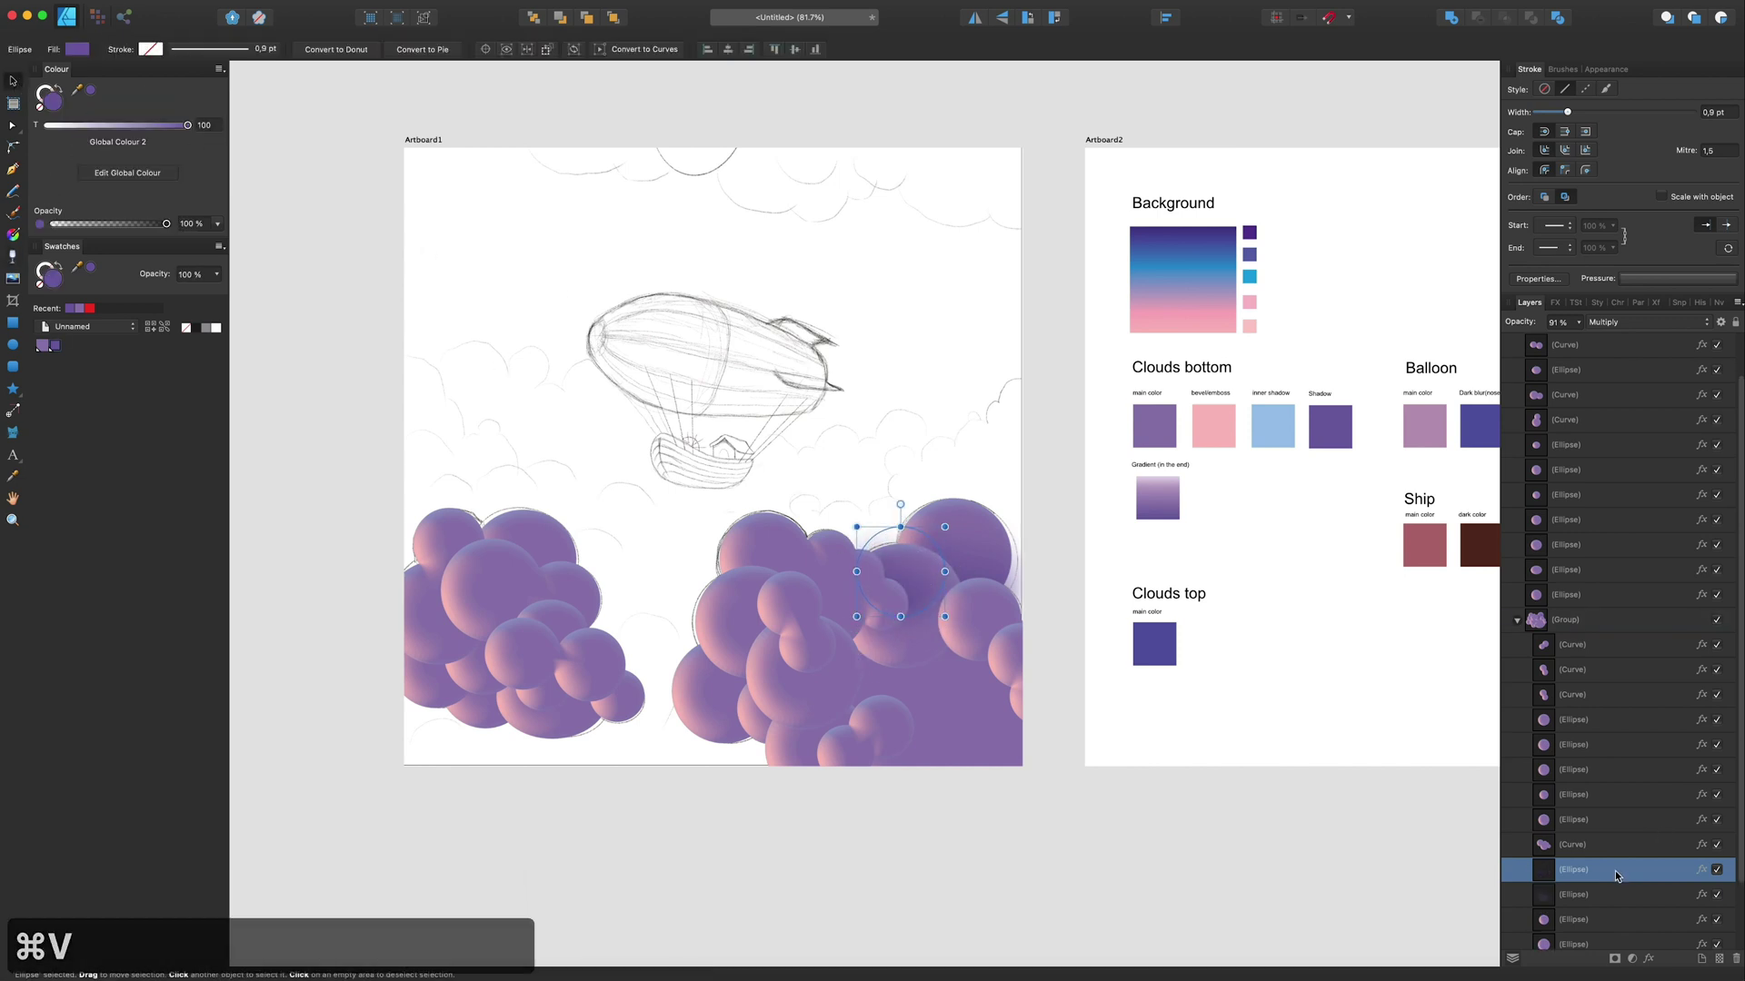
key("y")
left_click_drag(804, 649, 832, 584)
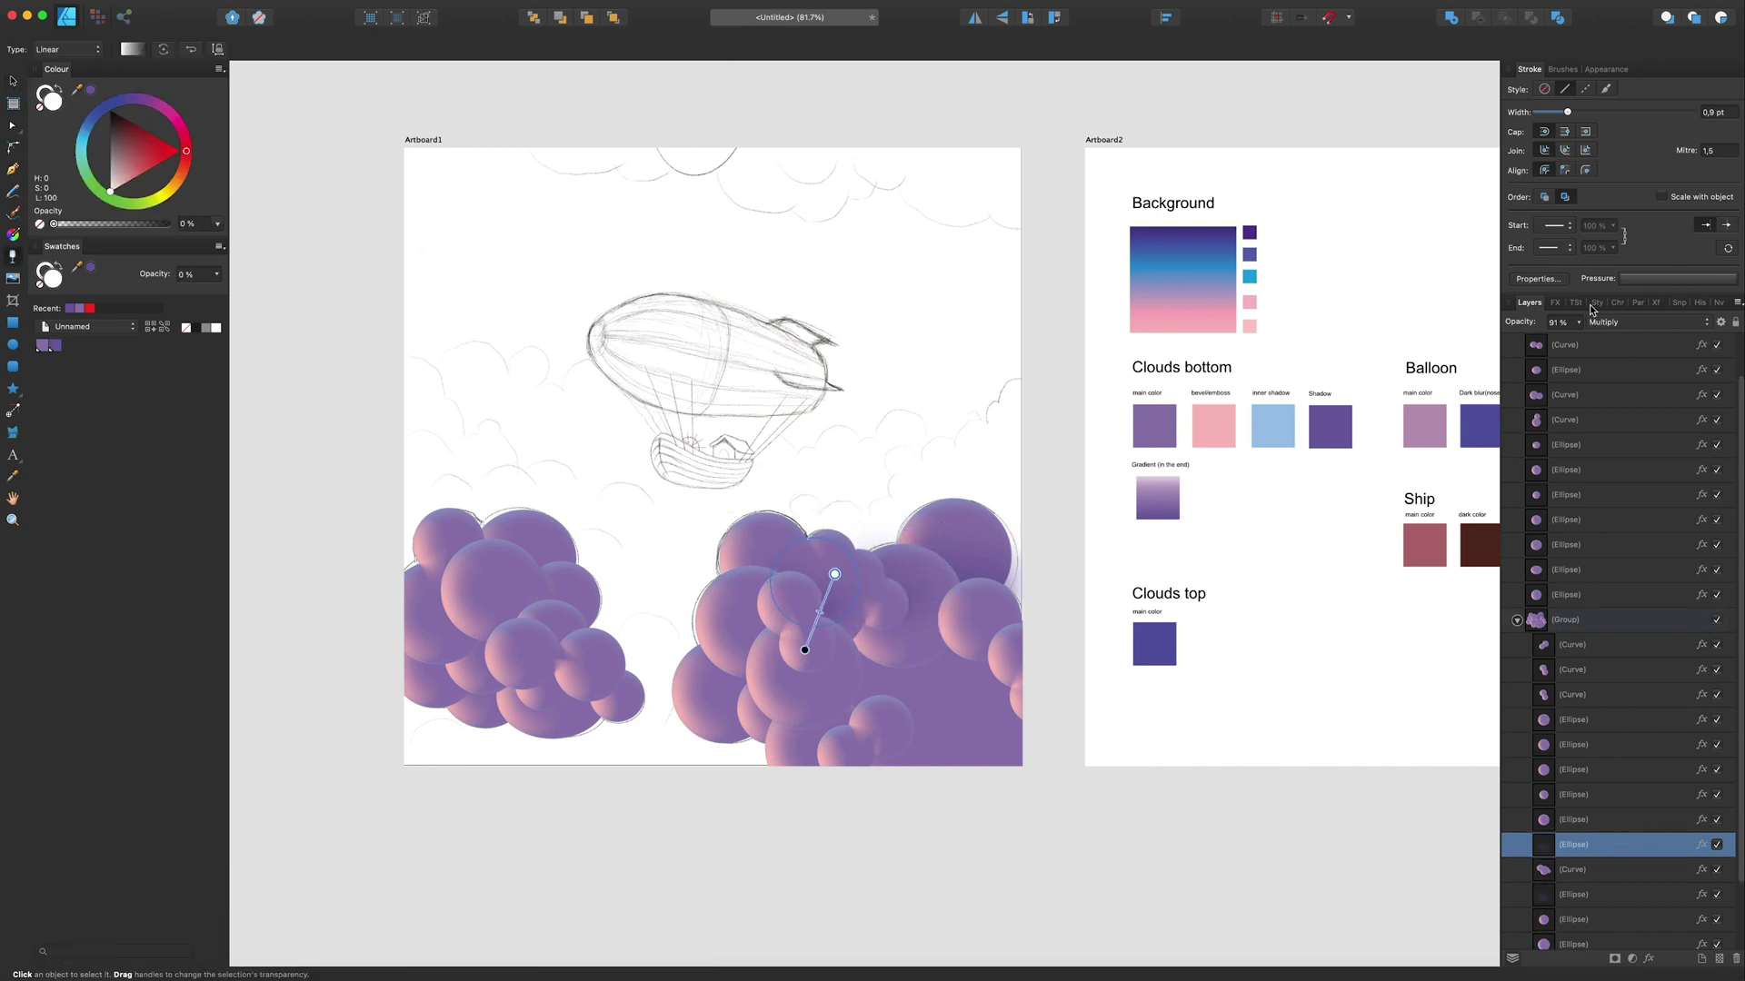
left_click_drag(804, 650, 978, 659)
left_click(14, 82)
Step: Paste another shadow circle, undo its layer reordering and reposition it within the right cloud
key("super+c")
key("super+v")
left_click_drag(1622, 738, 1622, 900)
key("super+z")
left_click_drag(1051, 603, 924, 602)
Step: Place a lower-stacked copy of a cloud ball at 68% opacity and a second, larger copy at the right cloud's lower-right corner
scroll(927, 604, "up", 3)
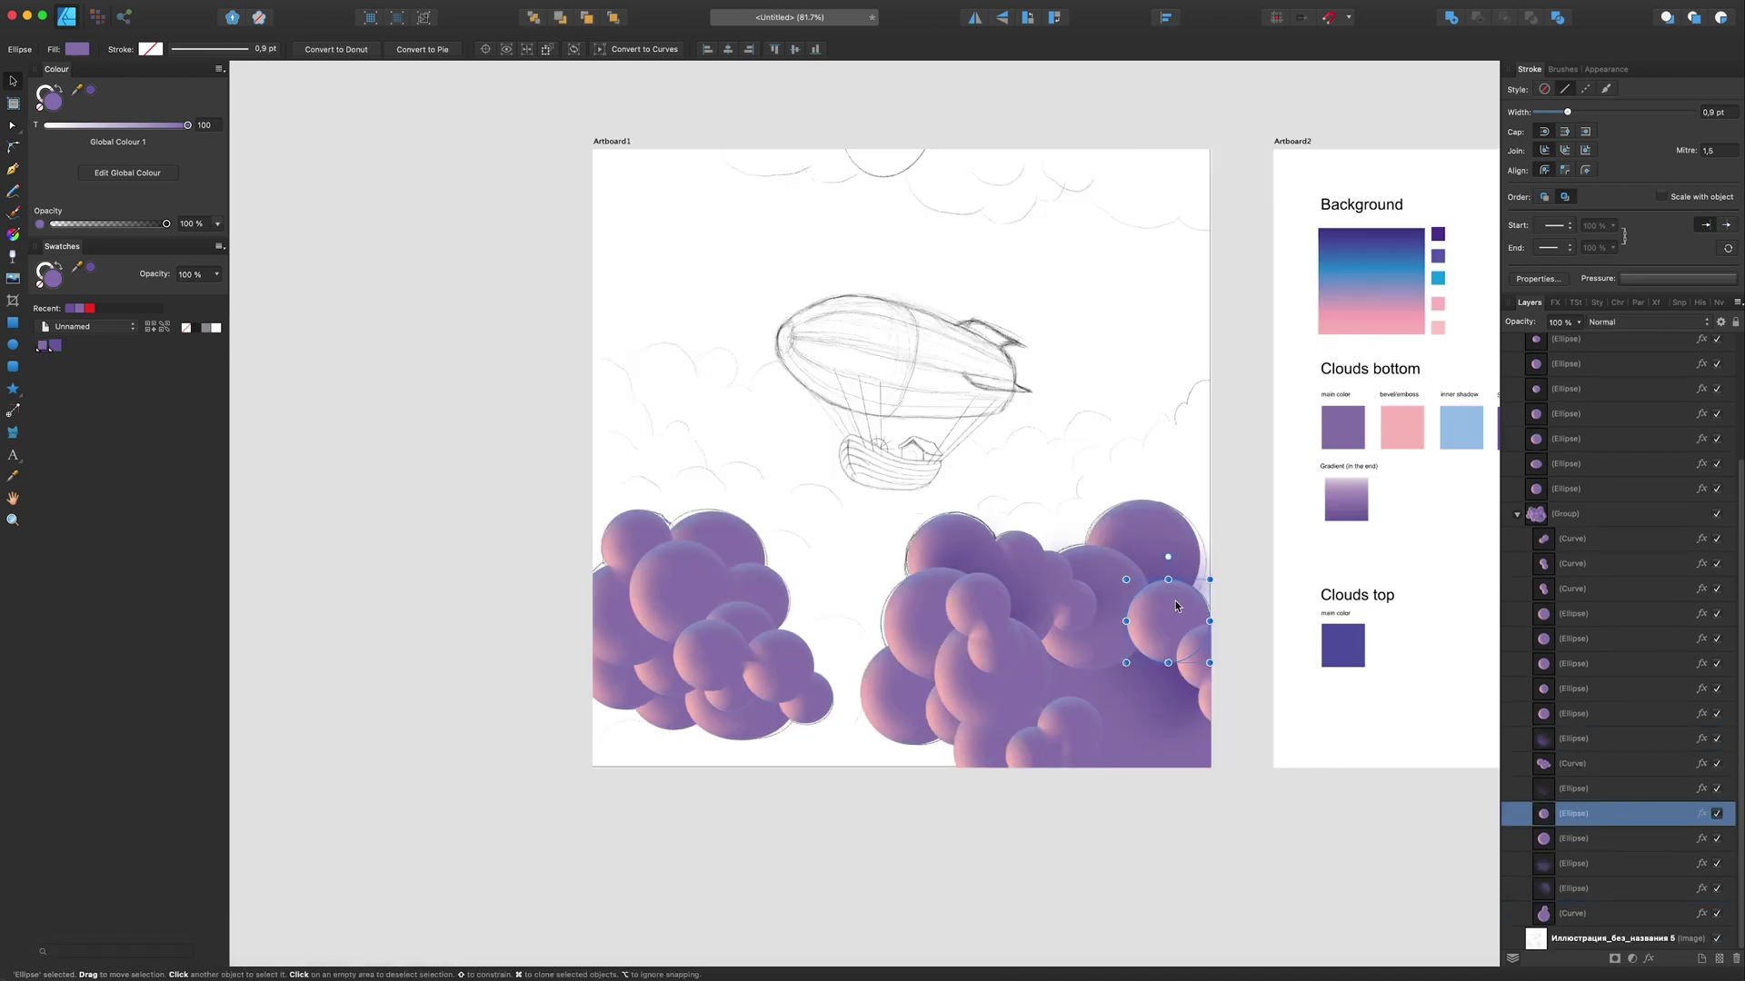
left_click_drag(1565, 787, 1564, 855)
left_click(1551, 303)
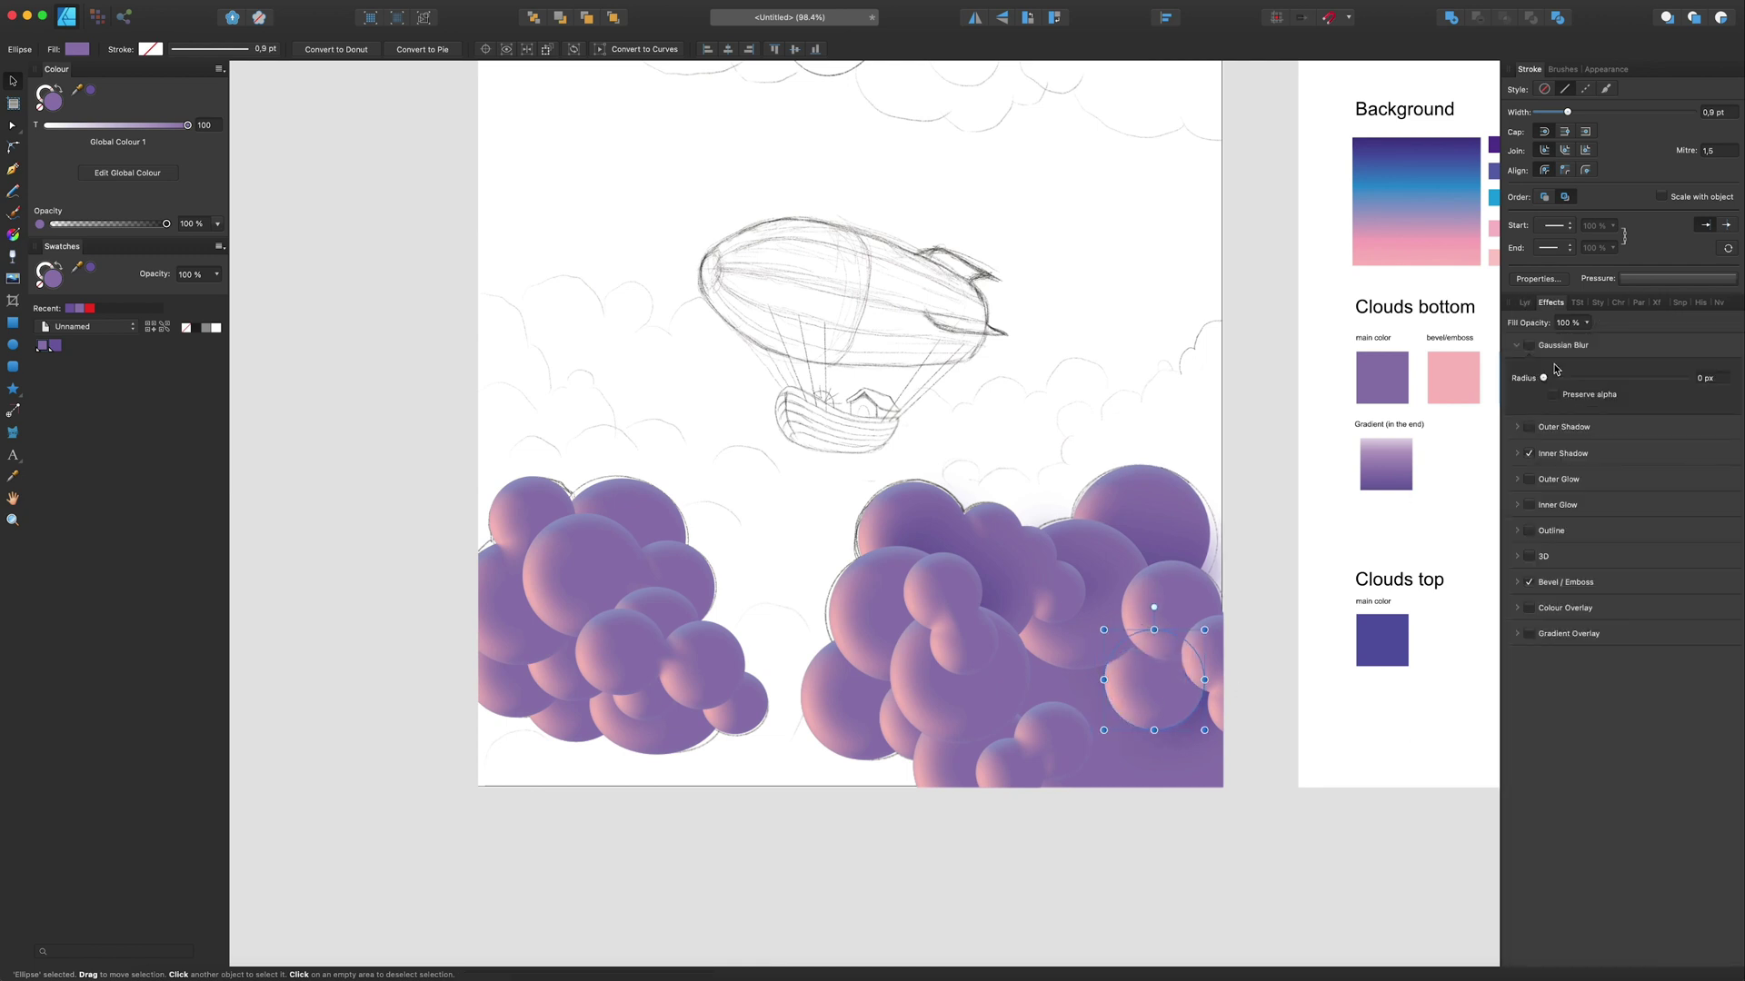
left_click(1529, 302)
left_click(1578, 323)
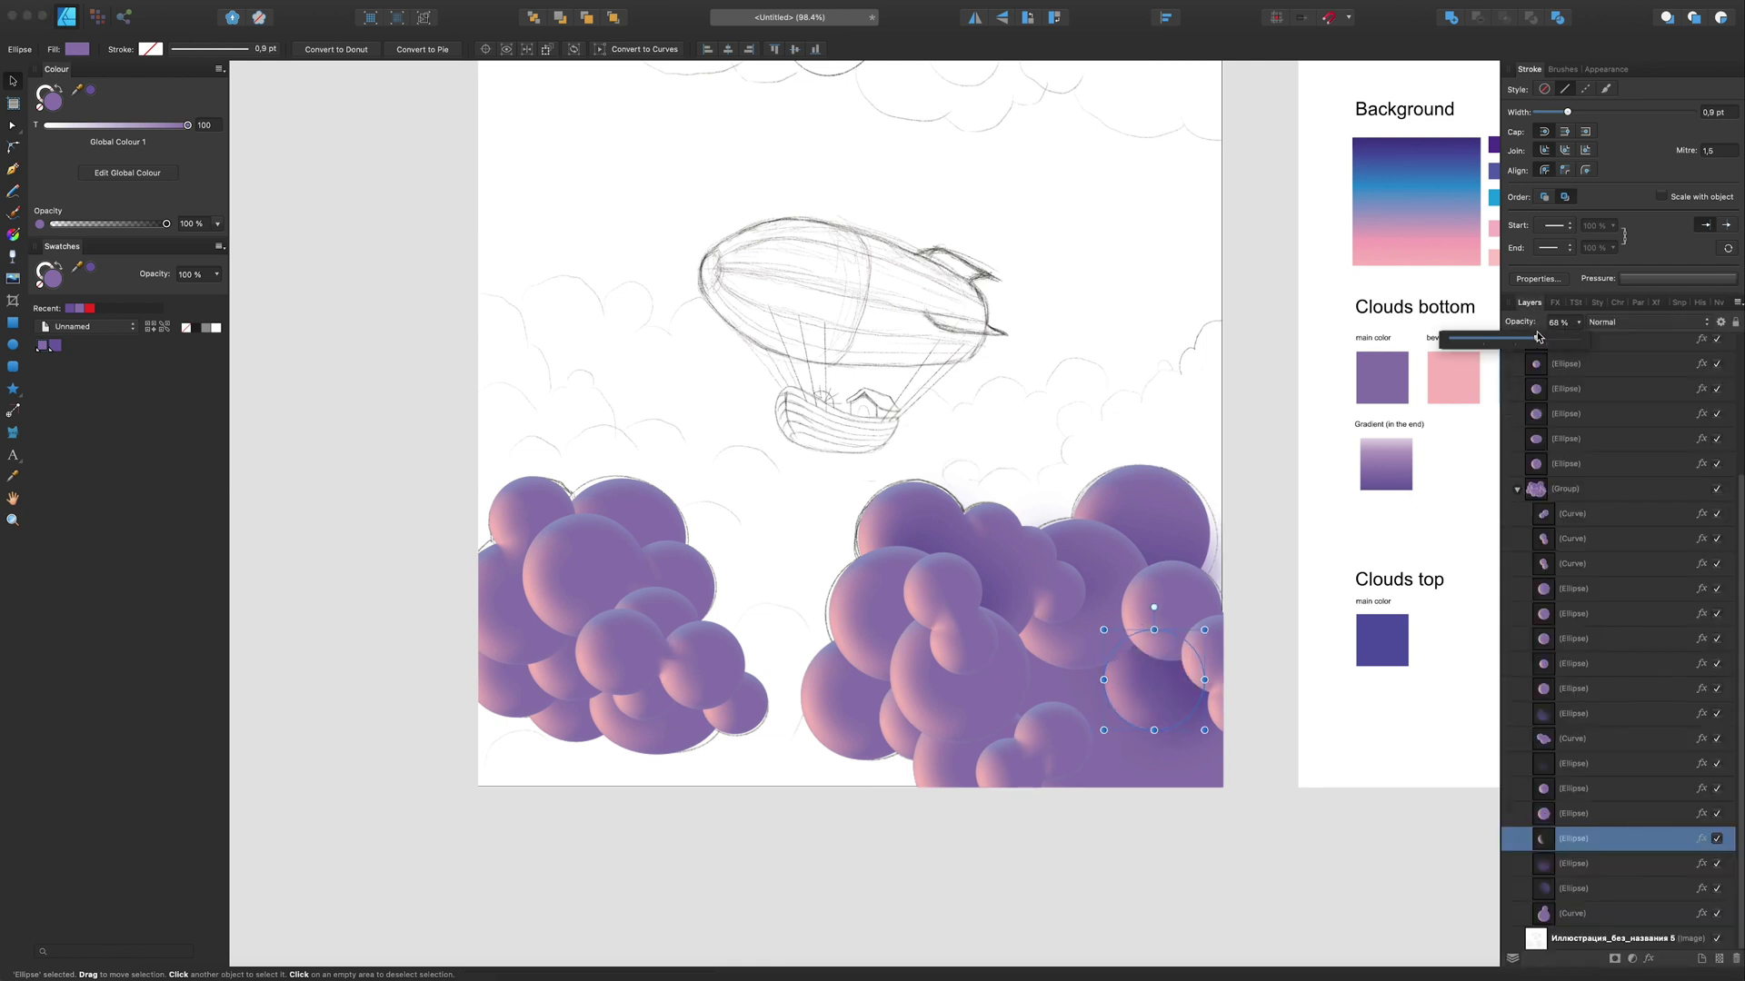
left_click_drag(1119, 679, 1143, 738)
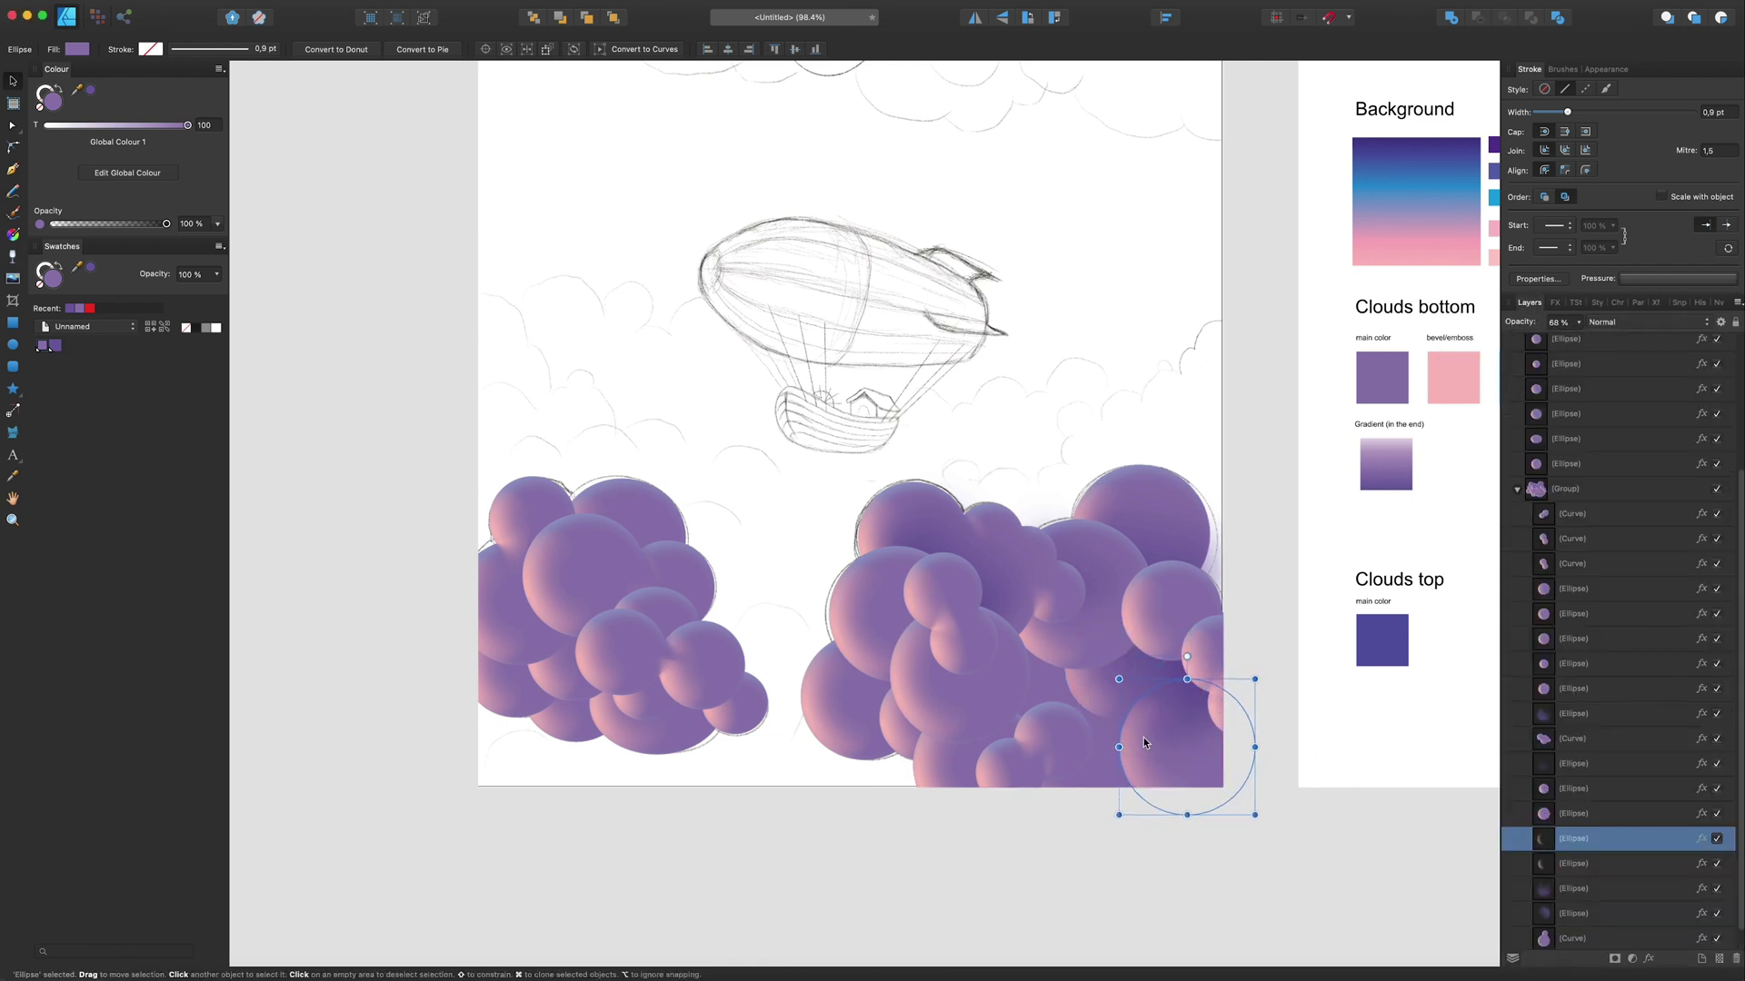
left_click(1015, 663)
left_click(1551, 302)
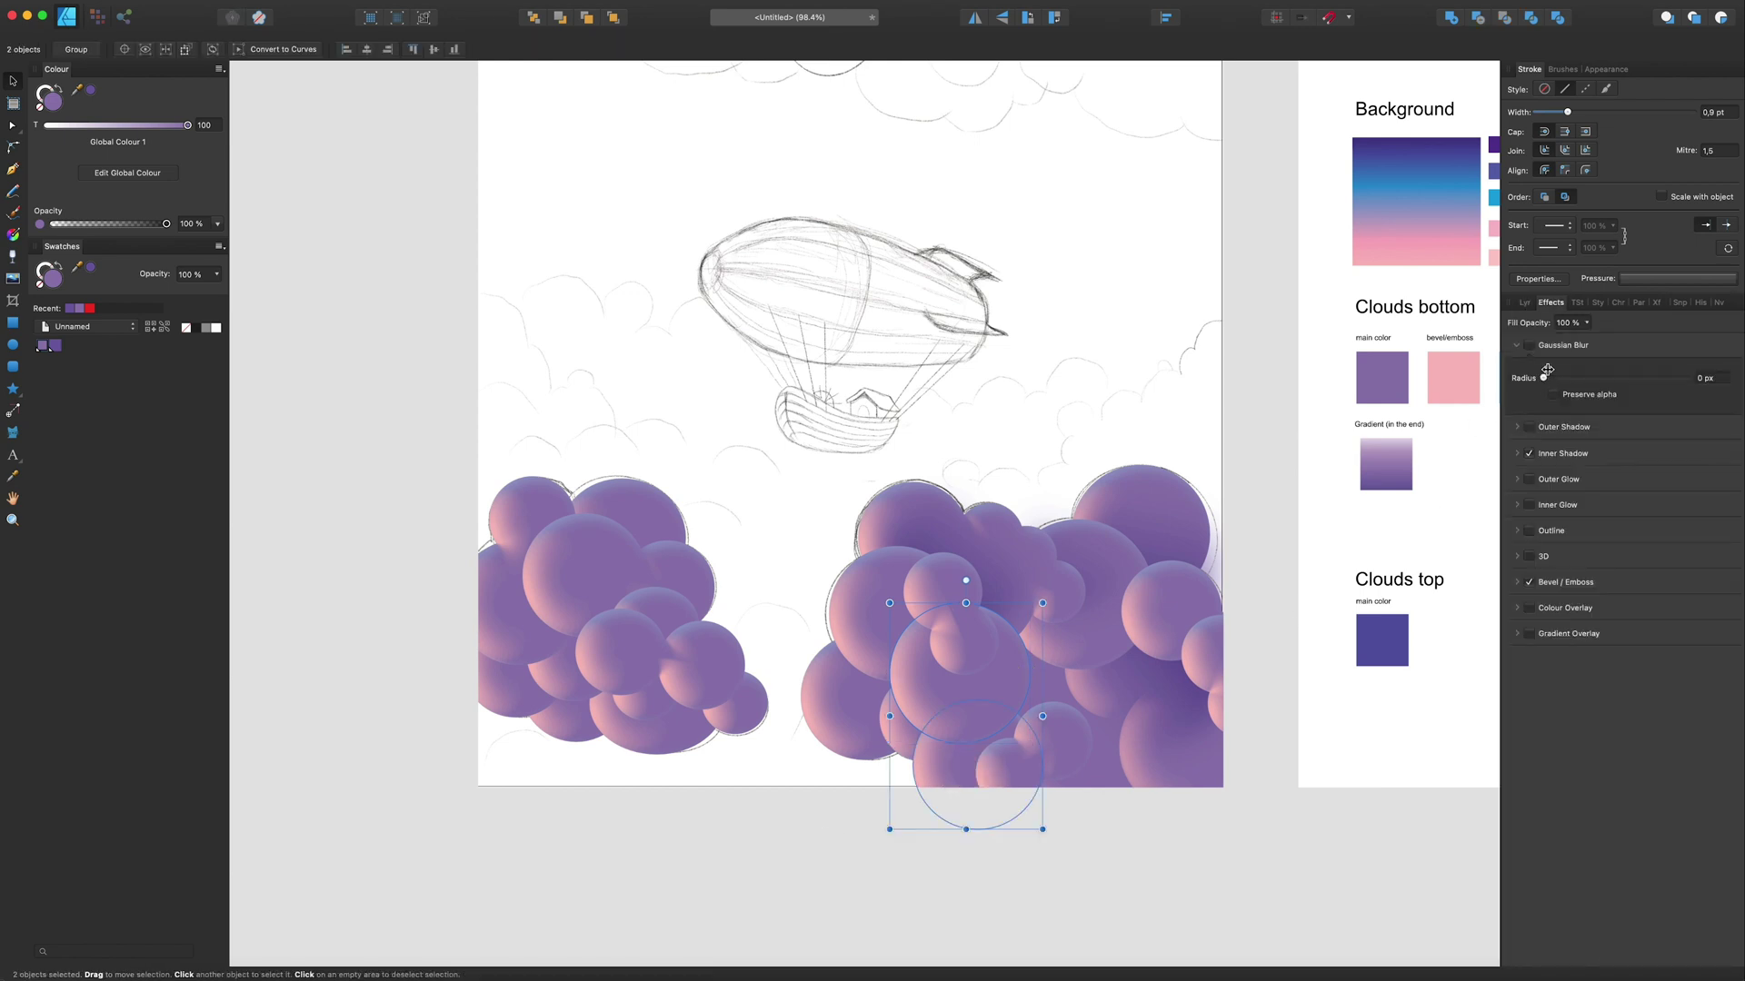
Step: Paste a shadow circle onto the left cloud, resize and reposition it, and reorder its layer among the cloud balls
scroll(1060, 712, "left", 5)
left_click(1530, 303)
key("super+v")
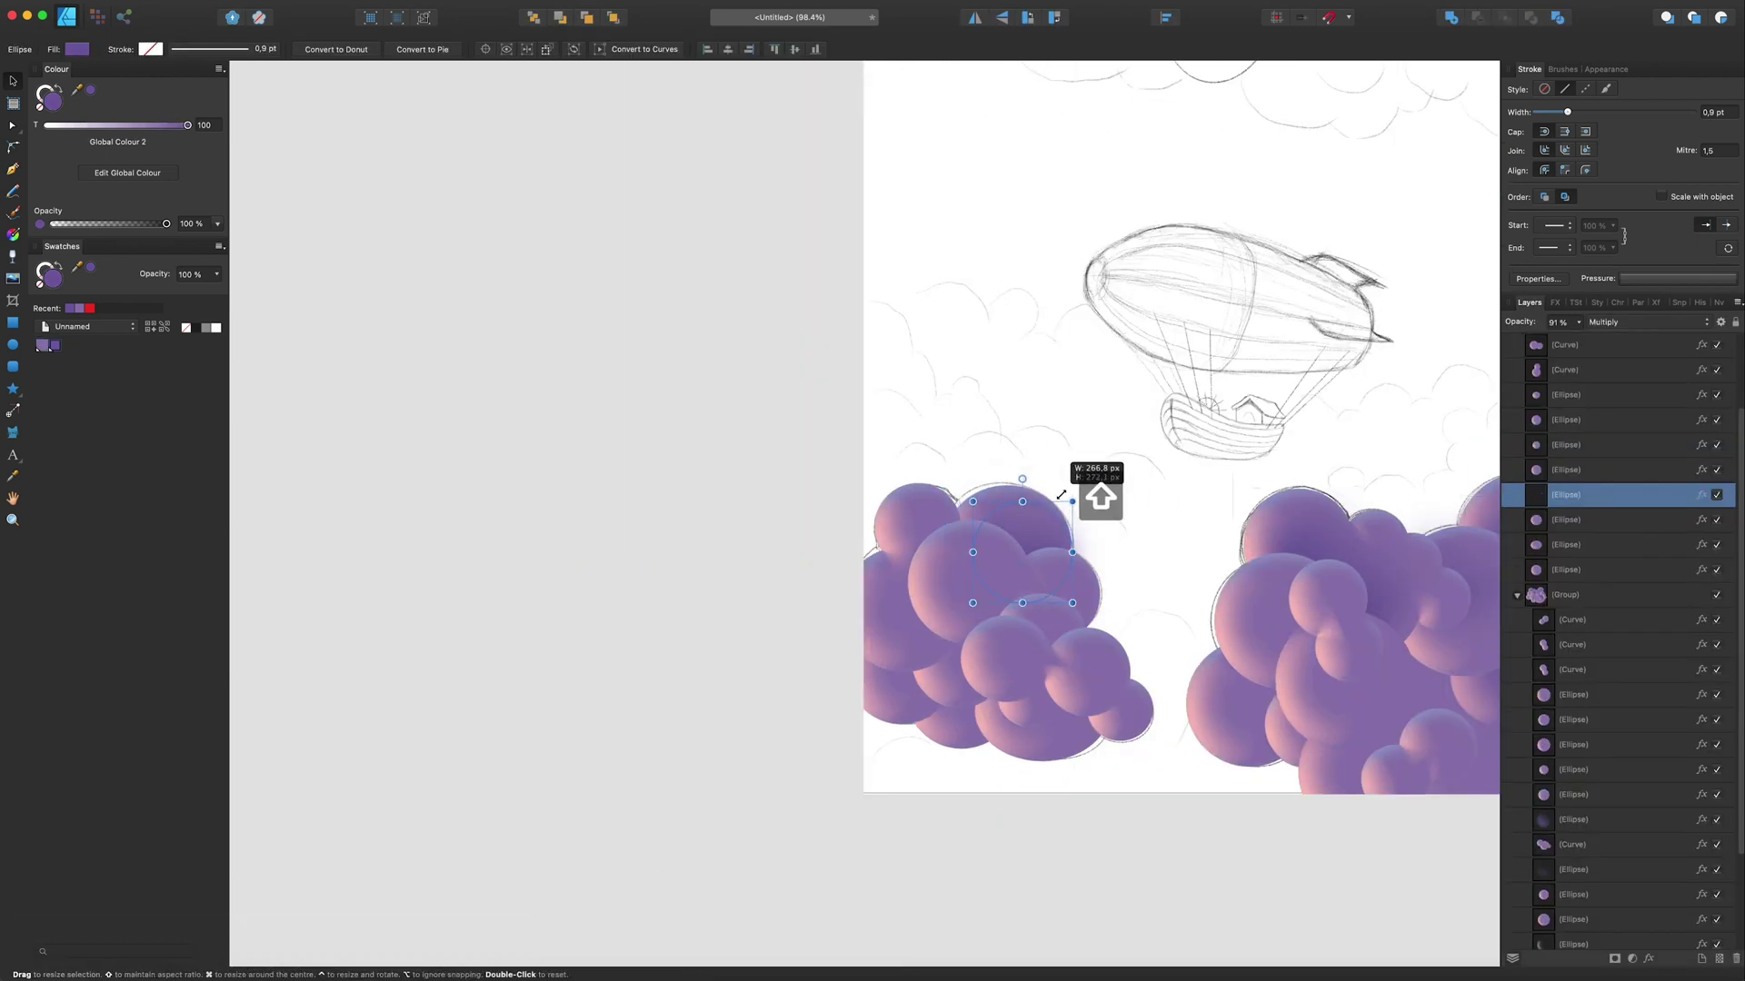
left_click_drag(1606, 506, 1600, 525)
left_click_drag(1038, 527, 996, 636)
Step: Collapse the right cloud's group and group all the left cloud's shapes together
scroll(996, 636, "down", 5)
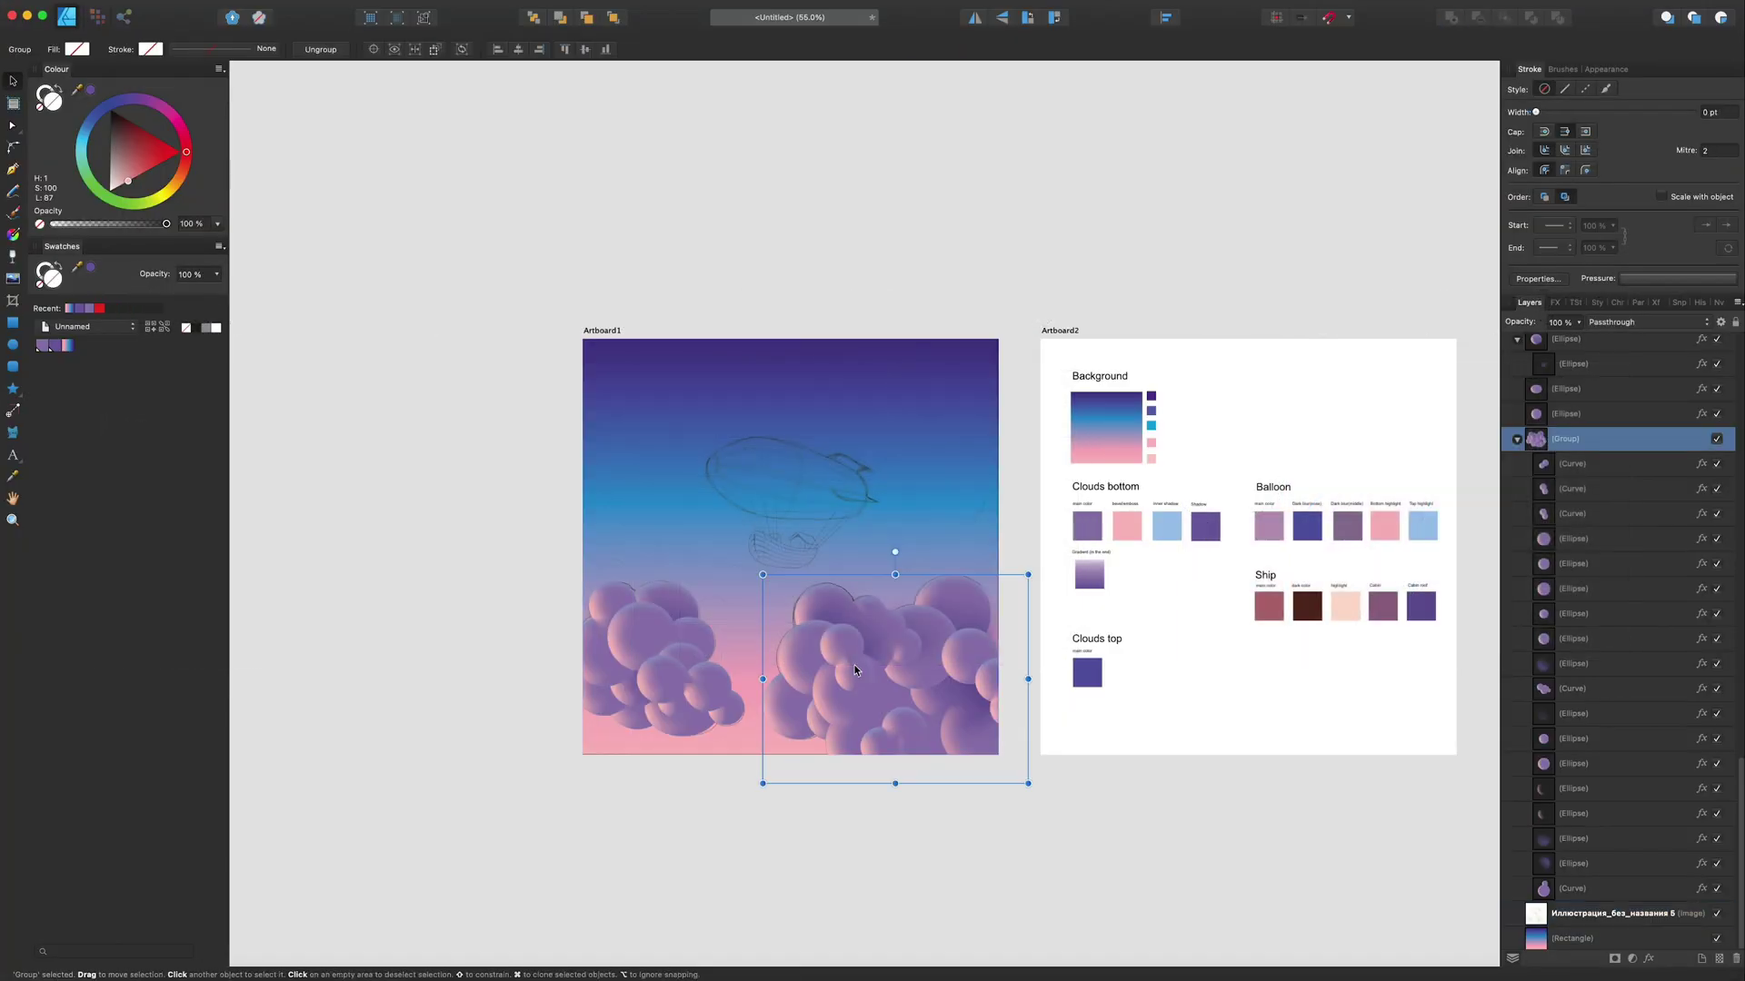
left_click(1516, 439)
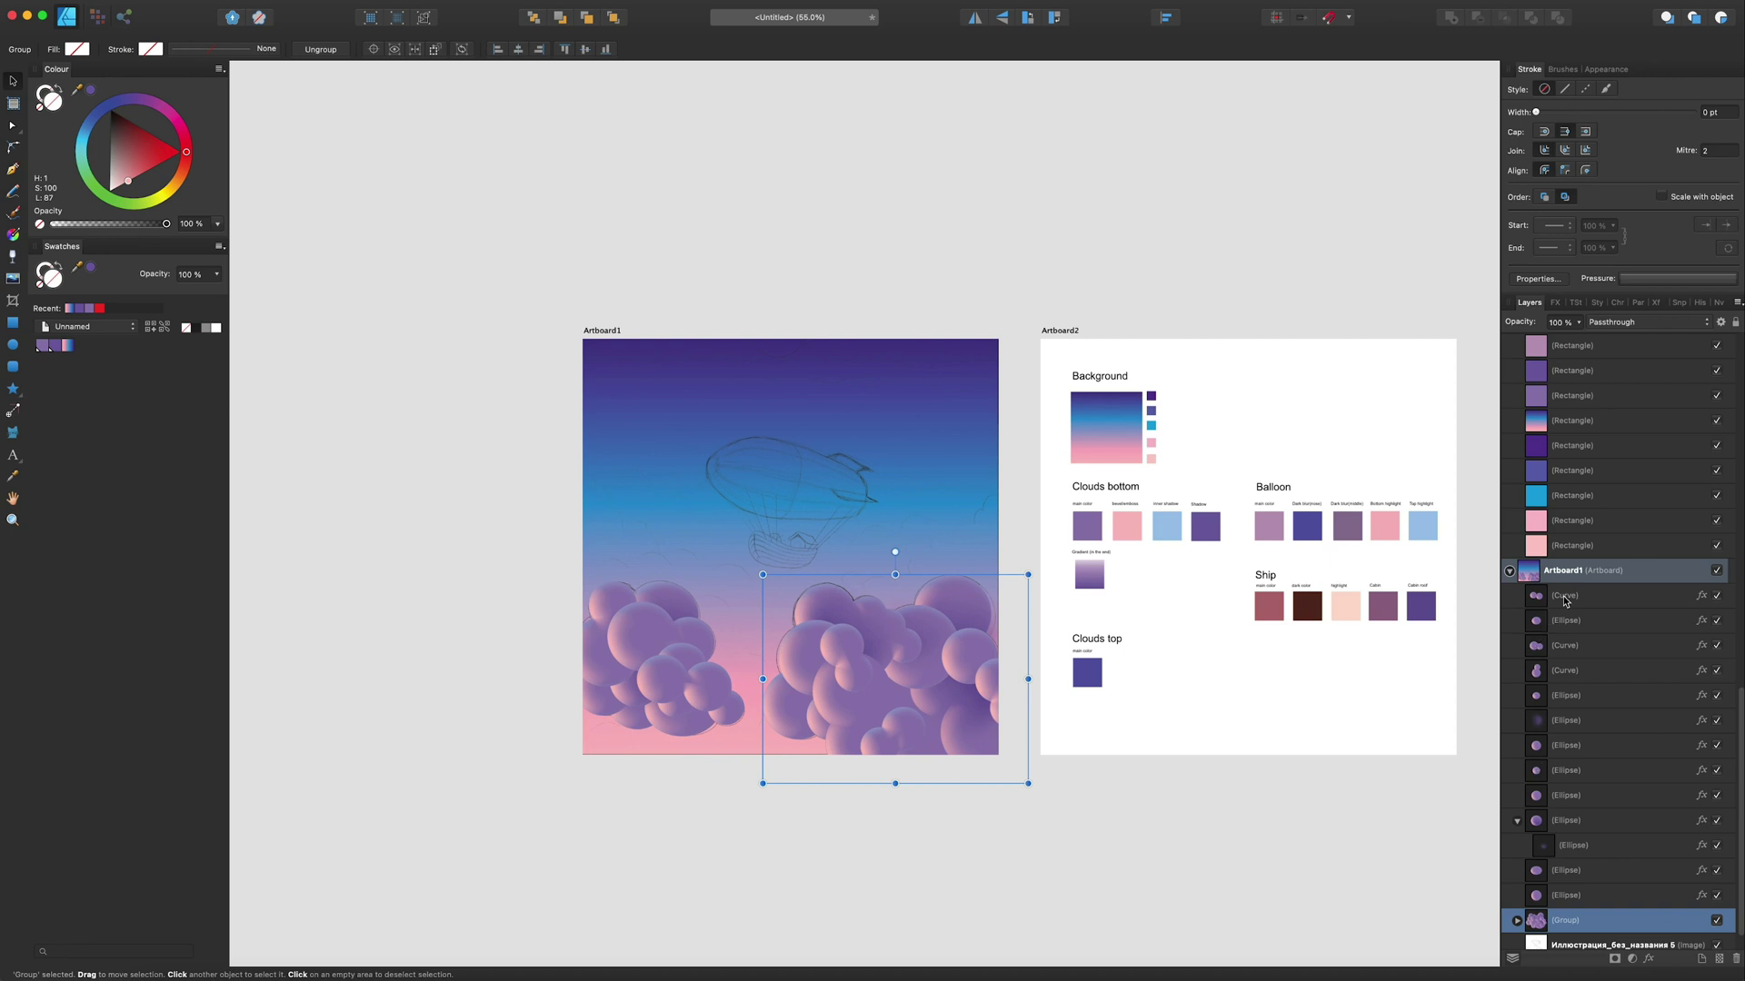
left_click(1564, 598)
left_click(1564, 870)
left_click(1563, 595, "shift")
key("super+g")
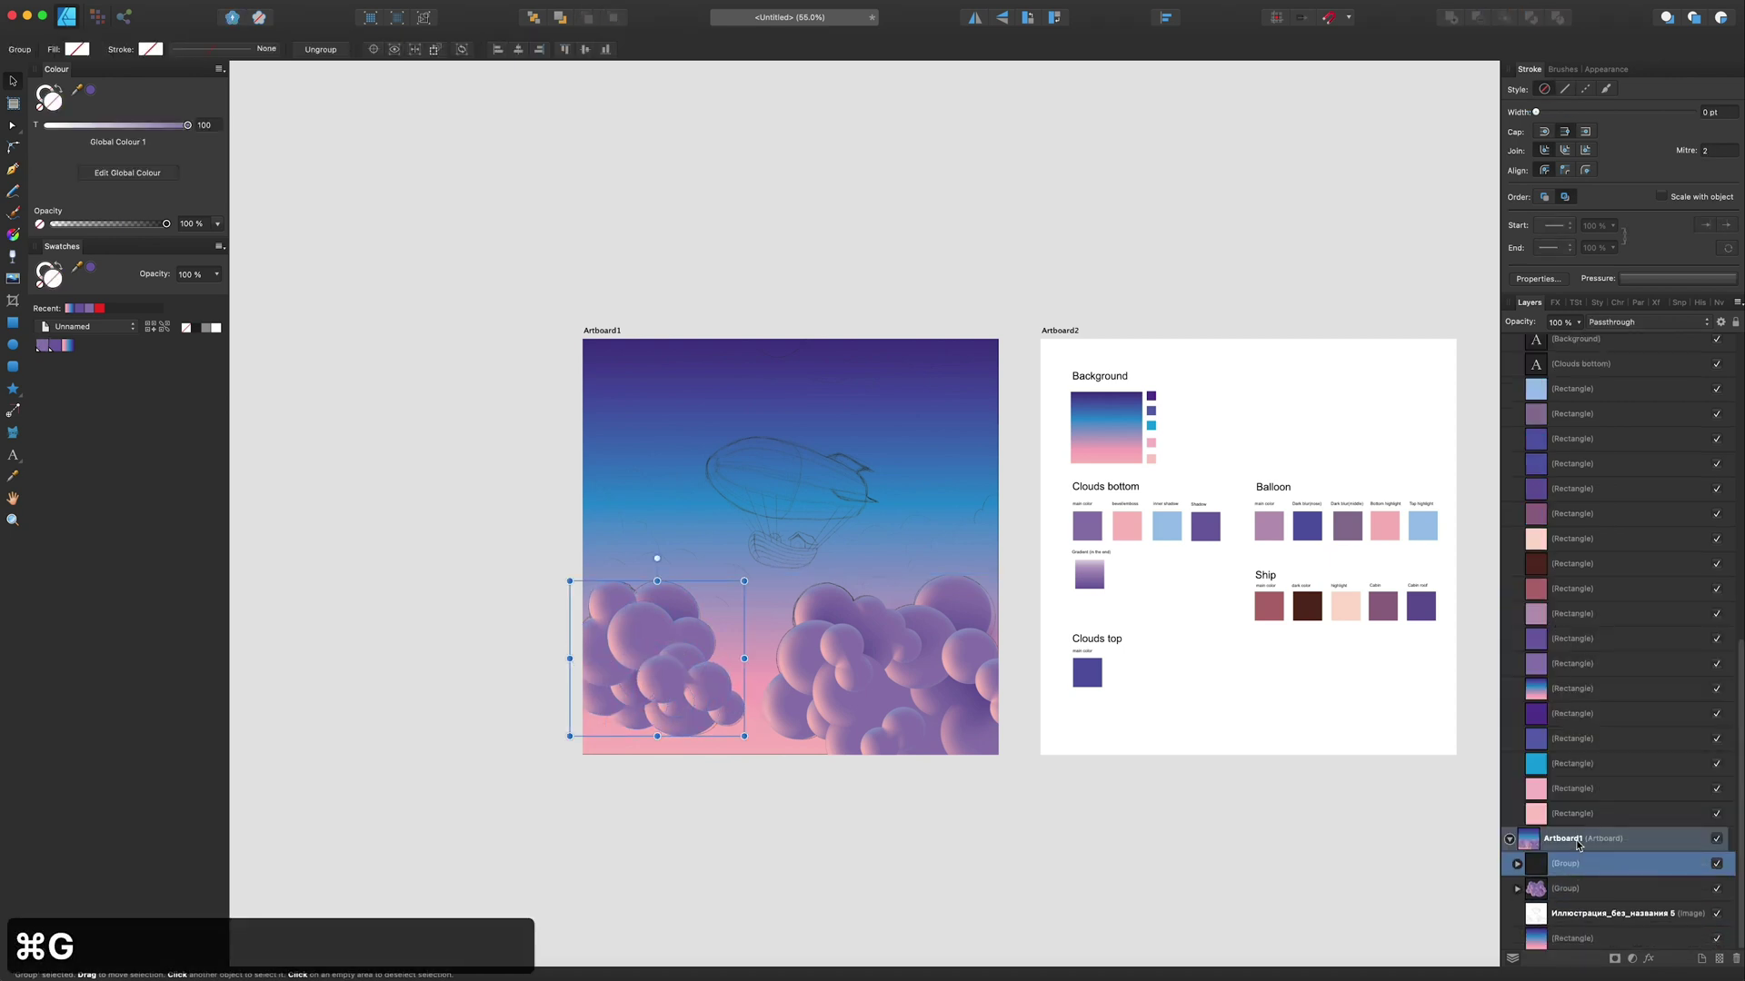